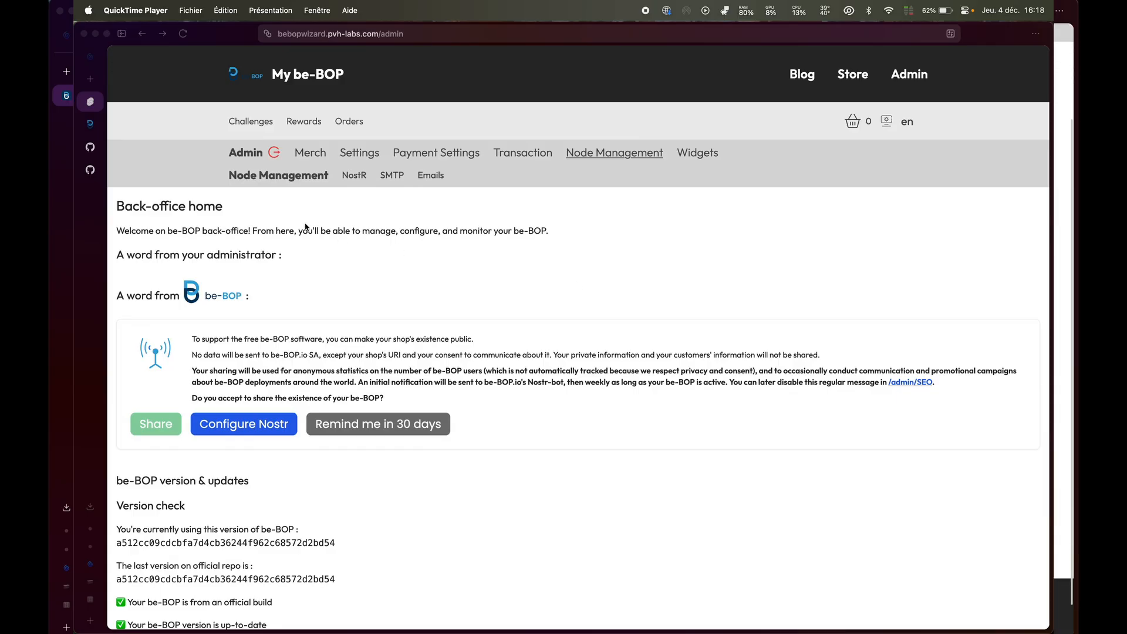
# Review the current and latest official version hashes and the up-to-date confirmation.
pyautogui.scroll(2, 423, 385)
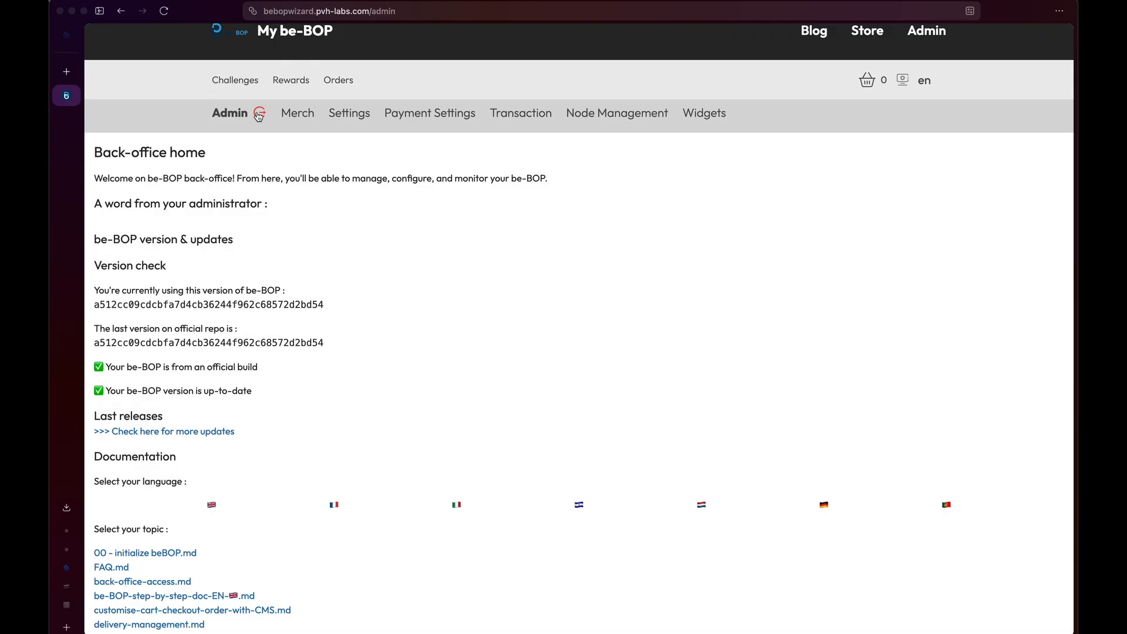
pyautogui.scroll(-2, 322, 296)
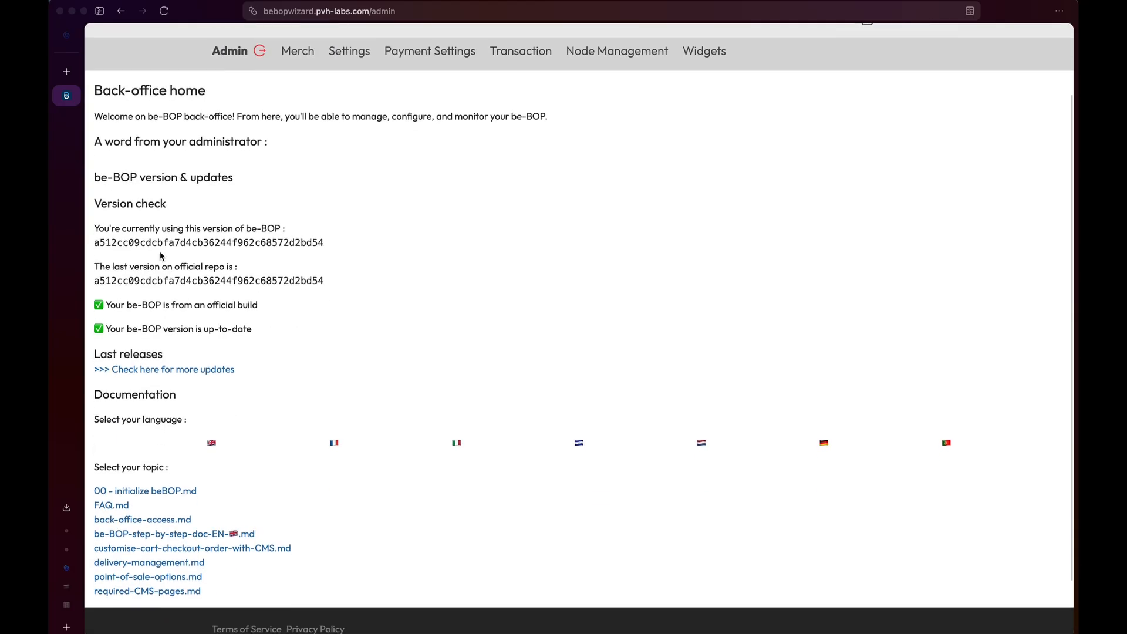
pyautogui.moveTo(95, 245); pyautogui.dragTo(317, 257)
pyautogui.doubleClick(96, 280)
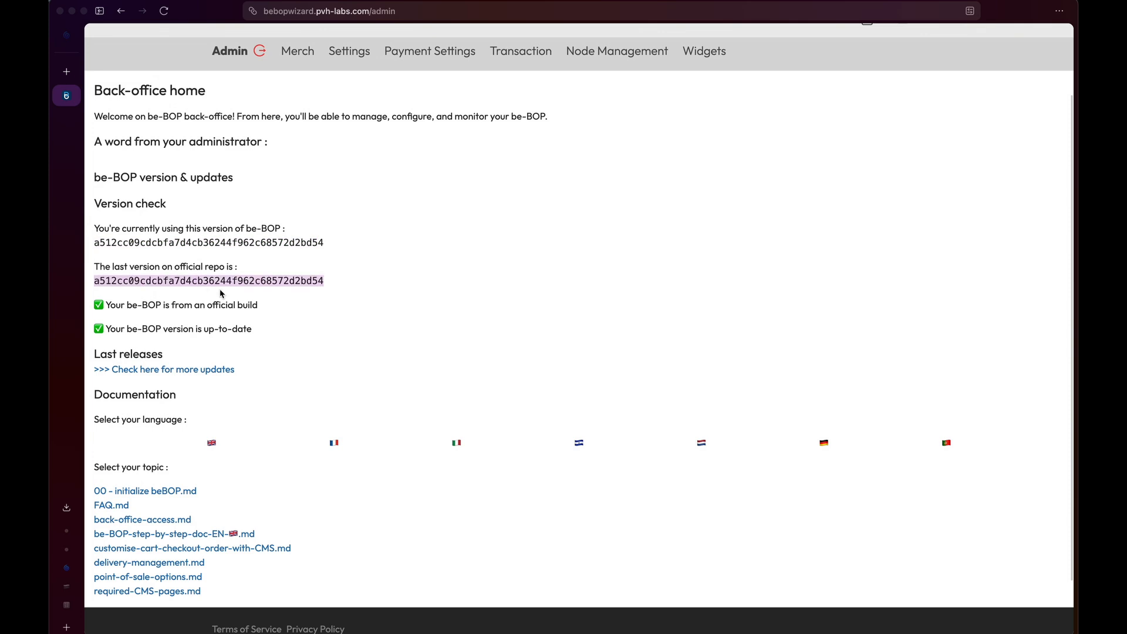
pyautogui.moveTo(280, 301); pyautogui.dragTo(125, 300)
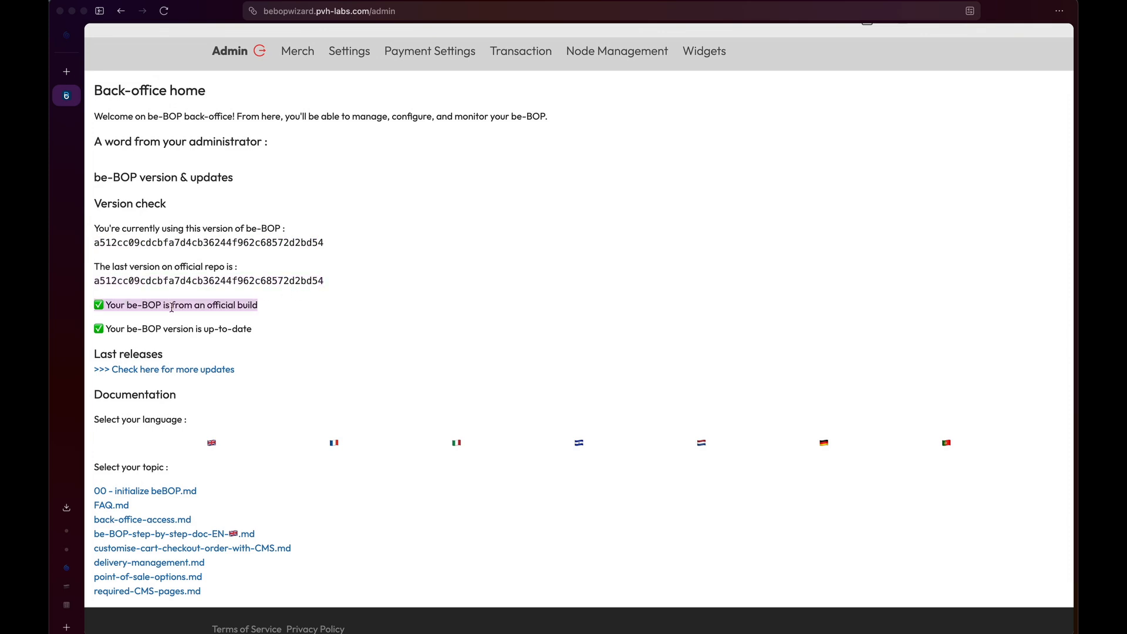
pyautogui.moveTo(253, 330); pyautogui.dragTo(139, 330)
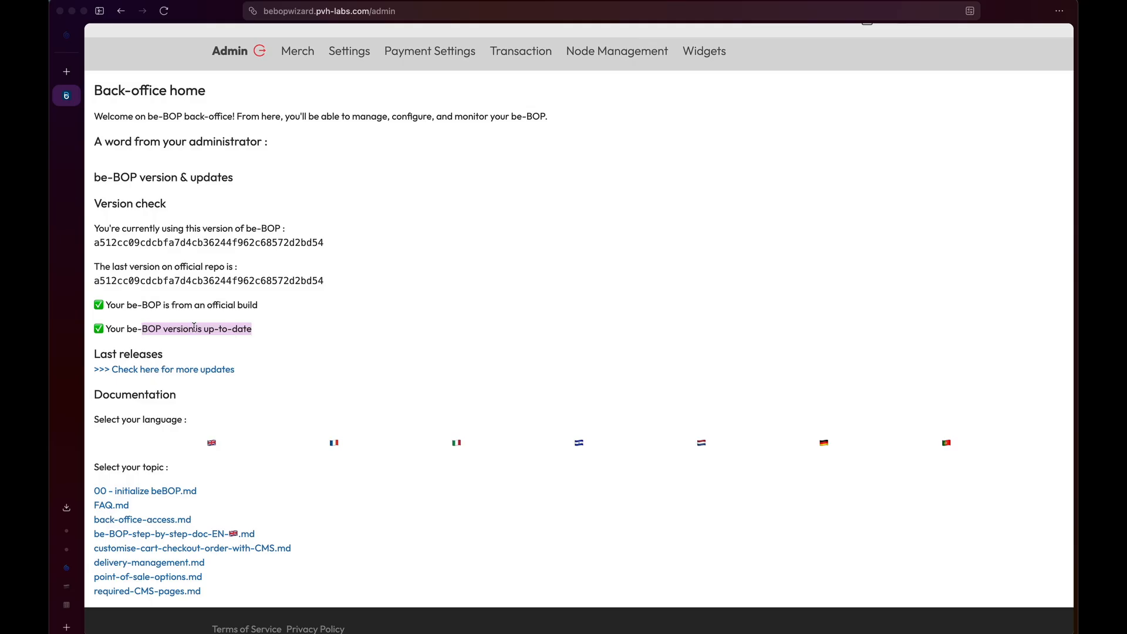
pyautogui.click(266, 333)
pyautogui.moveTo(329, 284); pyautogui.dragTo(99, 286)
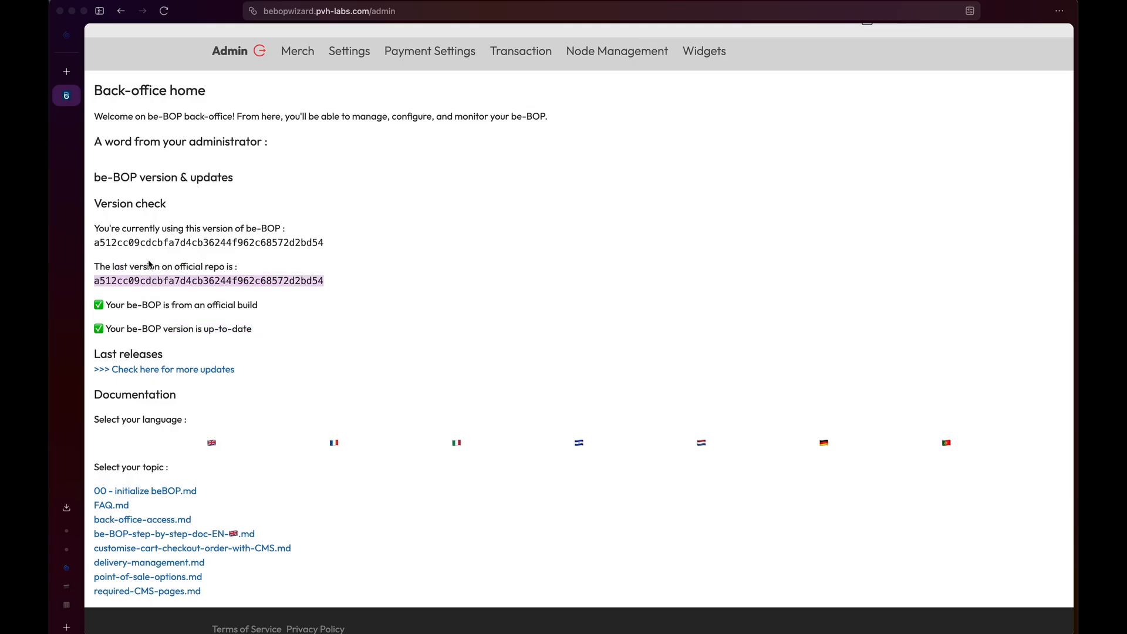
pyautogui.scroll(-2, 253, 281)
pyautogui.click(280, 280)
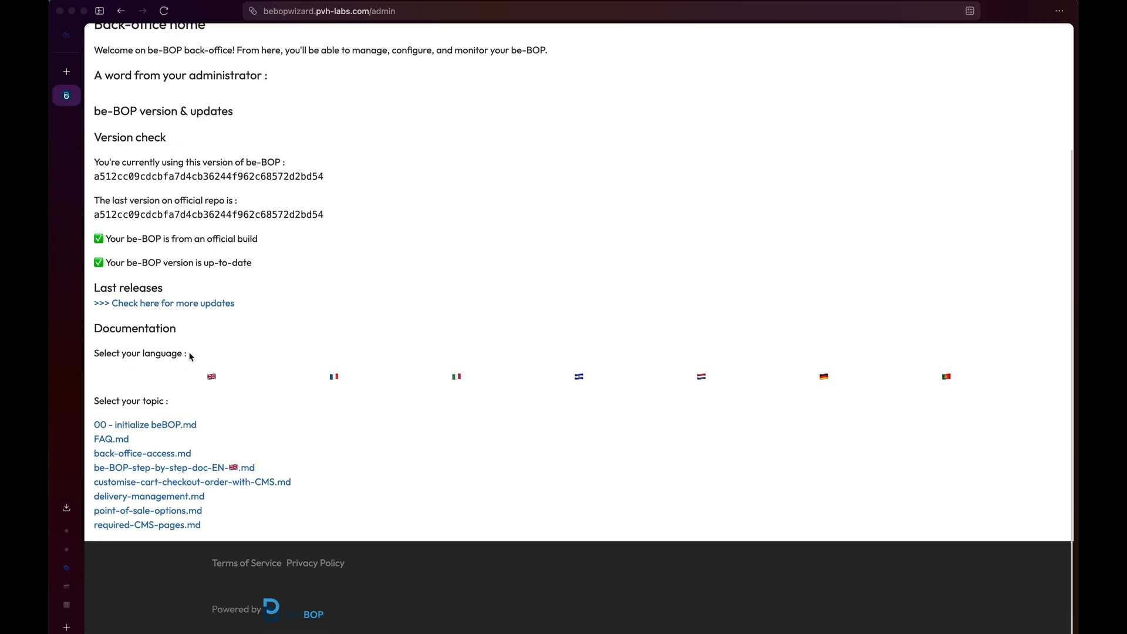
# Switch the documentation topics to French, then Italian, then back to English.
pyautogui.click(334, 377)
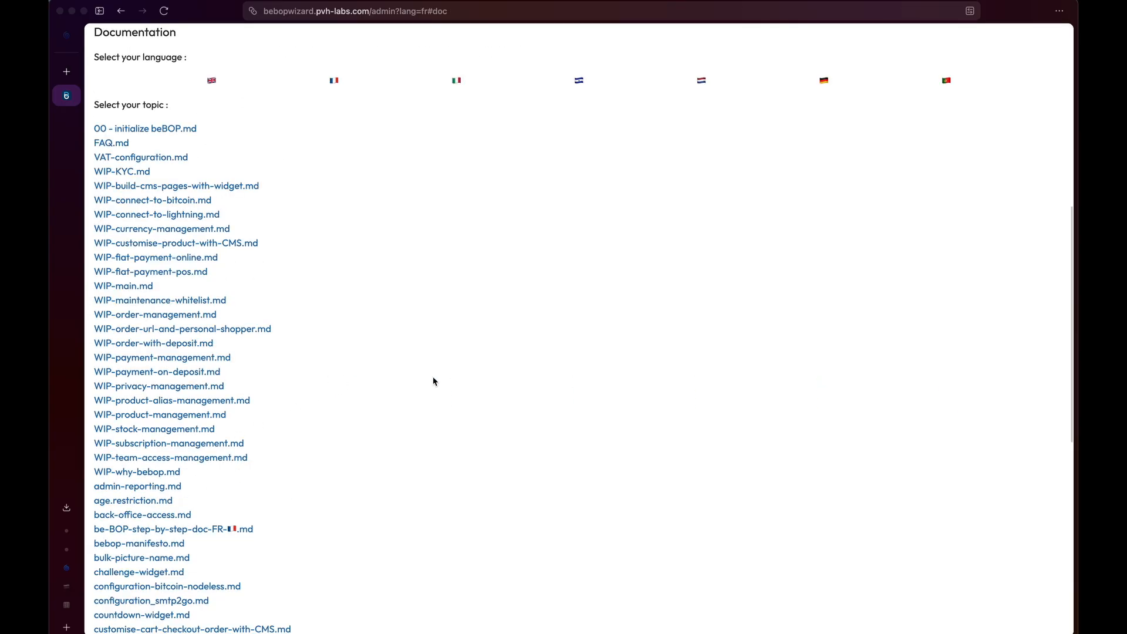
pyautogui.click(456, 80)
pyautogui.click(212, 462)
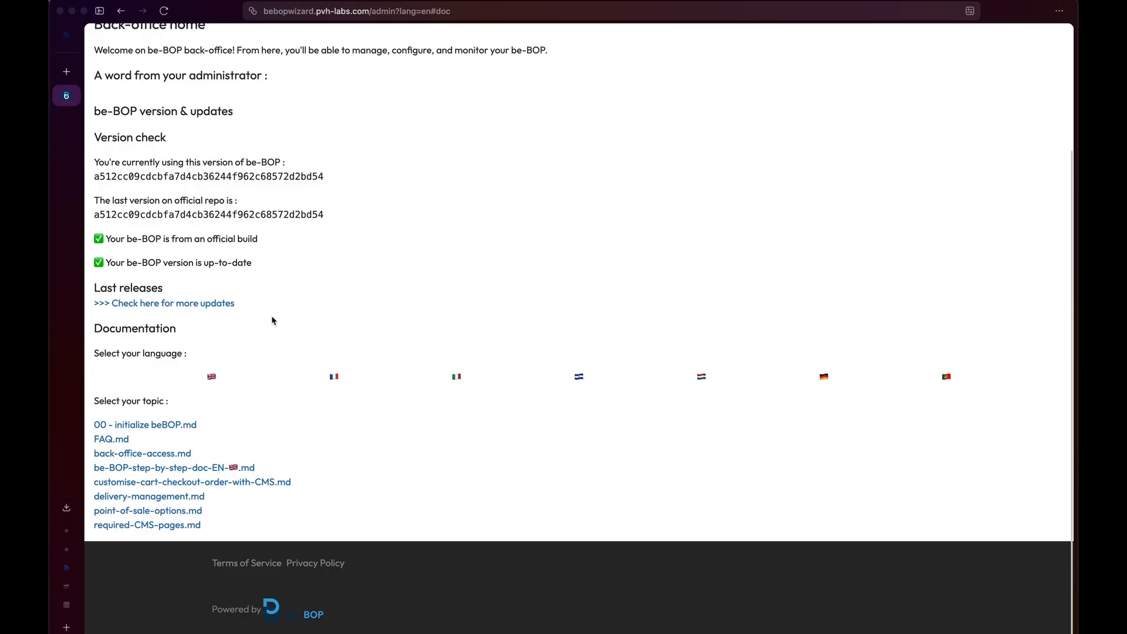
pyautogui.scroll(3, 388, 268)
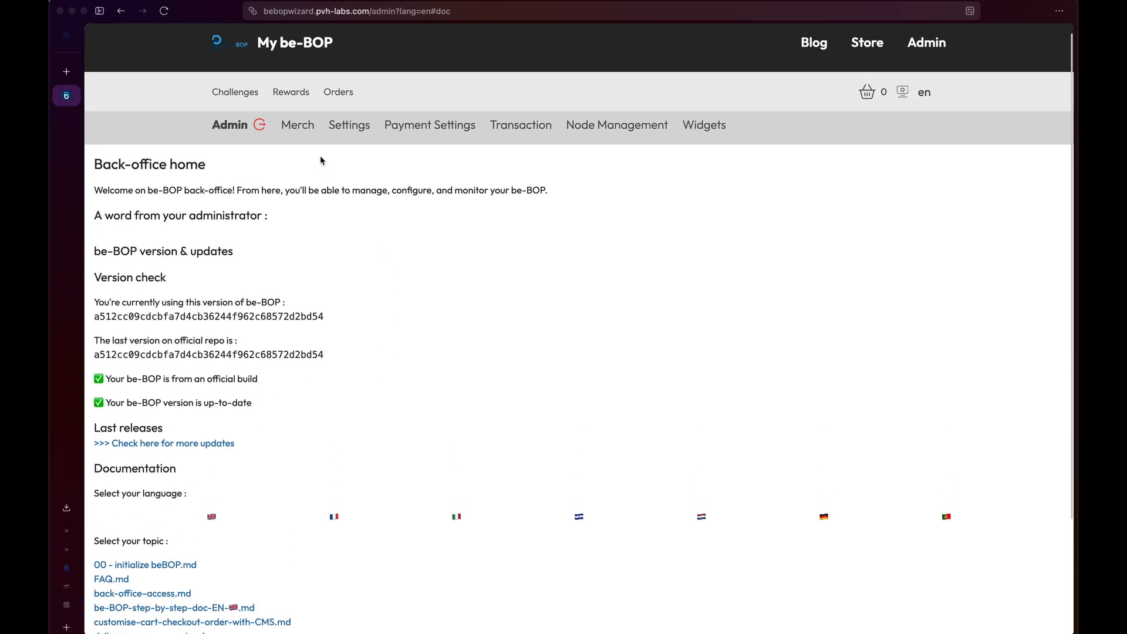
# Open Merch > Layout and tick 'Disable zoom on product pictures'.
pyautogui.moveTo(297, 129)
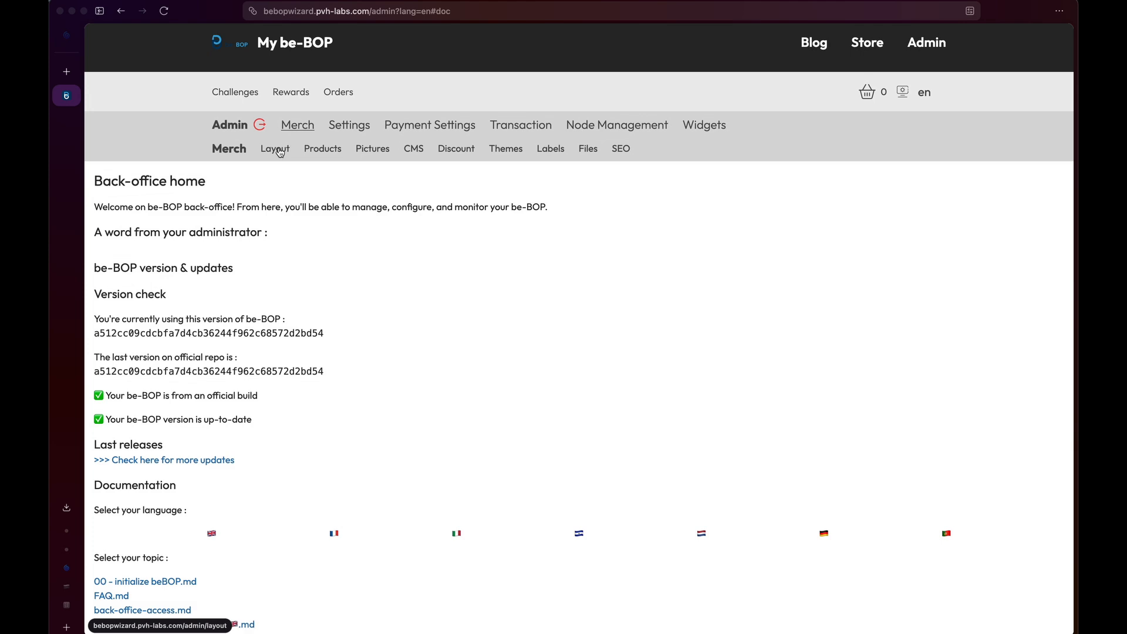
pyautogui.click(280, 151)
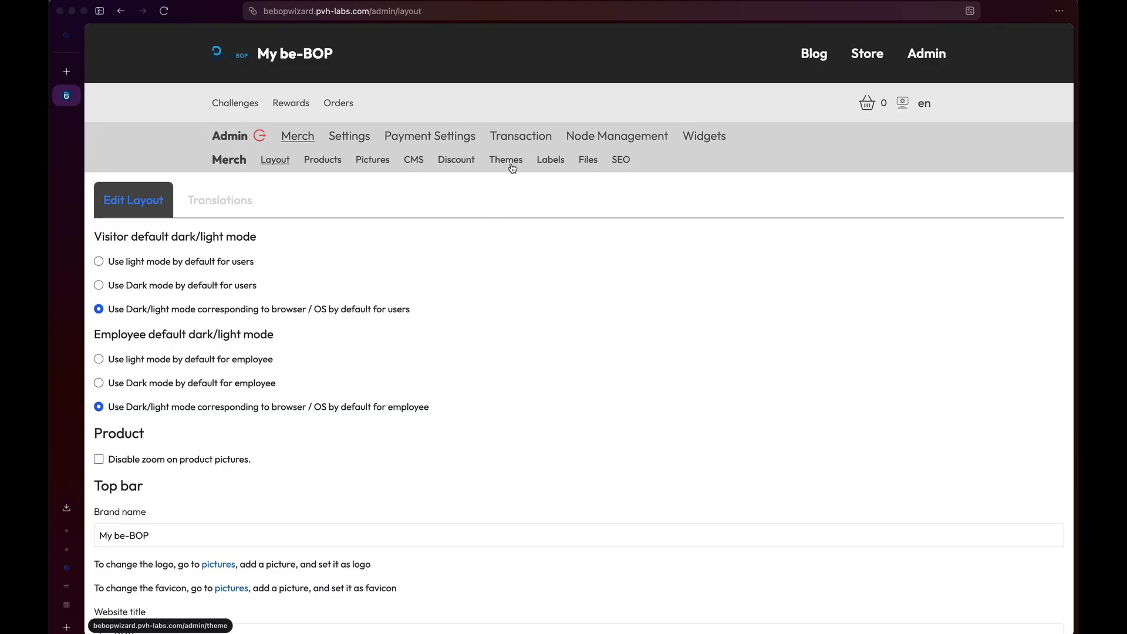
pyautogui.scroll(-3, 98, 321)
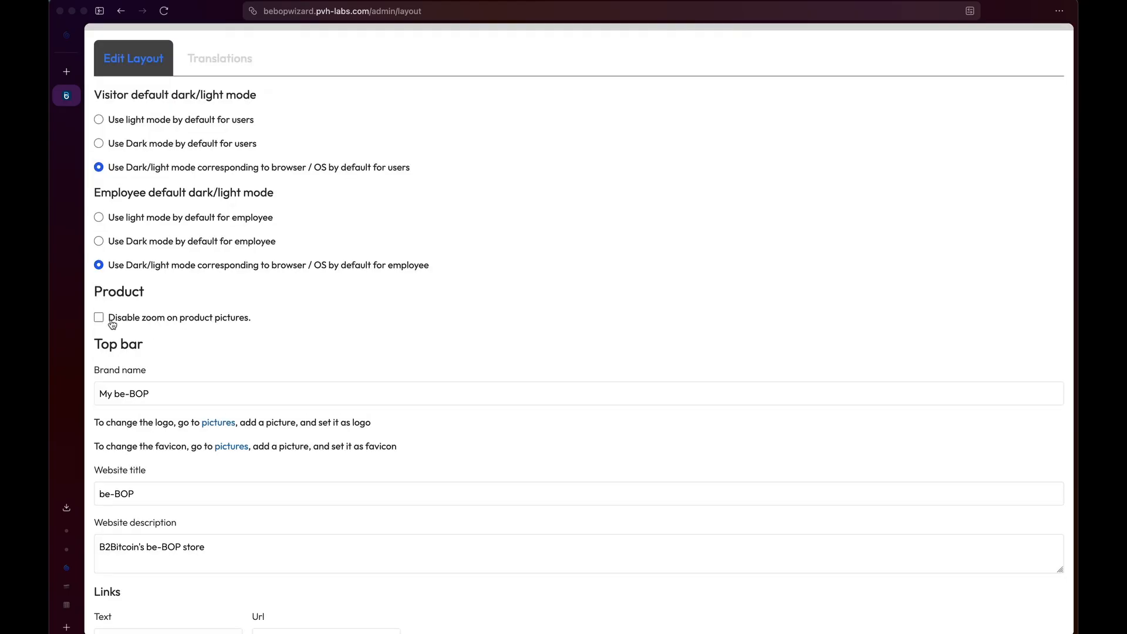
pyautogui.click(98, 318)
pyautogui.scroll(-1, 146, 385)
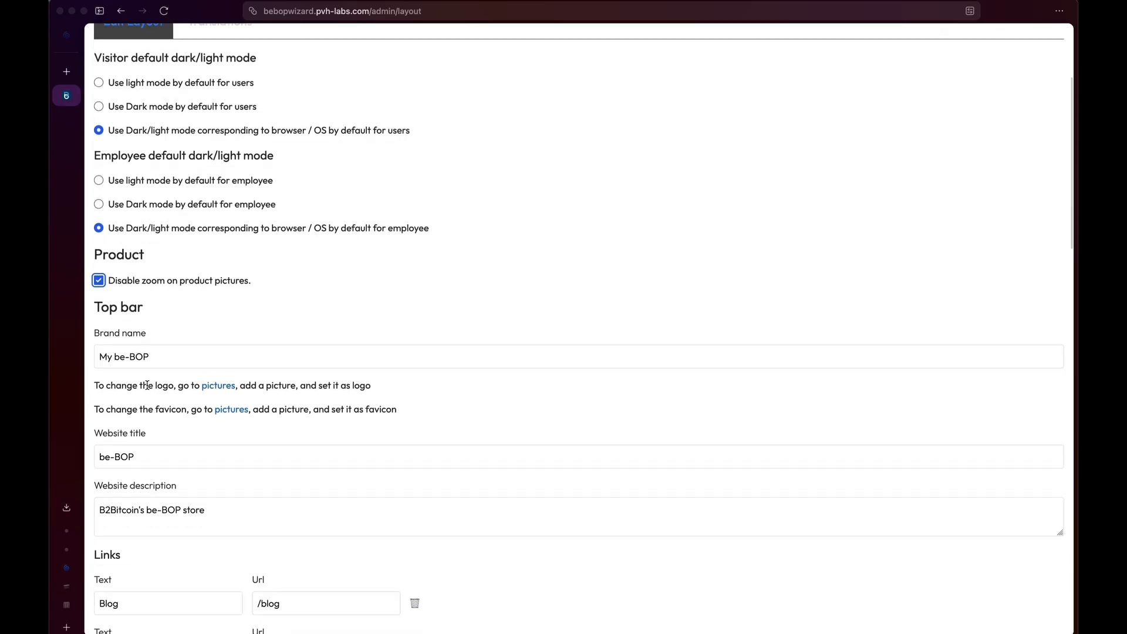
pyautogui.scroll(-2, 202, 357)
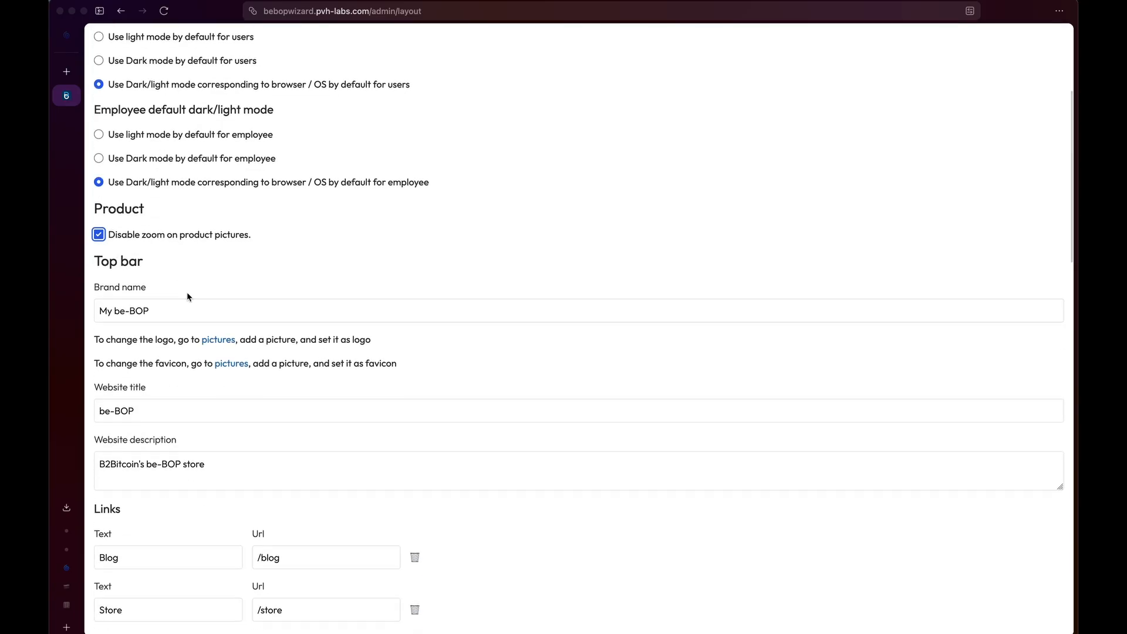
pyautogui.scroll(5, 188, 296)
pyautogui.scroll(2, 188, 296)
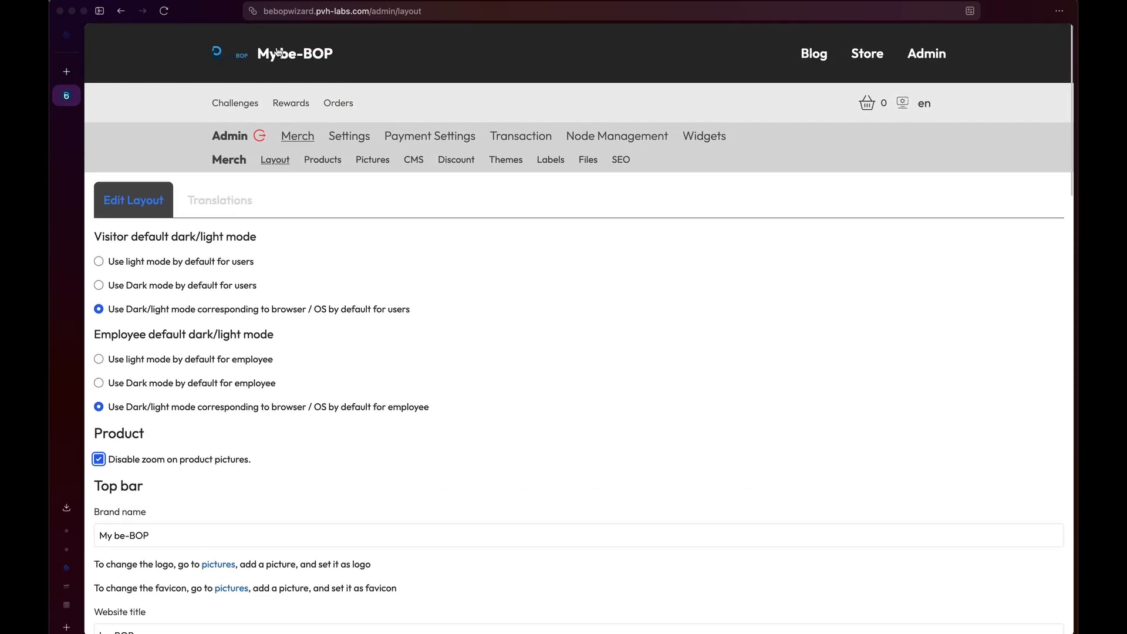
pyautogui.scroll(-1, 300, 61)
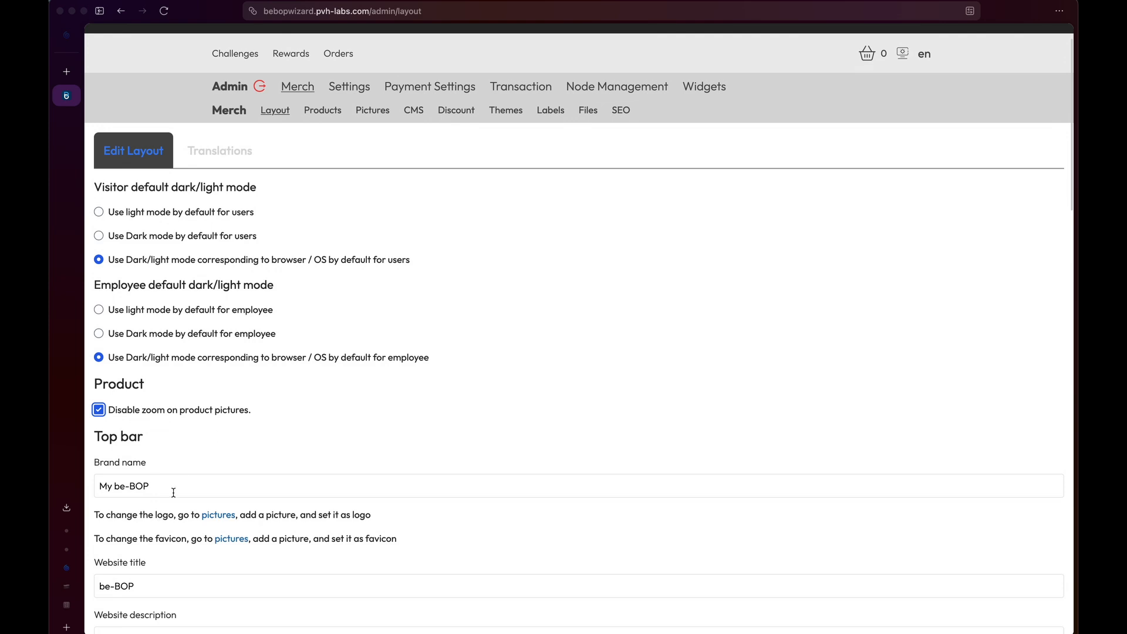
# Change the brand name to 'Tutorial' and the website title to 'Tutorial - How to setup be-BOP'.
pyautogui.moveTo(173, 487); pyautogui.dragTo(85, 484)
pyautogui.write('Tut')
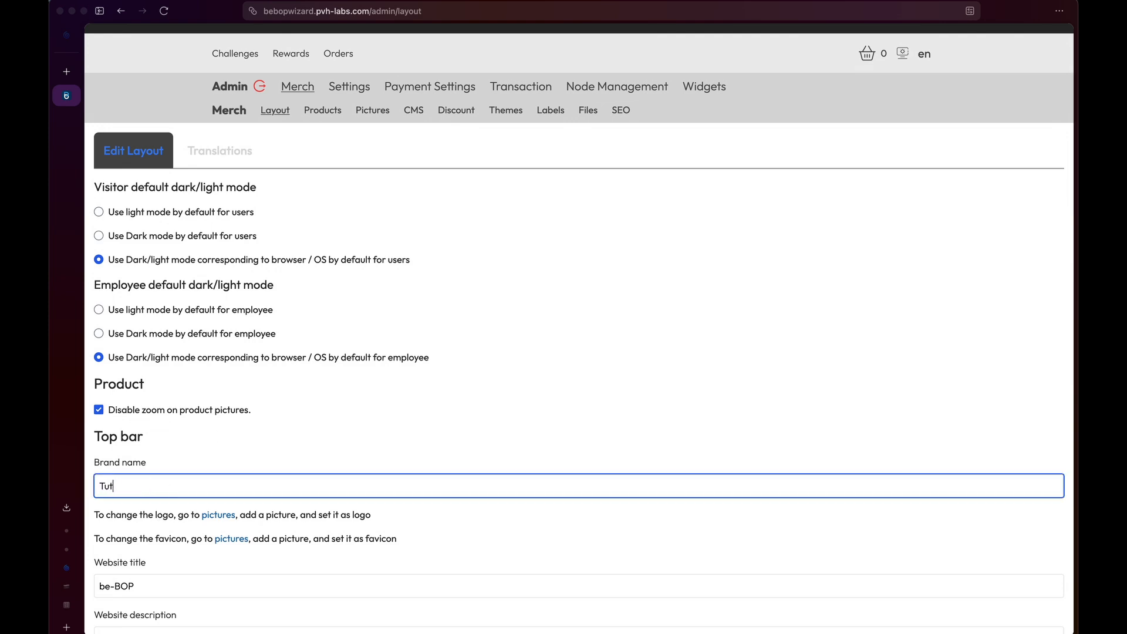
pyautogui.write('orial')
pyautogui.scroll(-5, 201, 548)
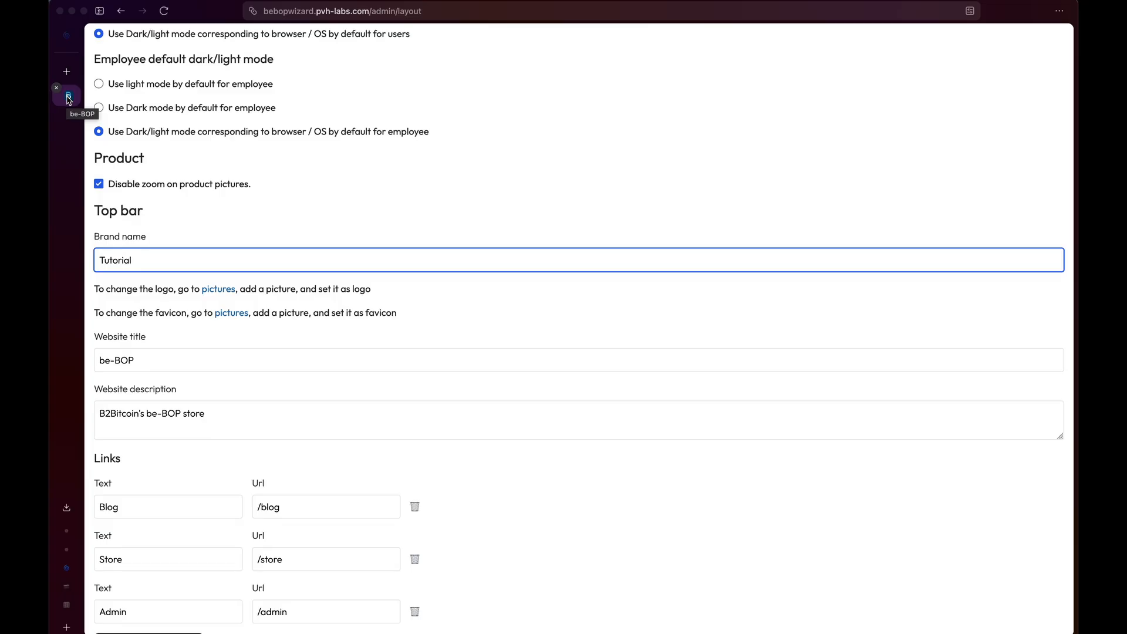
pyautogui.moveTo(155, 360); pyautogui.dragTo(86, 367)
pyautogui.write('Tutorial')
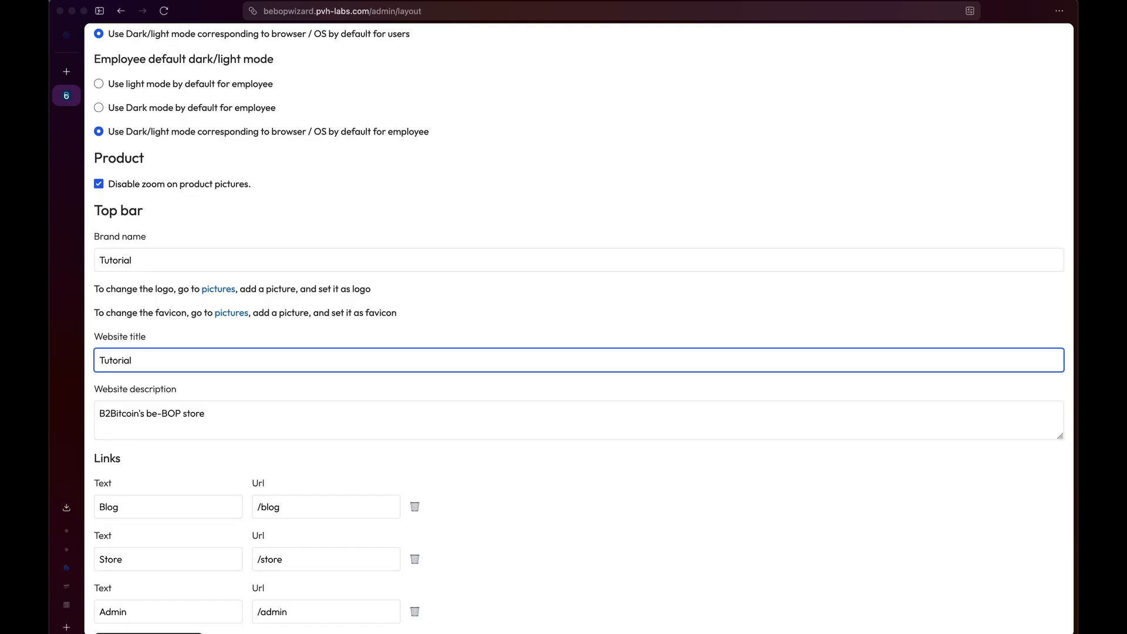
pyautogui.write(' - How to setup be-BOP')
# Replace the website description with 'You will learn how to setup be-BOP from zero to hero!'.
pyautogui.scroll(-3, 259, 335)
pyautogui.moveTo(259, 335); pyautogui.dragTo(74, 333)
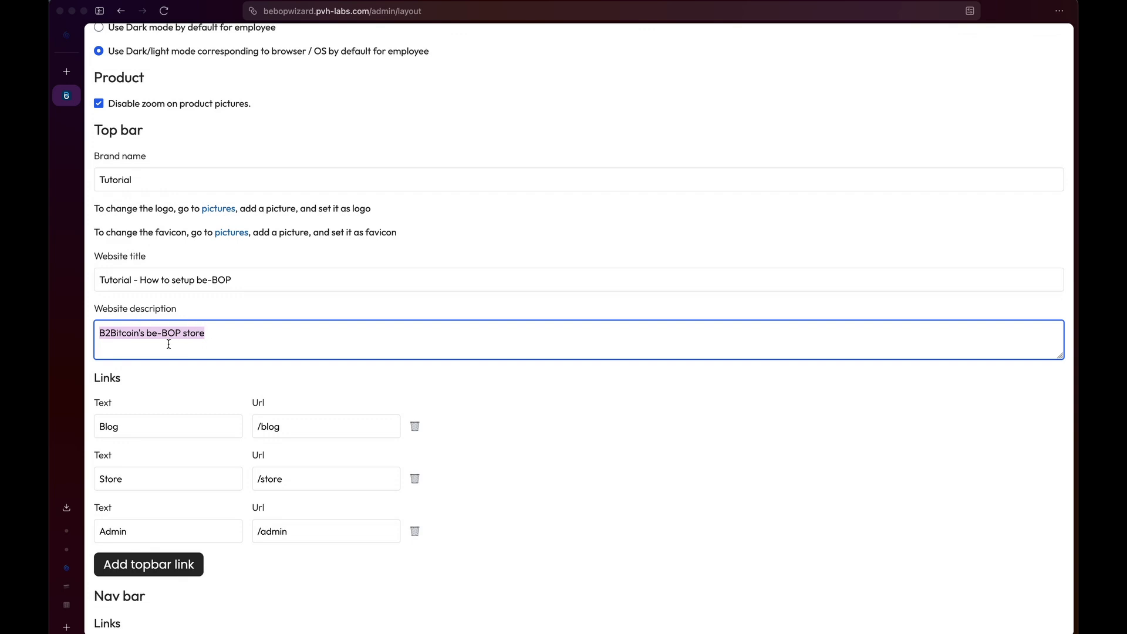
pyautogui.write('You will learn how to setup be')
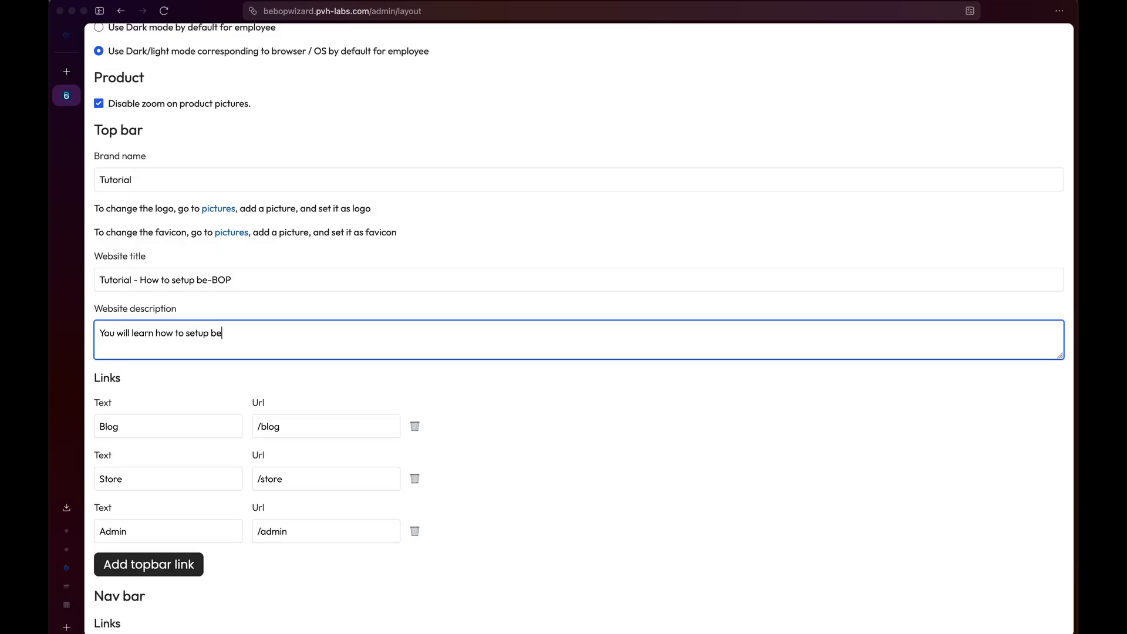
pyautogui.write('-BOP from zero to hero!')
pyautogui.scroll(-3, 147, 273)
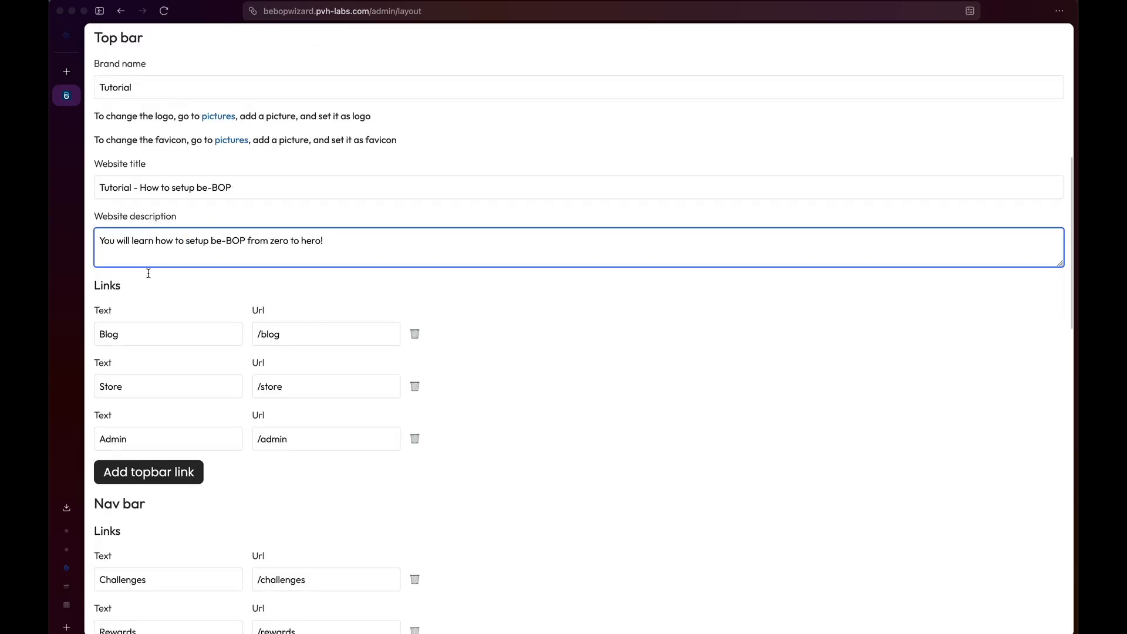
pyautogui.click(188, 338)
# Remove the Admin link from the top bar and inspect the Store link's /store URL.
pyautogui.scroll(15, 266, 322)
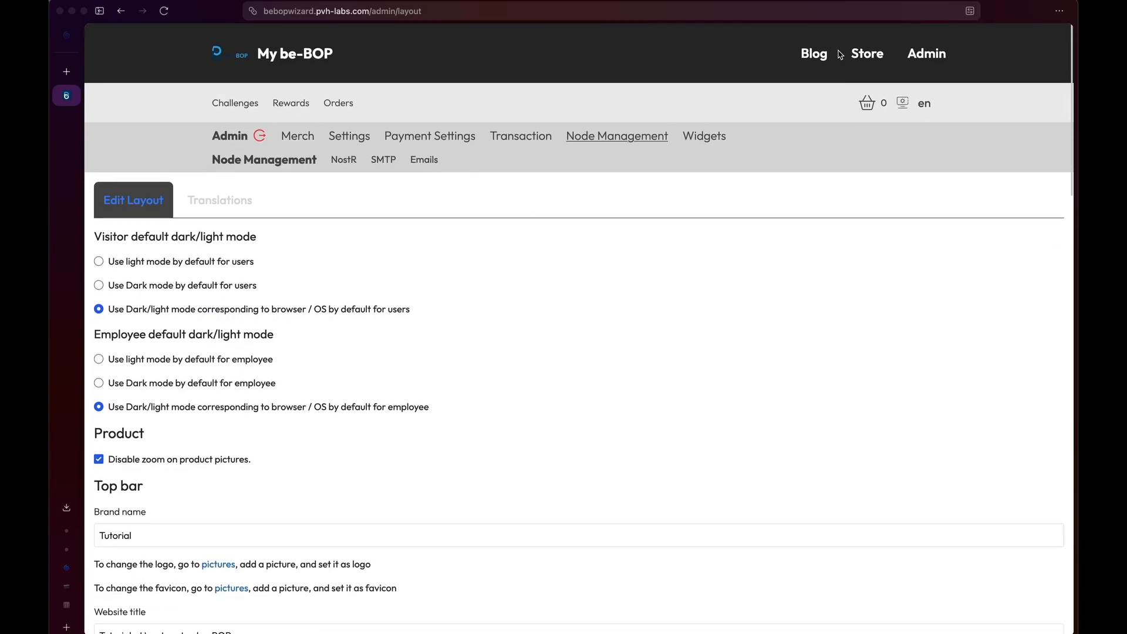
pyautogui.scroll(-18, 555, 385)
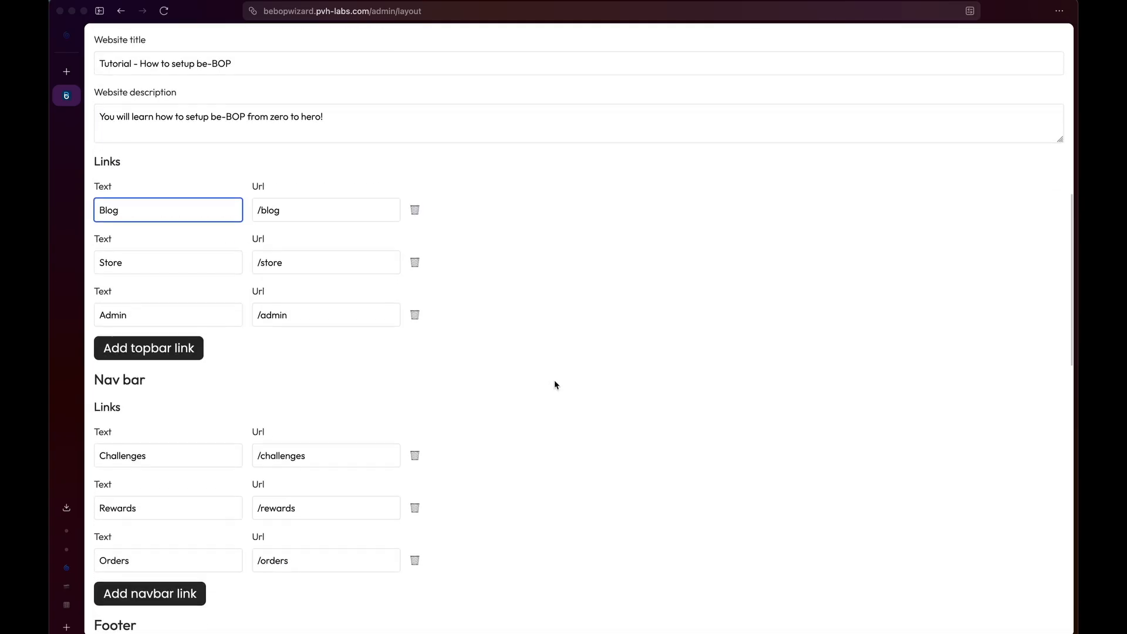
pyautogui.click(414, 314)
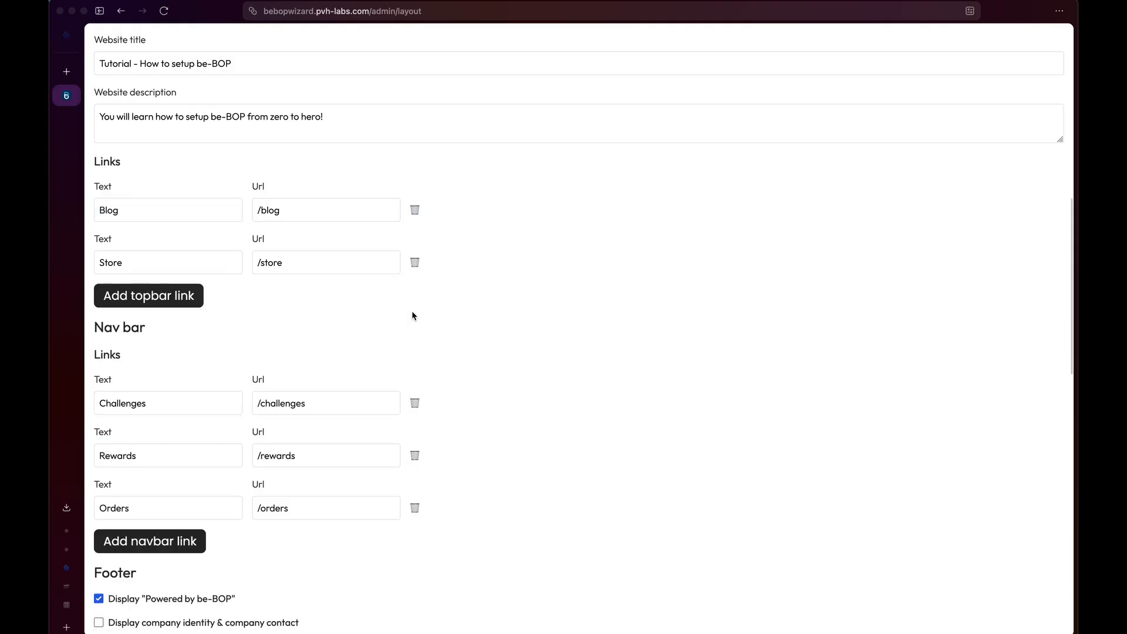
pyautogui.moveTo(231, 253); pyautogui.dragTo(110, 259)
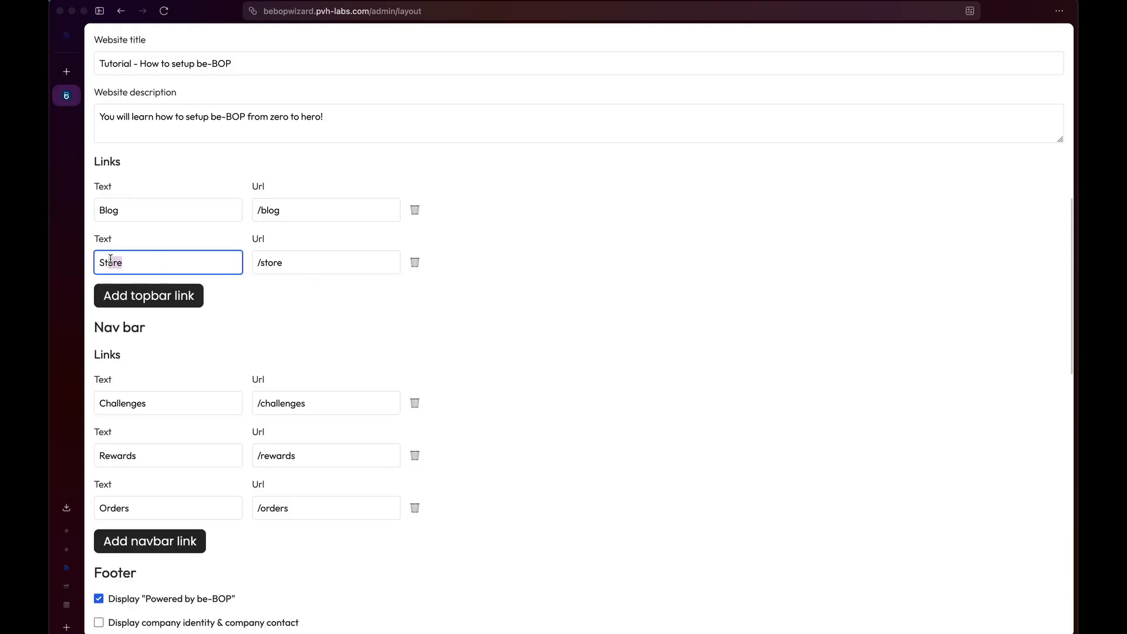
pyautogui.click(132, 259)
pyautogui.moveTo(314, 262); pyautogui.dragTo(251, 263)
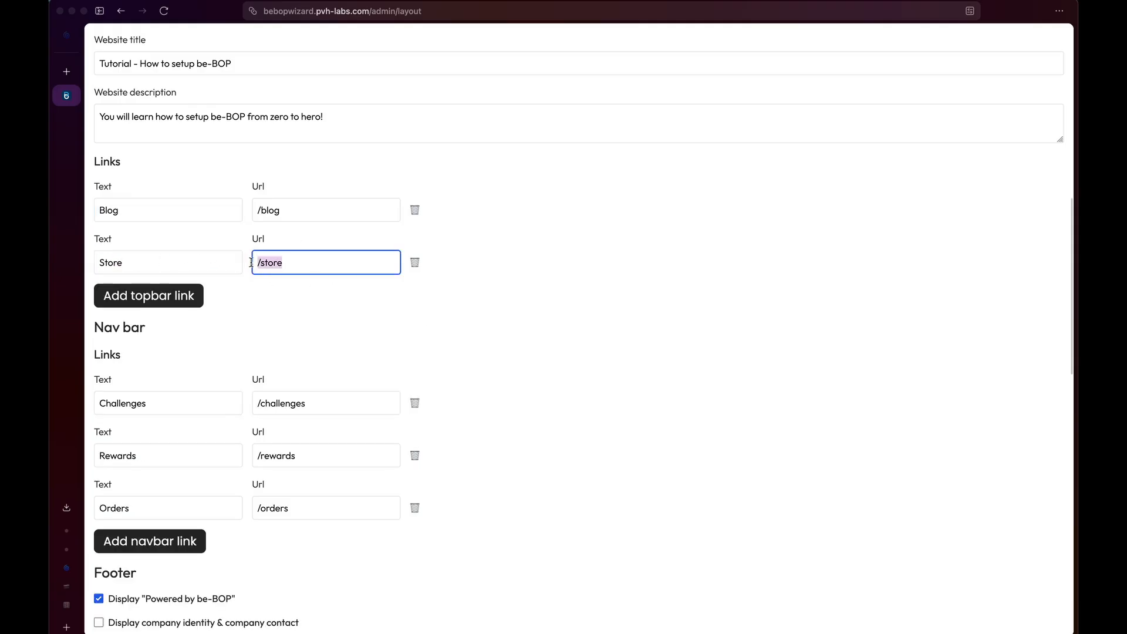
pyautogui.click(302, 262)
pyautogui.moveTo(287, 265); pyautogui.dragTo(256, 262)
# Delete the Rewards nav bar link and add a new empty nav bar link row.
pyautogui.scroll(-3, 329, 282)
pyautogui.scroll(-2, 317, 297)
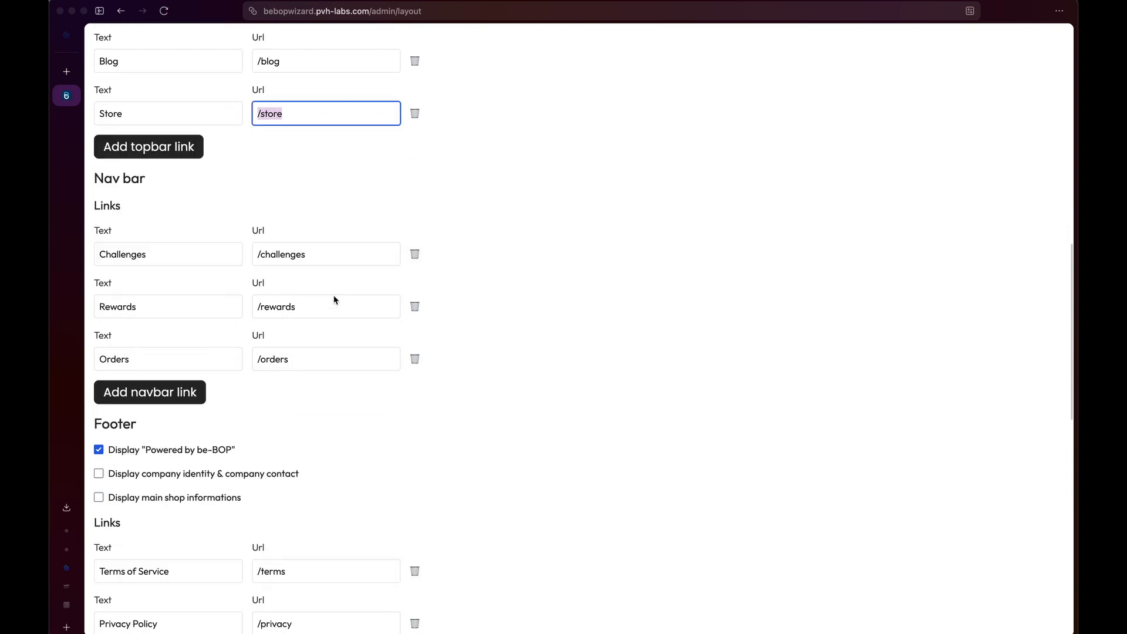
pyautogui.scroll(15, 201, 239)
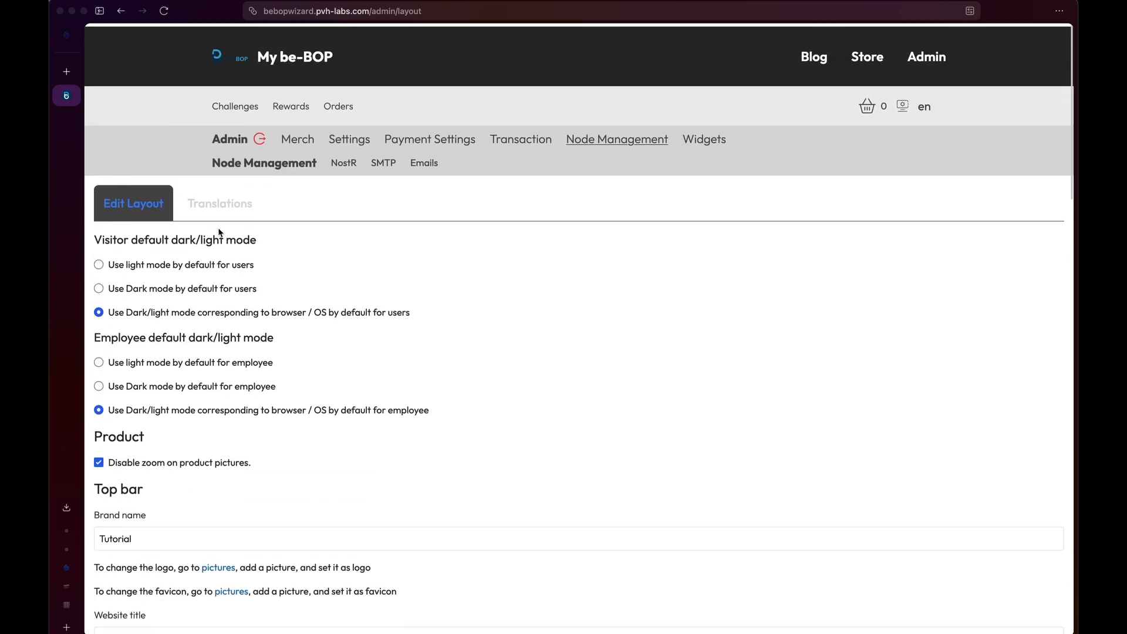
pyautogui.scroll(-12, 259, 403)
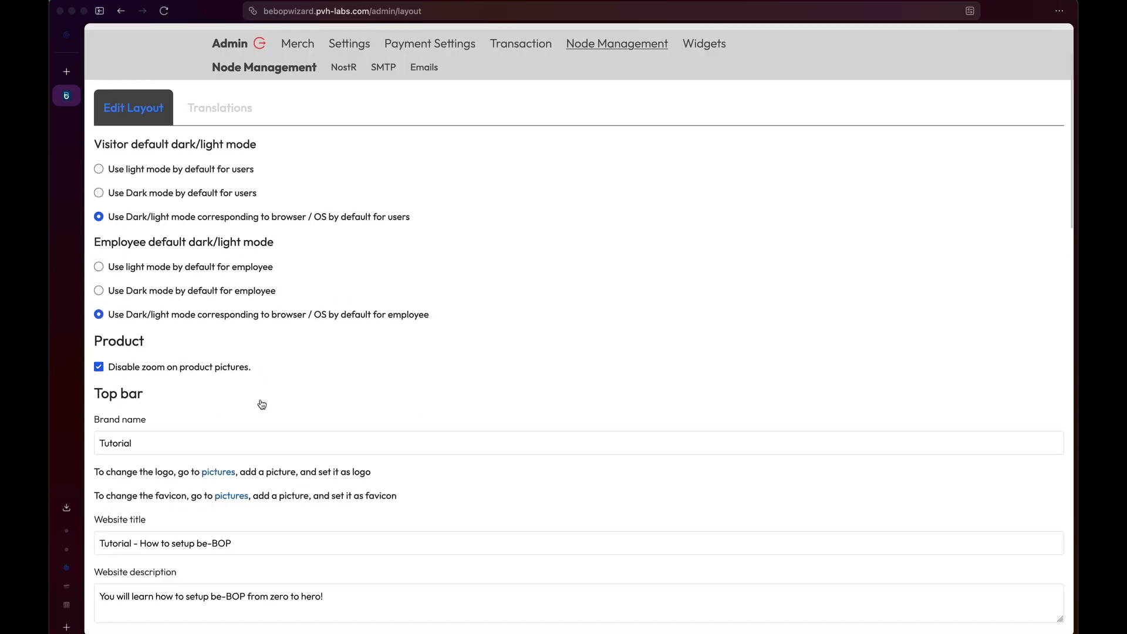
pyautogui.scroll(-1, 262, 403)
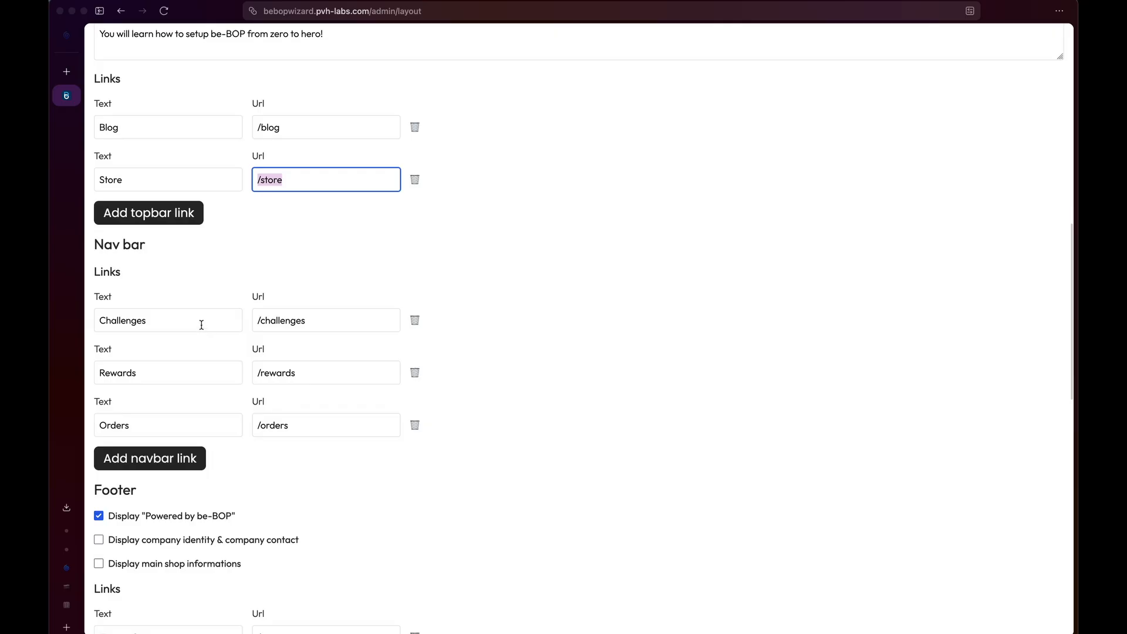
pyautogui.click(266, 322)
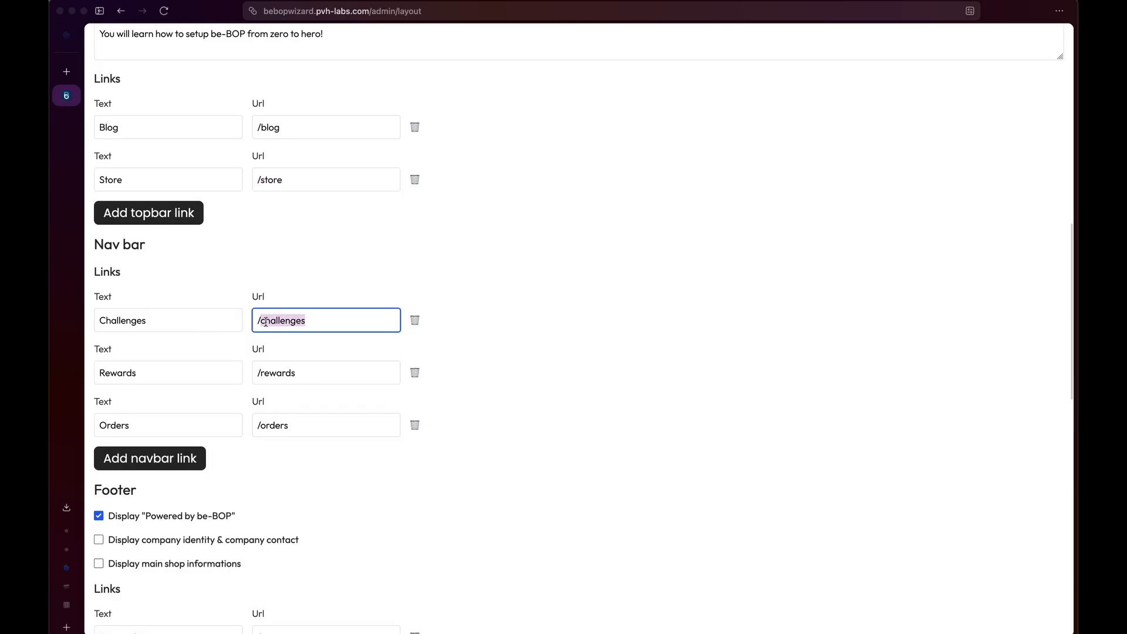
pyautogui.click(415, 372)
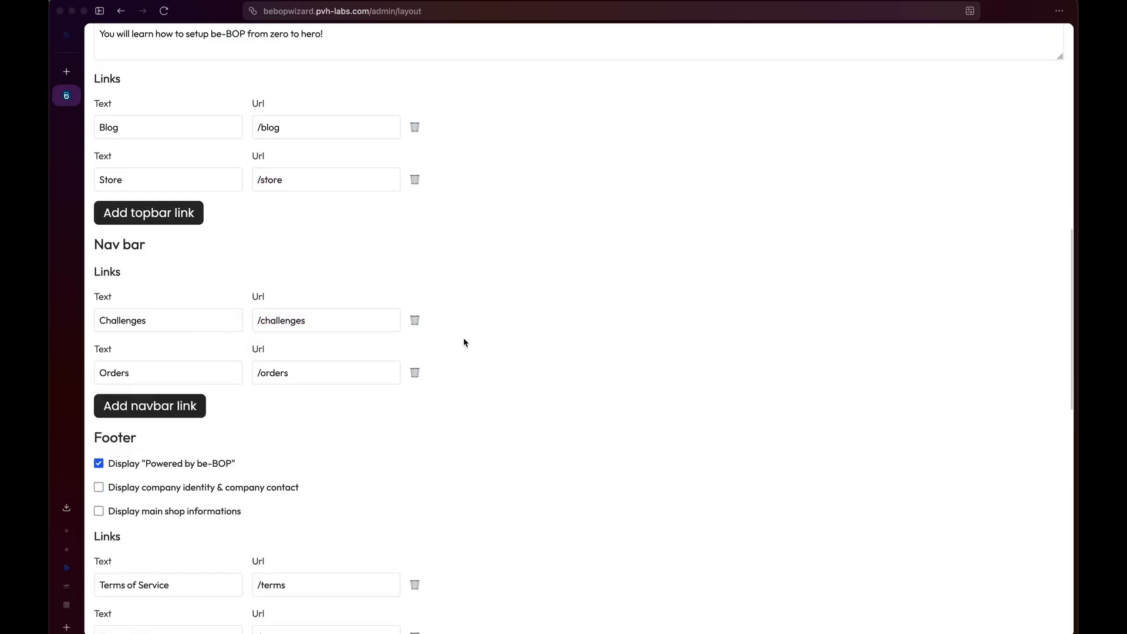
pyautogui.click(183, 406)
# Enable company identity and contact in the footer, keeping 'Powered by be-BOP' shown.
pyautogui.scroll(-5, 262, 534)
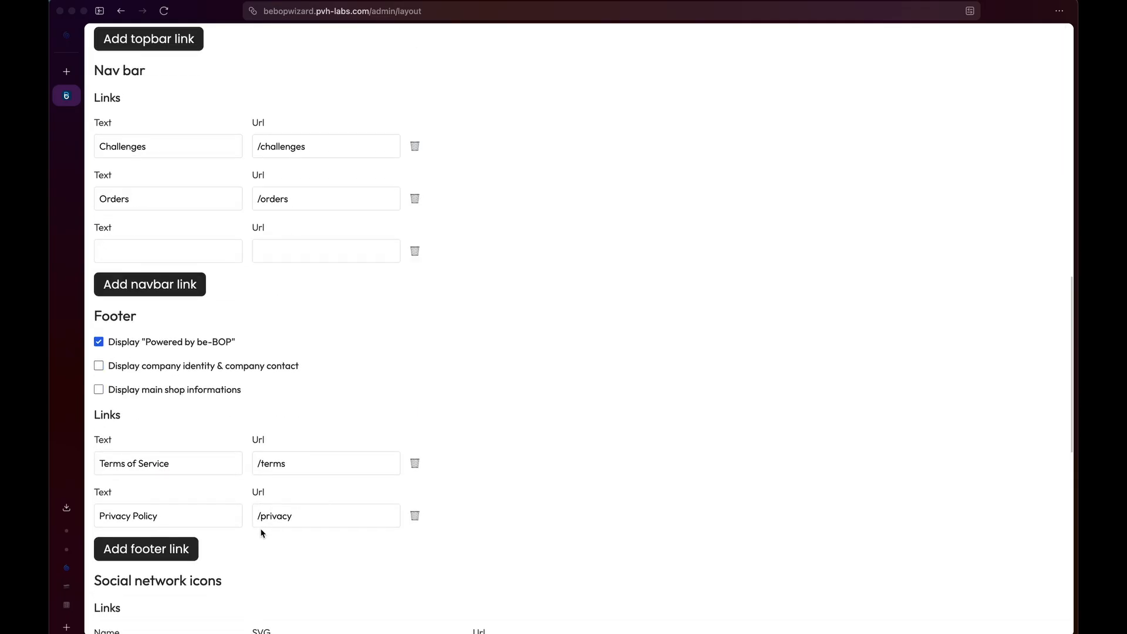
pyautogui.scroll(-12, 244, 314)
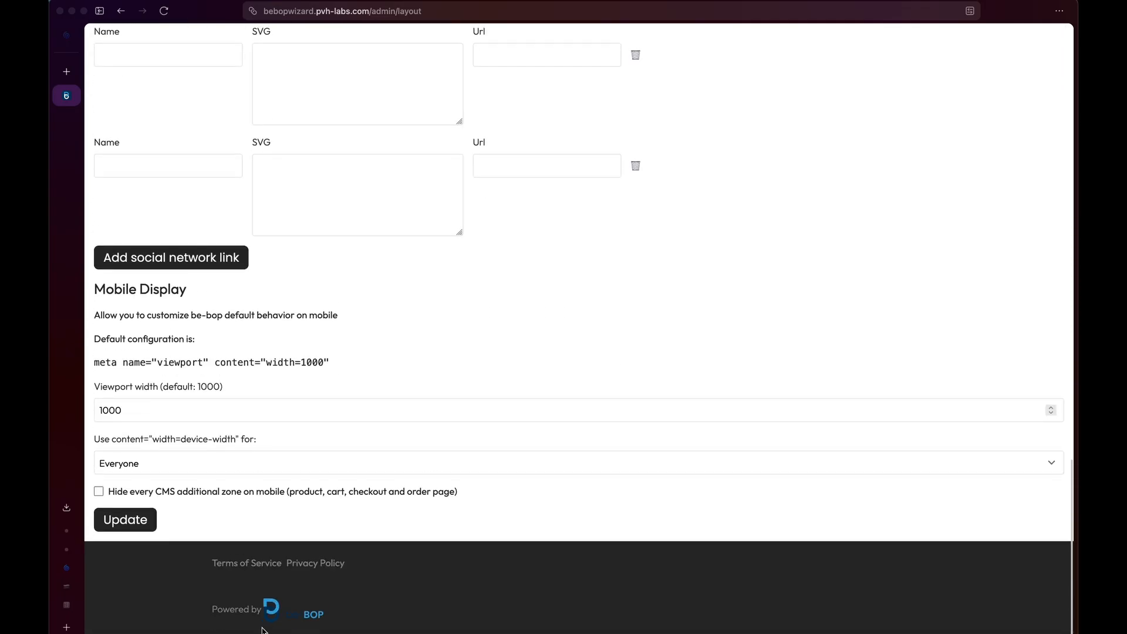
pyautogui.scroll(11, 310, 276)
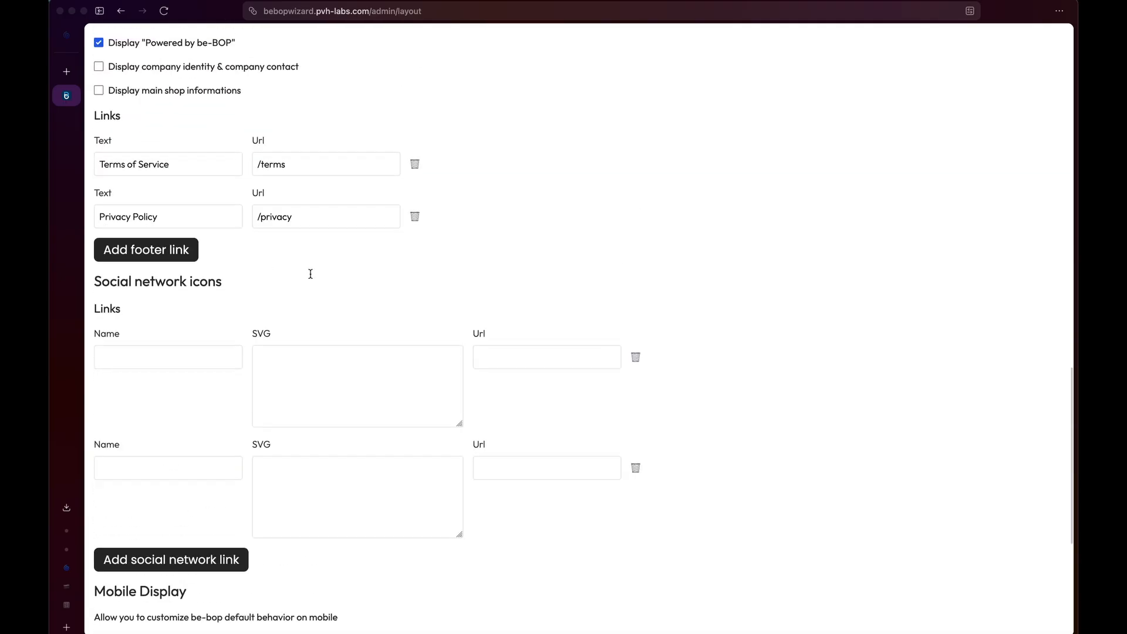
pyautogui.click(201, 298)
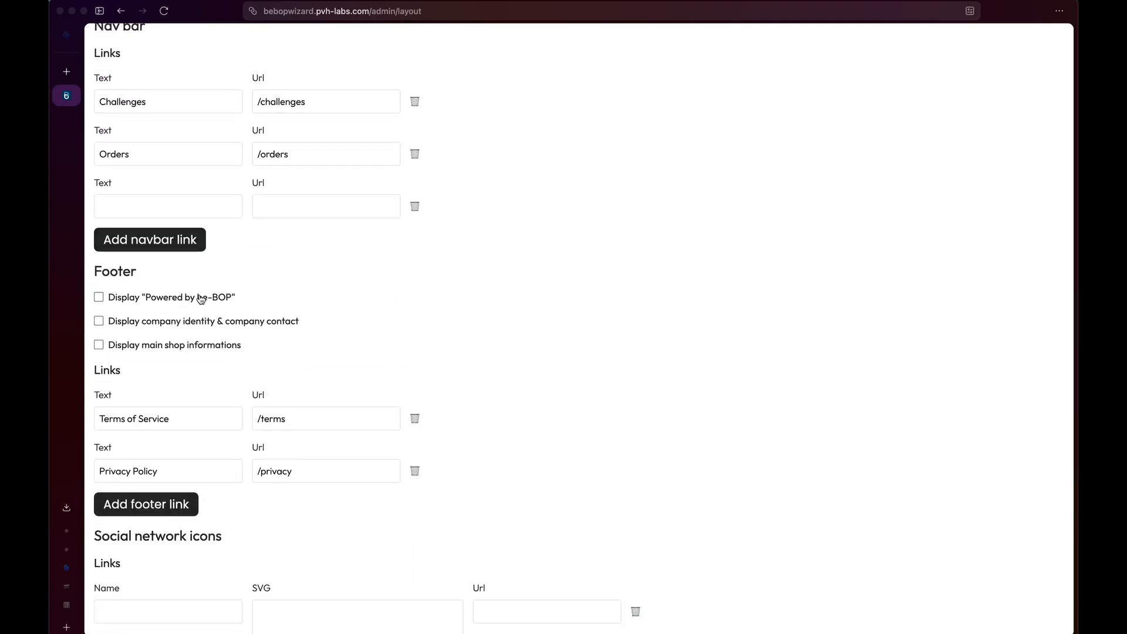
pyautogui.click(201, 298)
pyautogui.click(235, 328)
# Add then remove an empty footer link entry, and save the layout with Update.
pyautogui.scroll(-8, 261, 379)
pyautogui.scroll(-2, 262, 397)
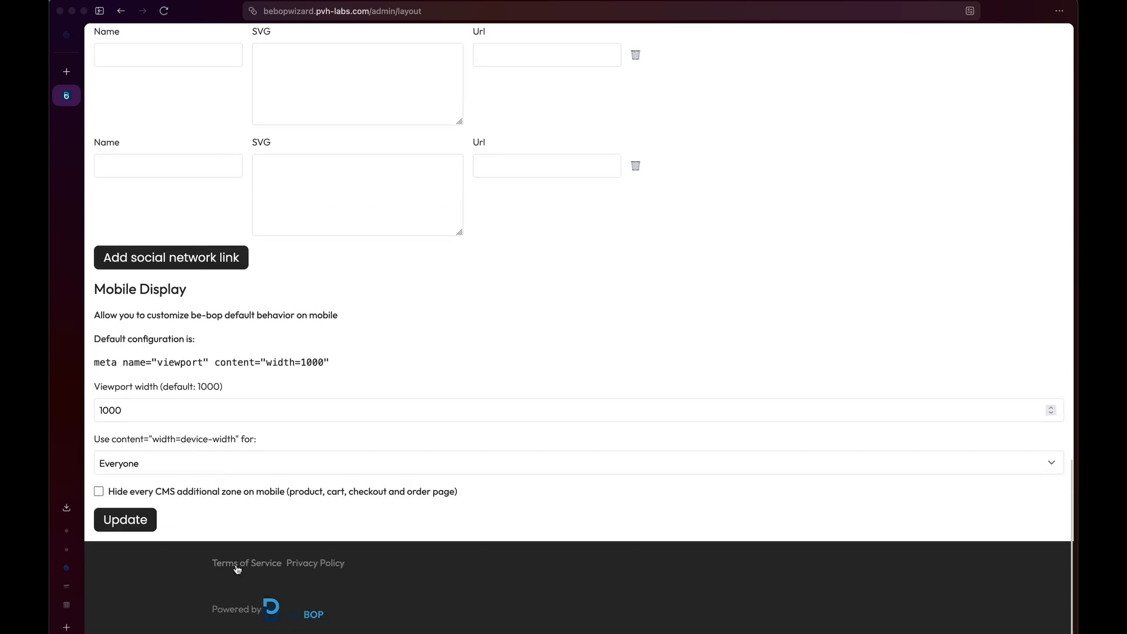
pyautogui.scroll(7, 290, 370)
pyautogui.scroll(2, 291, 370)
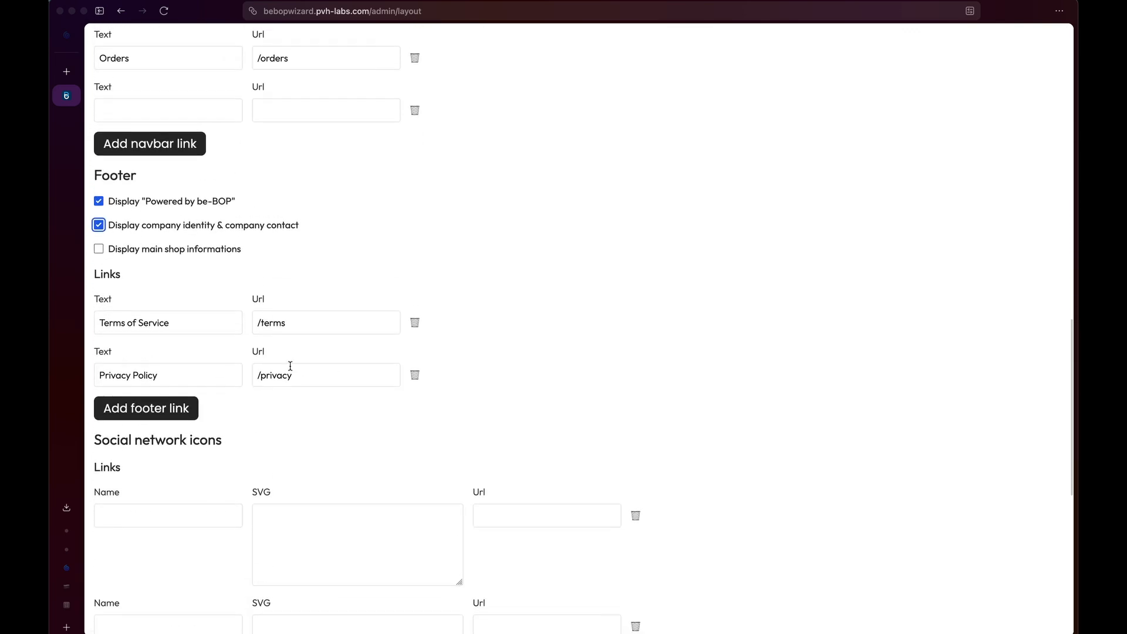
pyautogui.click(162, 413)
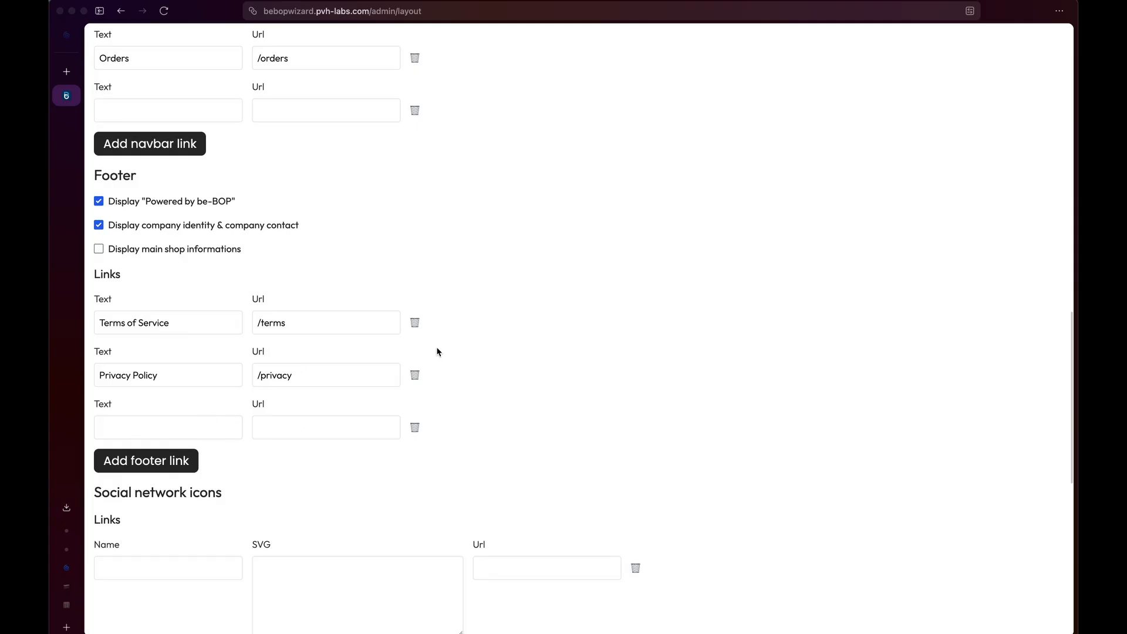
pyautogui.click(414, 427)
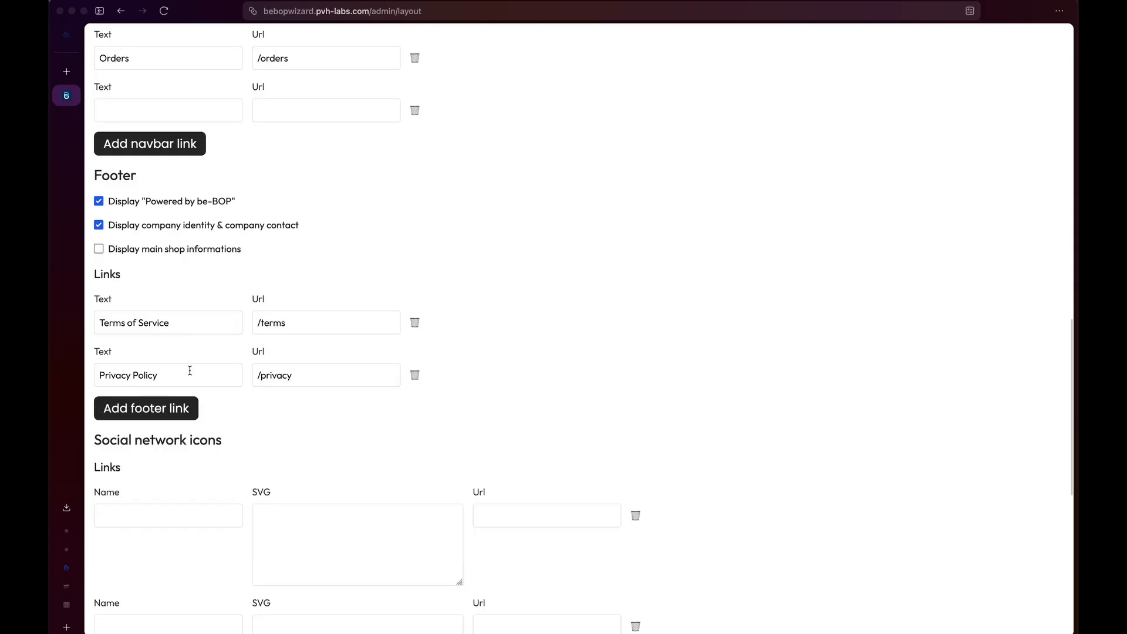
pyautogui.scroll(-7, 262, 417)
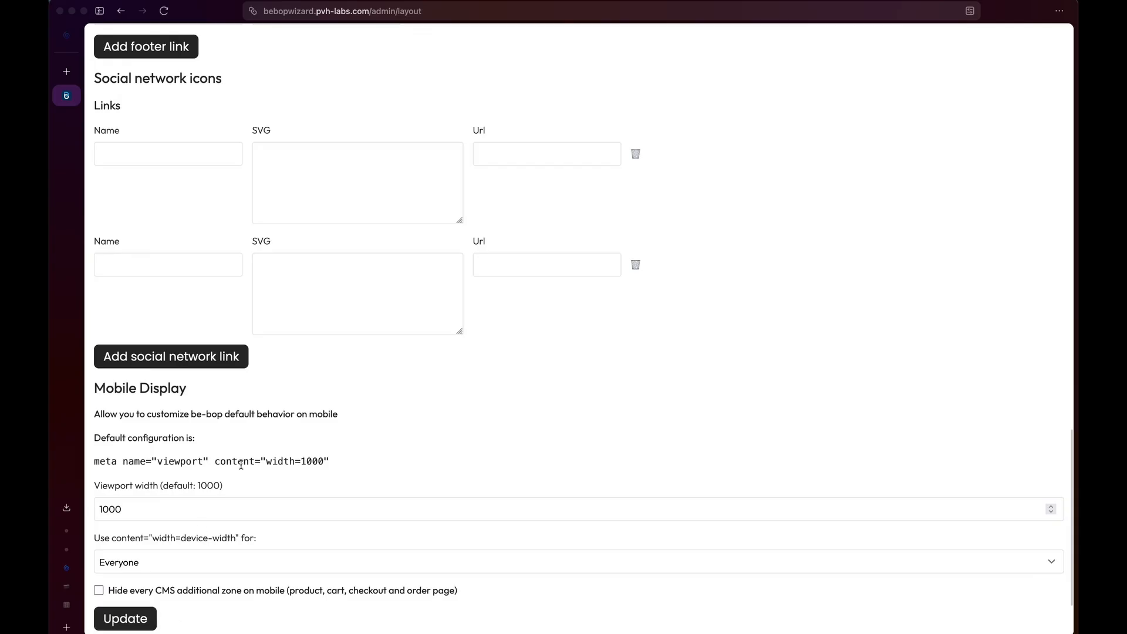
pyautogui.scroll(-2, 194, 500)
pyautogui.click(134, 516)
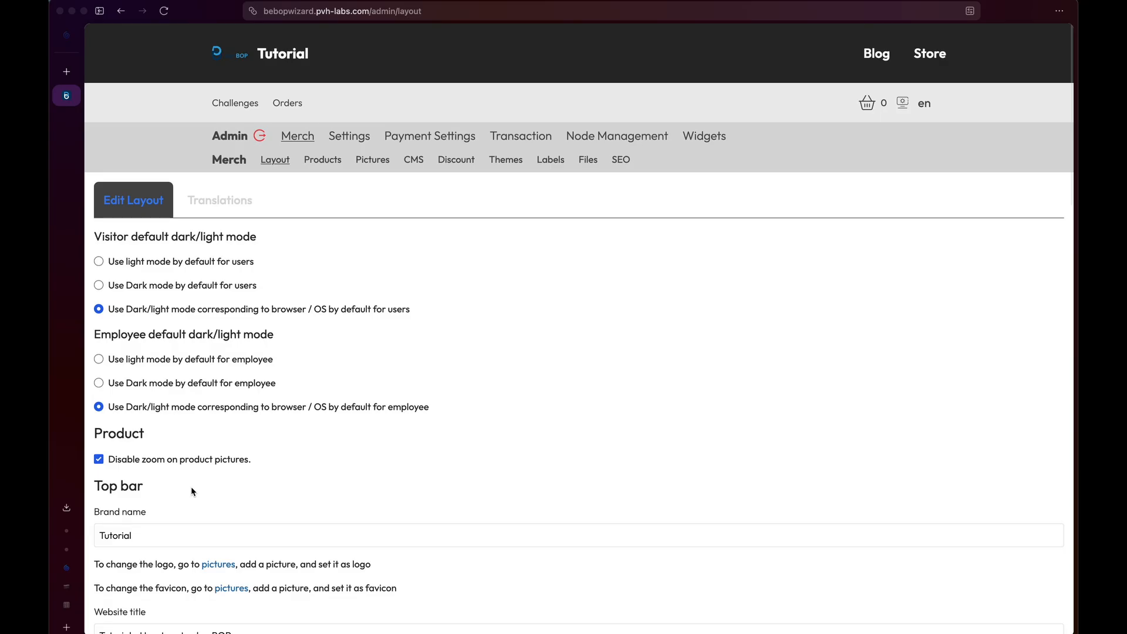
# Open Settings > General and make CHF the main currency.
pyautogui.moveTo(348, 136)
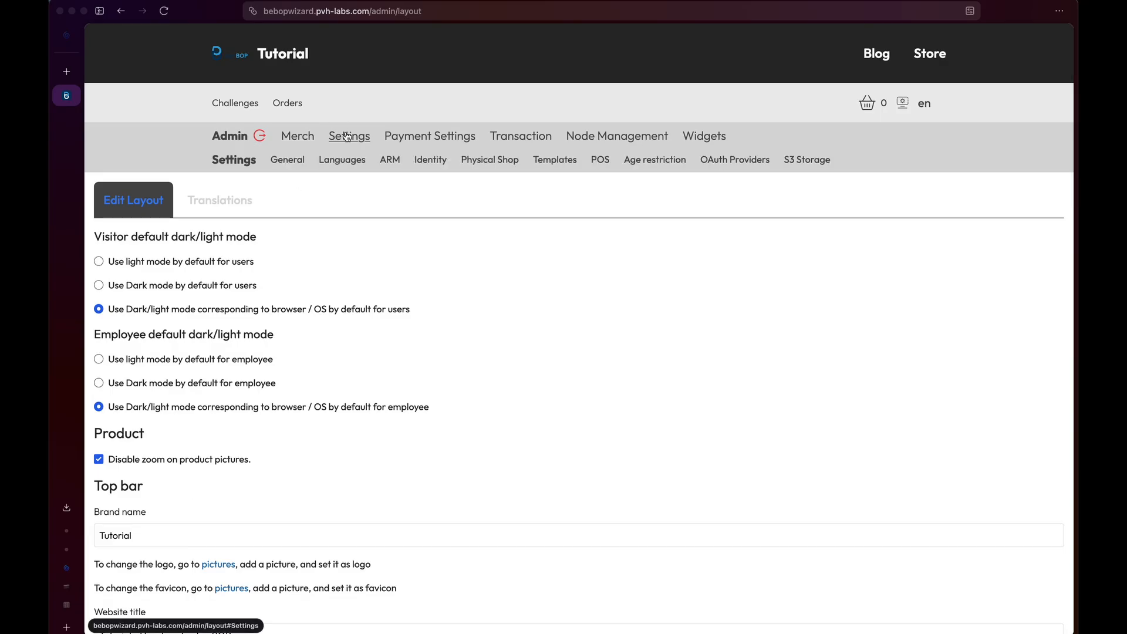
pyautogui.click(279, 164)
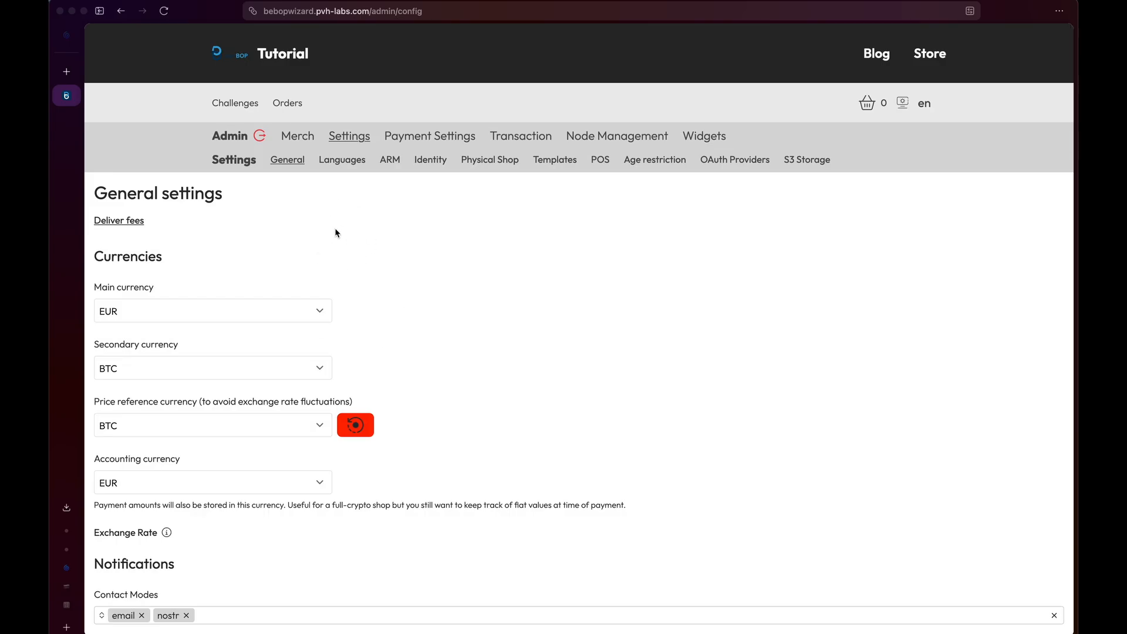
pyautogui.scroll(-2, 335, 233)
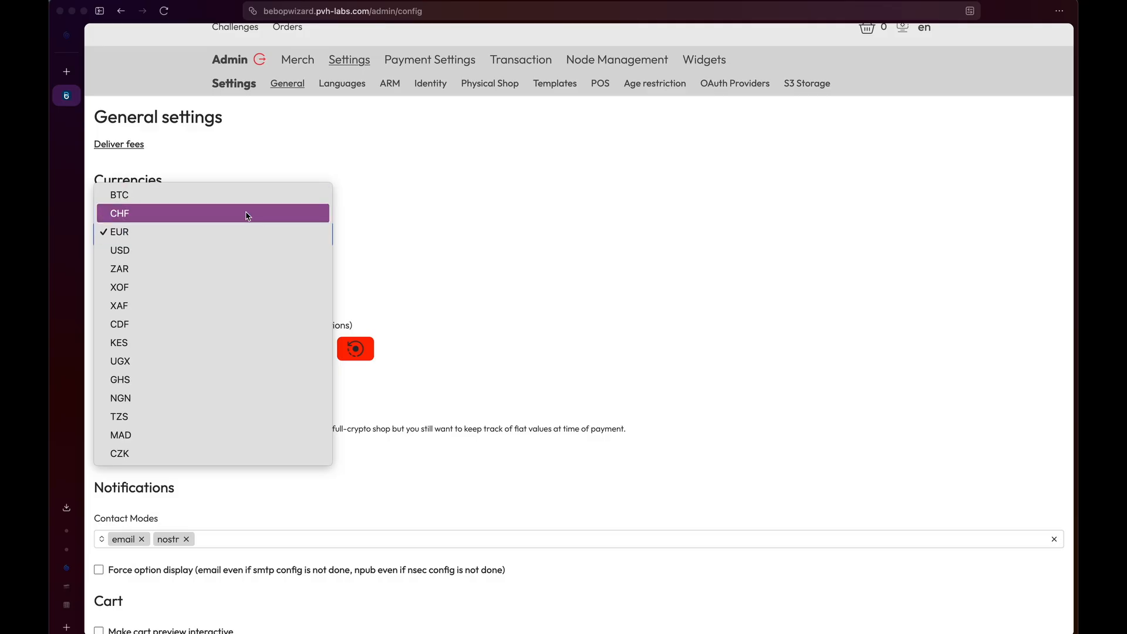
pyautogui.click(246, 213)
pyautogui.scroll(-2, 252, 223)
# Set BTC as the secondary currency.
pyautogui.click(262, 232)
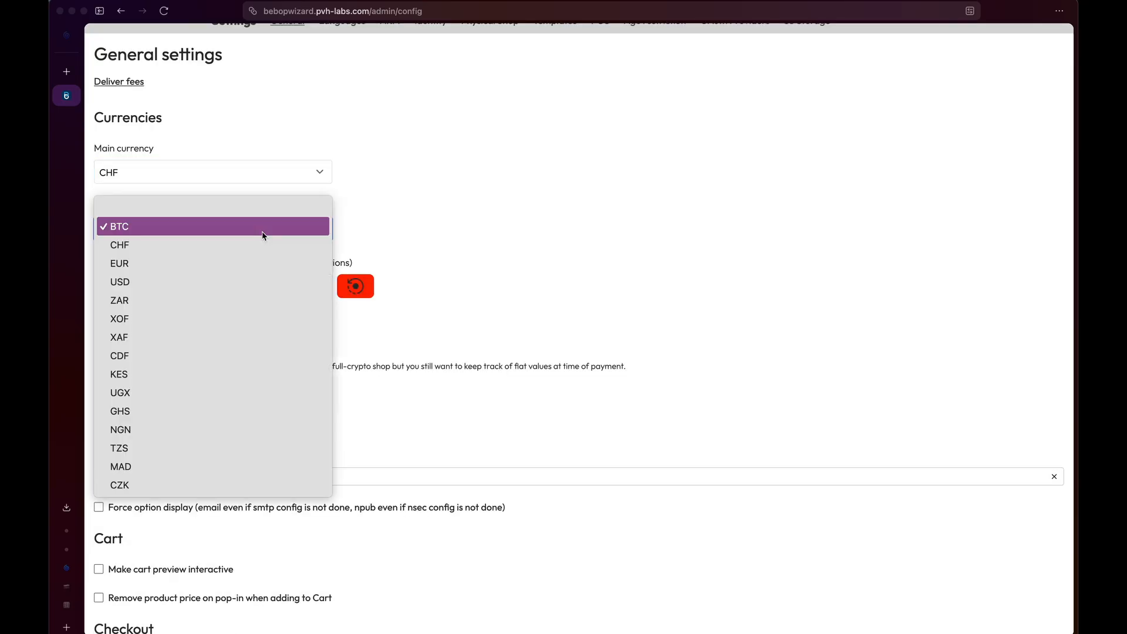
pyautogui.click(262, 216)
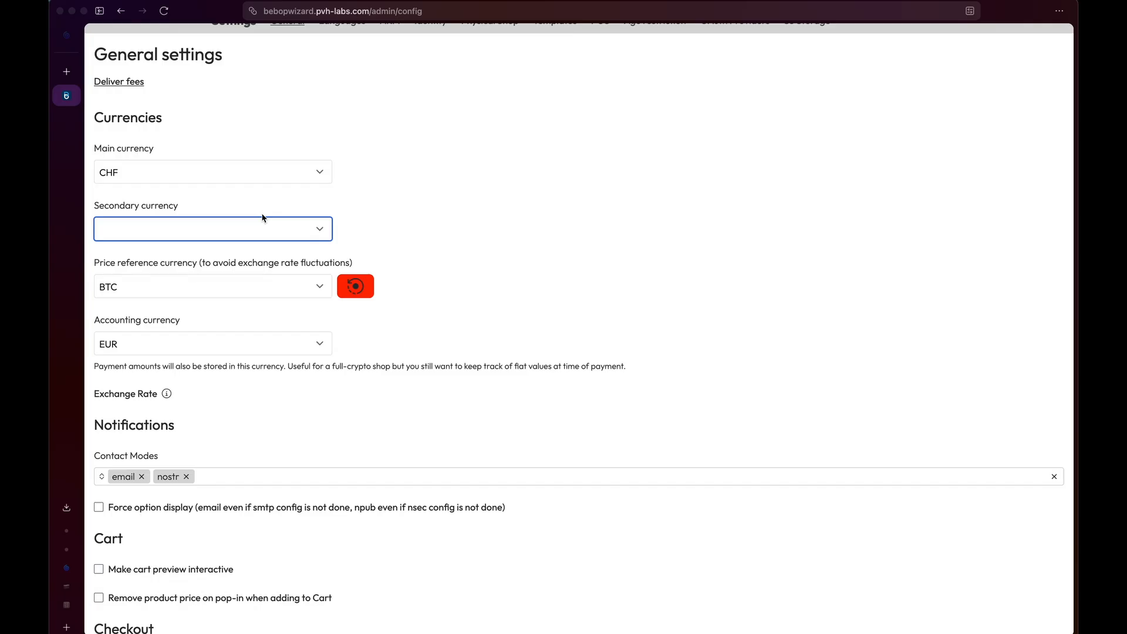
pyautogui.click(288, 232)
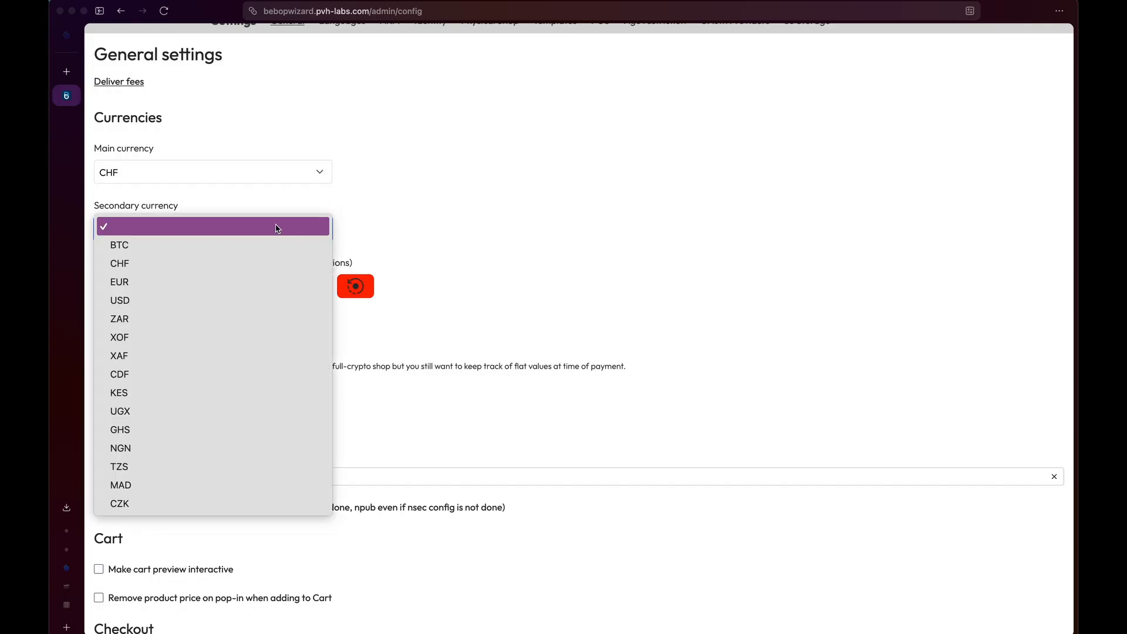
pyautogui.click(273, 229)
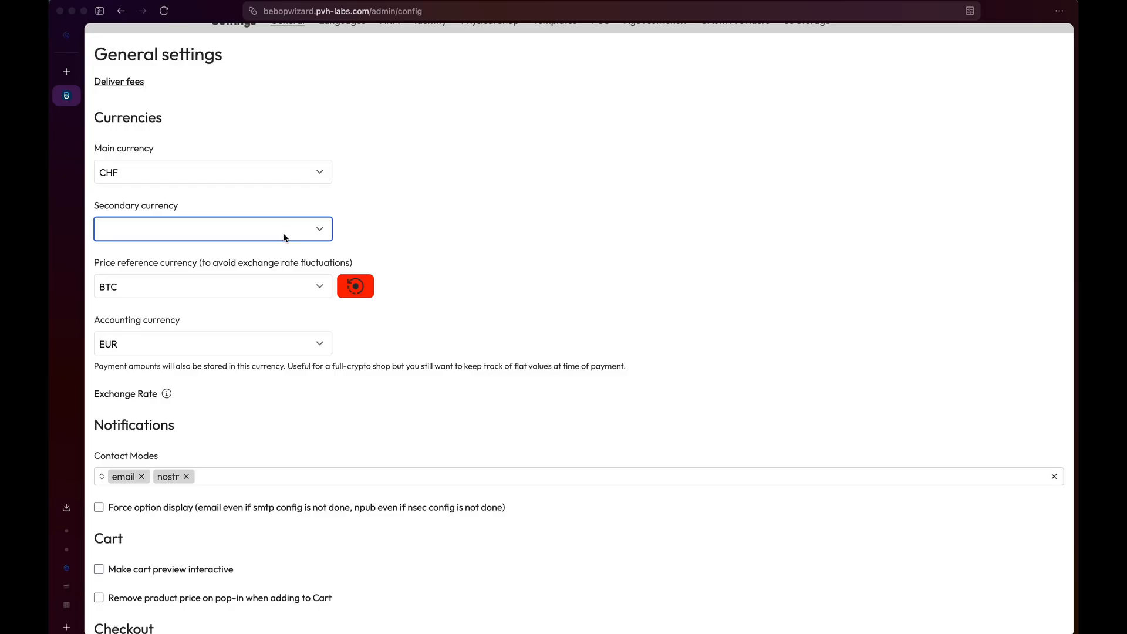
pyautogui.click(285, 238)
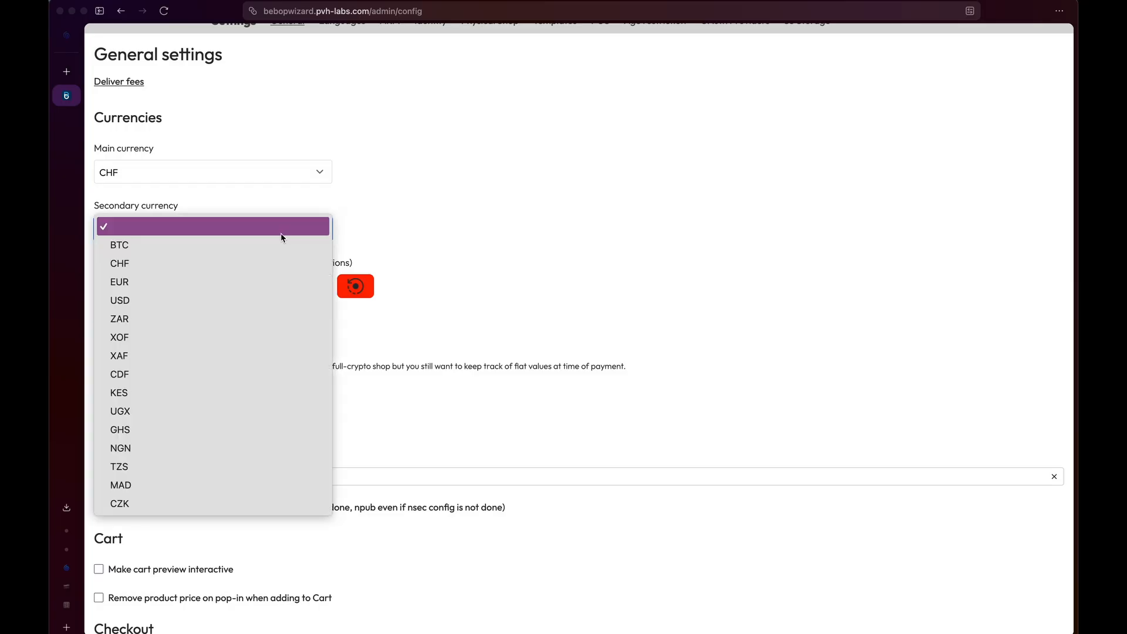
pyautogui.click(248, 245)
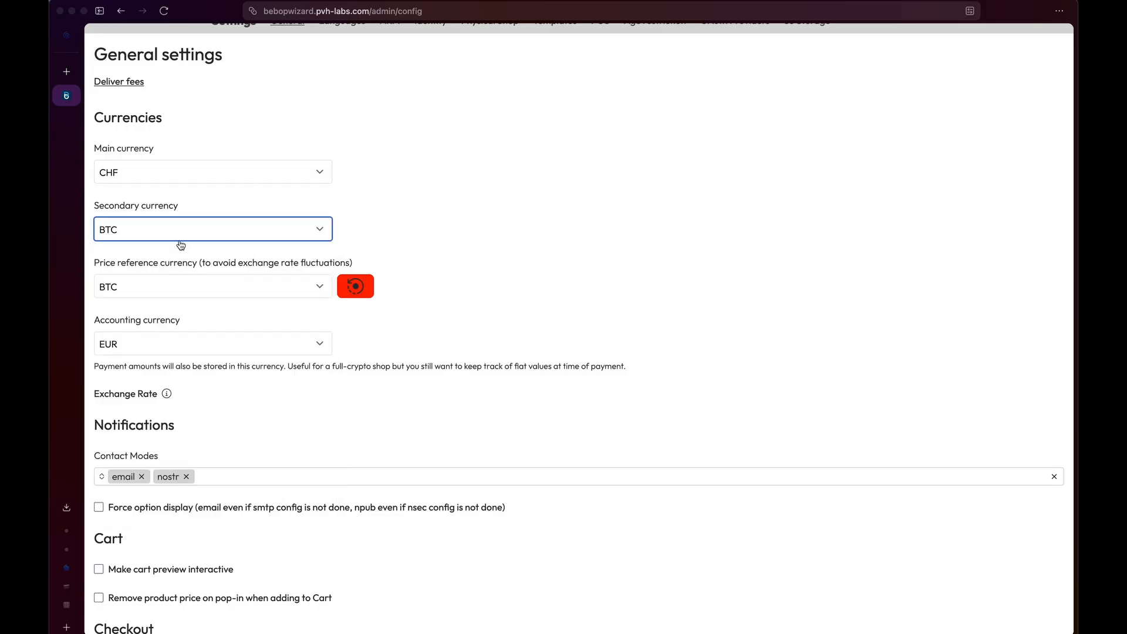
pyautogui.scroll(-2, 176, 247)
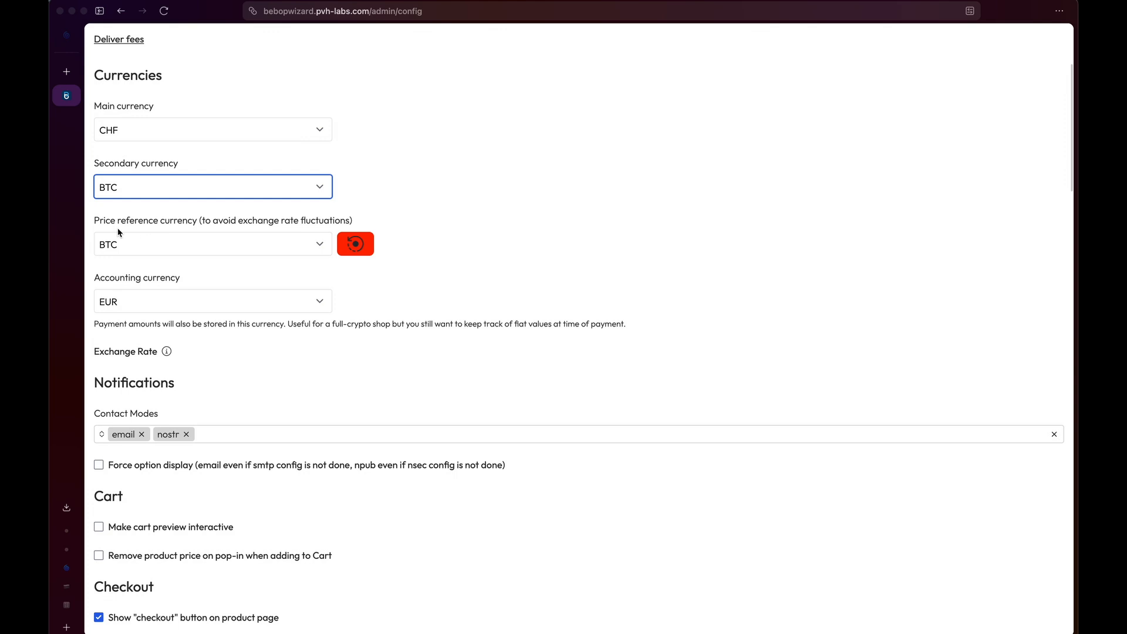
pyautogui.moveTo(118, 221); pyautogui.dragTo(227, 220)
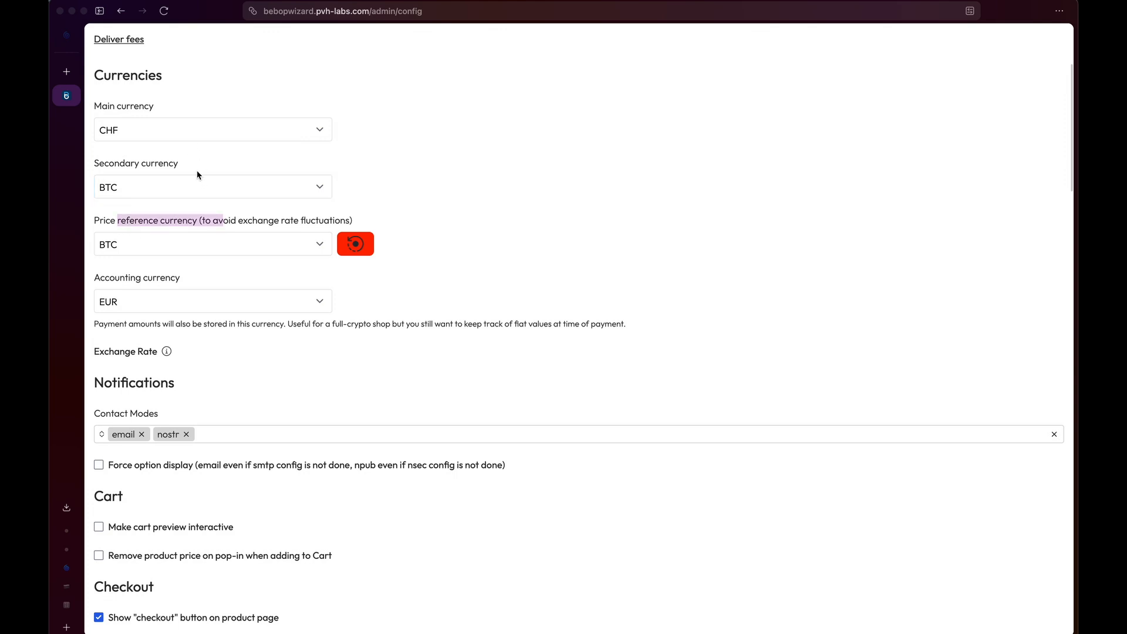
pyautogui.click(178, 186)
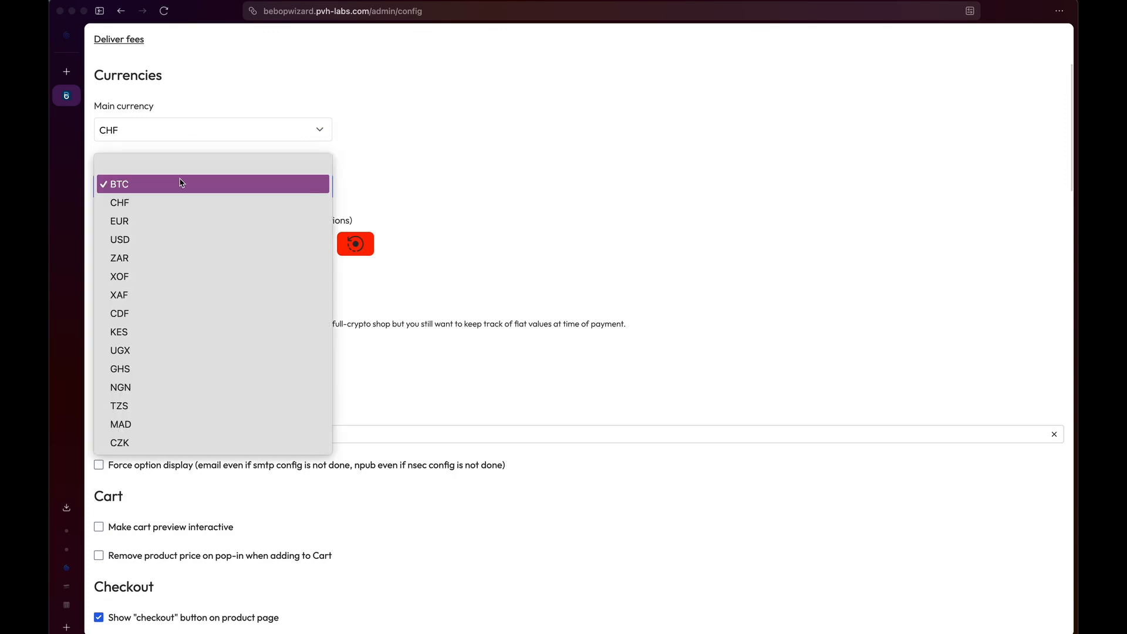
pyautogui.click(403, 170)
# Keep BTC as the price reference currency and make CHF the accounting currency.
pyautogui.click(296, 247)
pyautogui.click(500, 213)
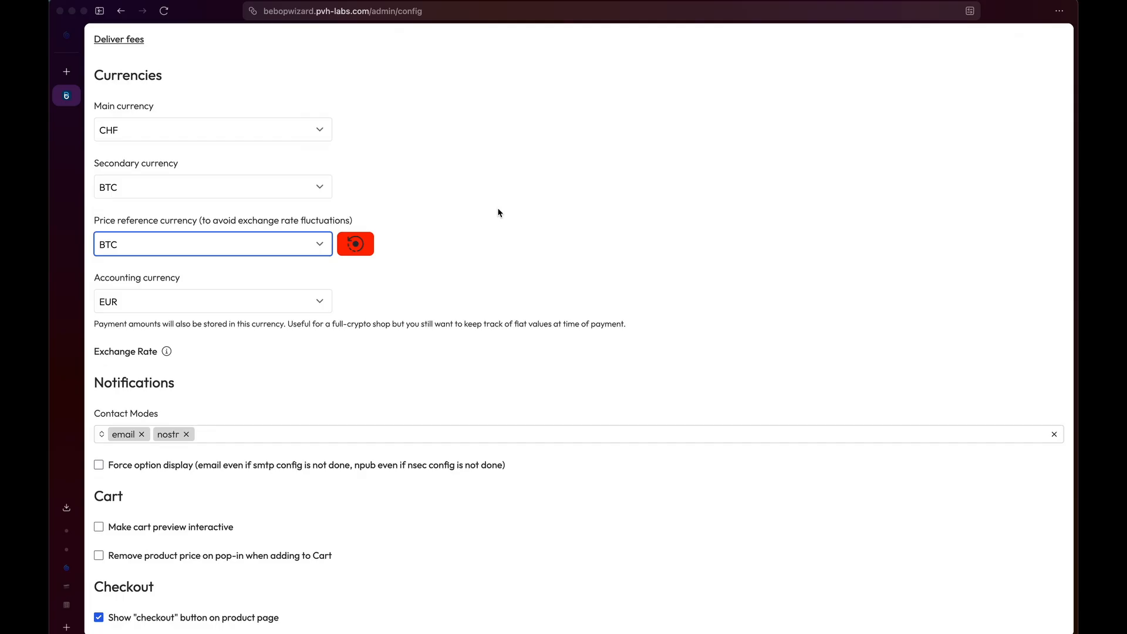
pyautogui.click(288, 302)
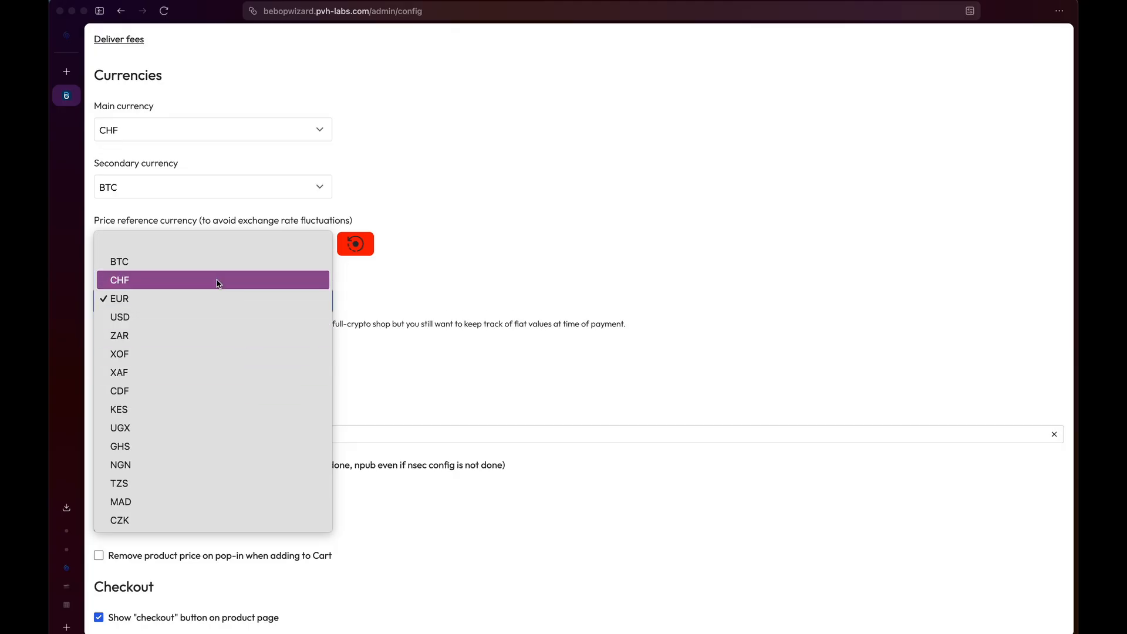
pyautogui.click(221, 279)
pyautogui.moveTo(624, 325); pyautogui.dragTo(288, 327)
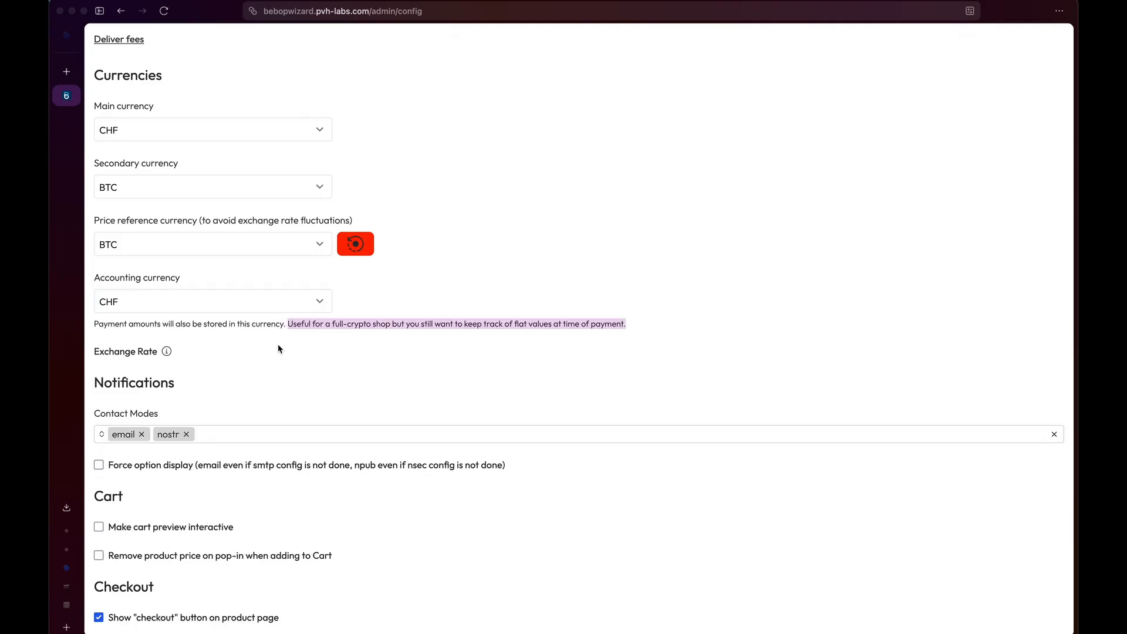
# Tick 'Make cart preview interactive' under Cart and scroll down to the VAT section.
pyautogui.scroll(-3, 297, 327)
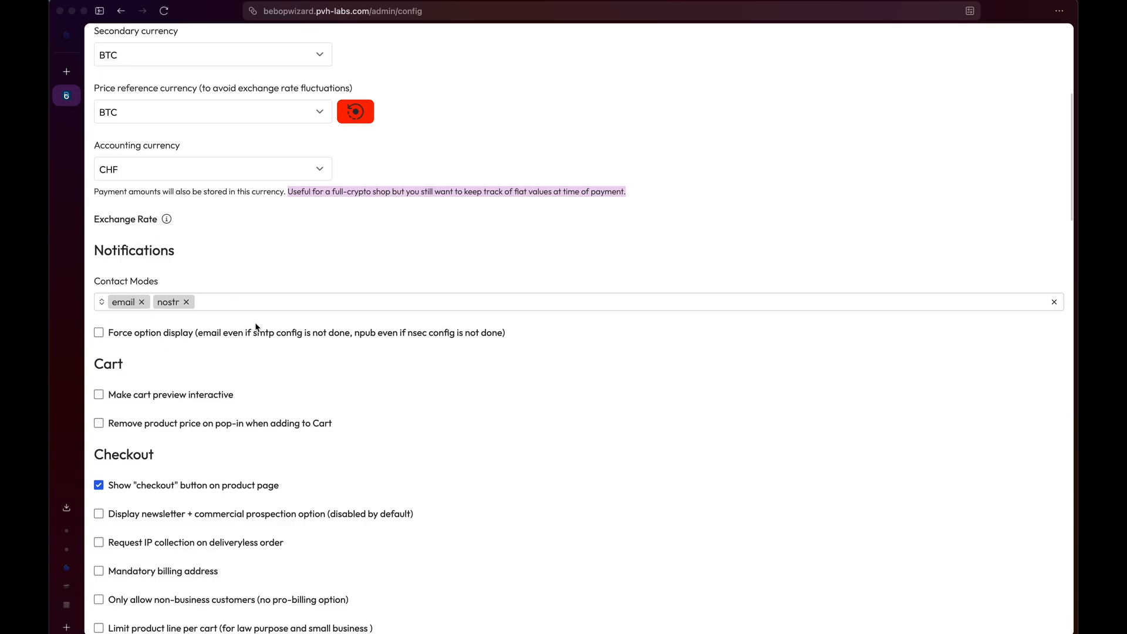
pyautogui.scroll(-3, 255, 326)
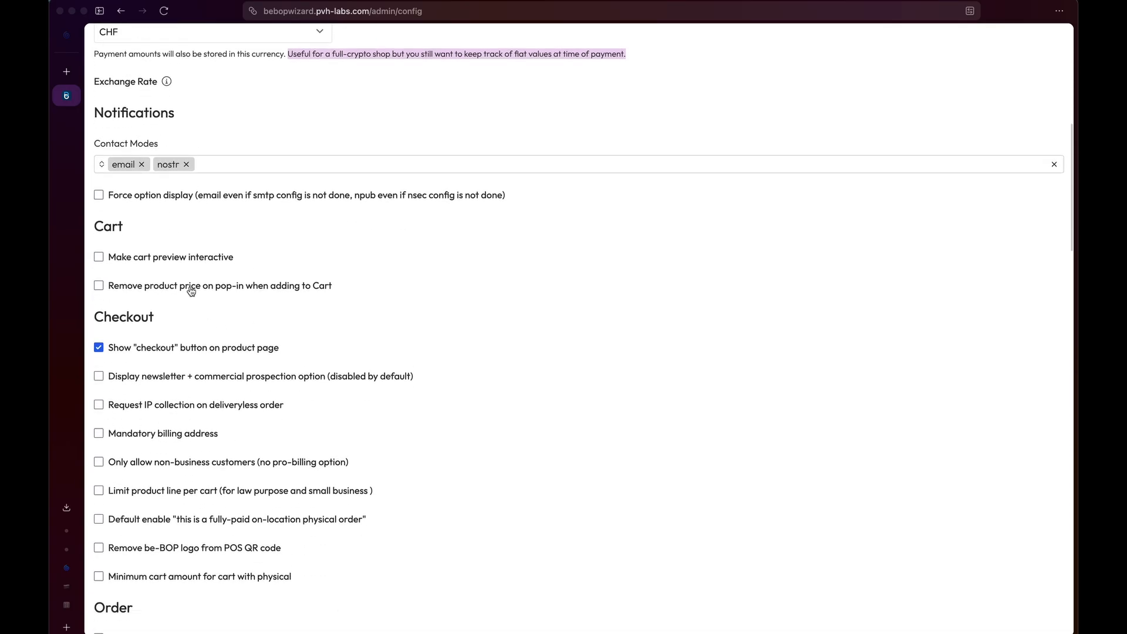
pyautogui.click(178, 257)
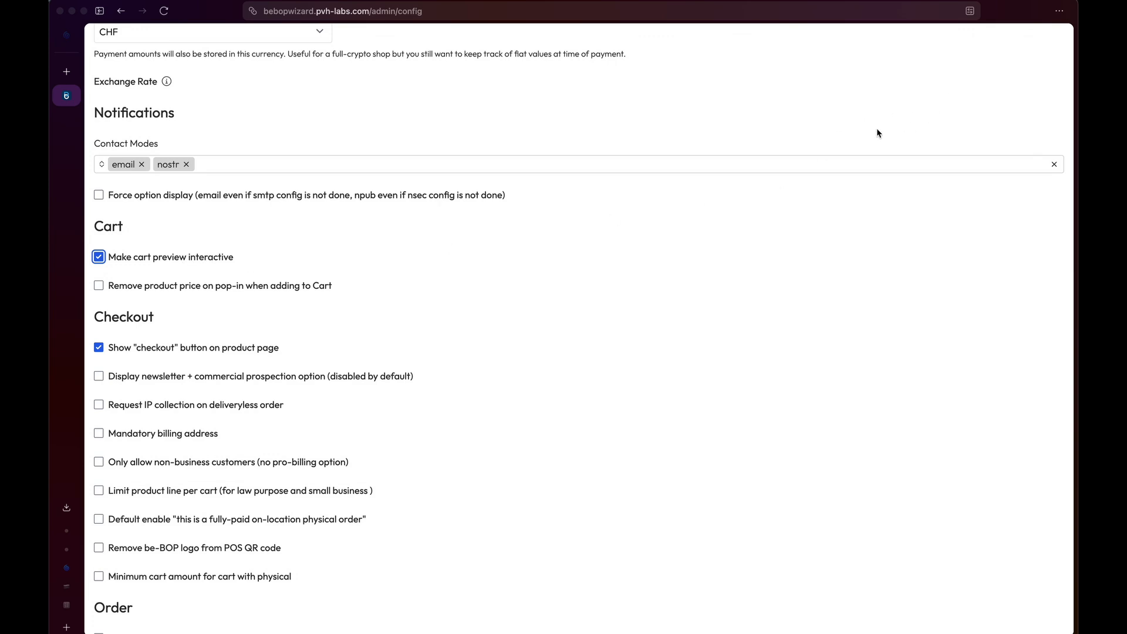
pyautogui.scroll(-2, 320, 266)
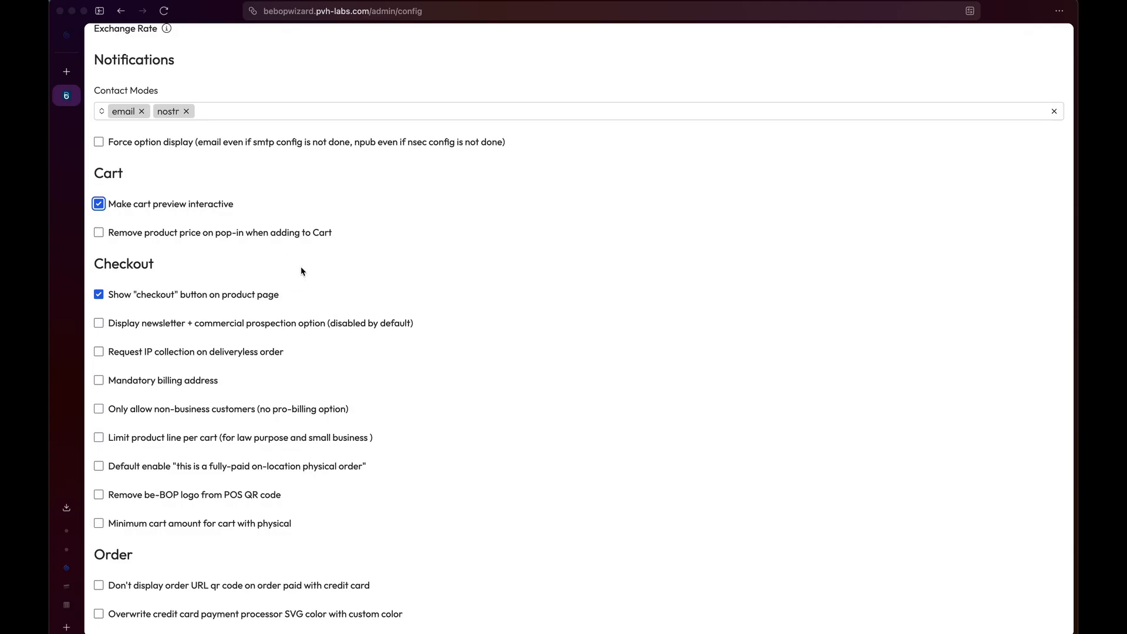
pyautogui.scroll(-5, 302, 270)
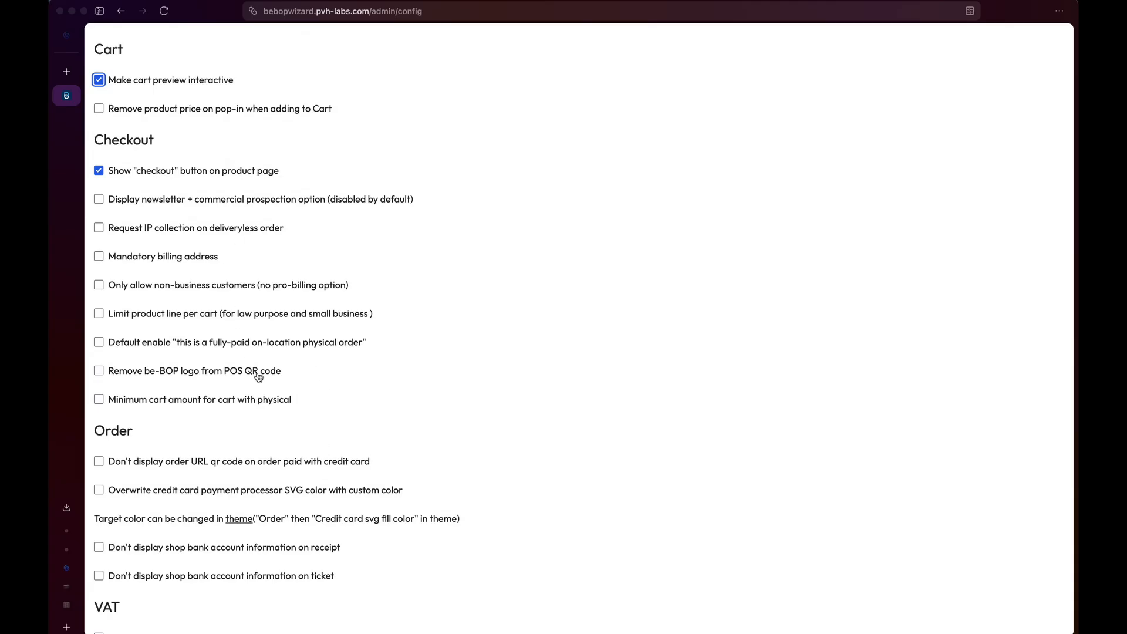
pyautogui.scroll(-8, 258, 373)
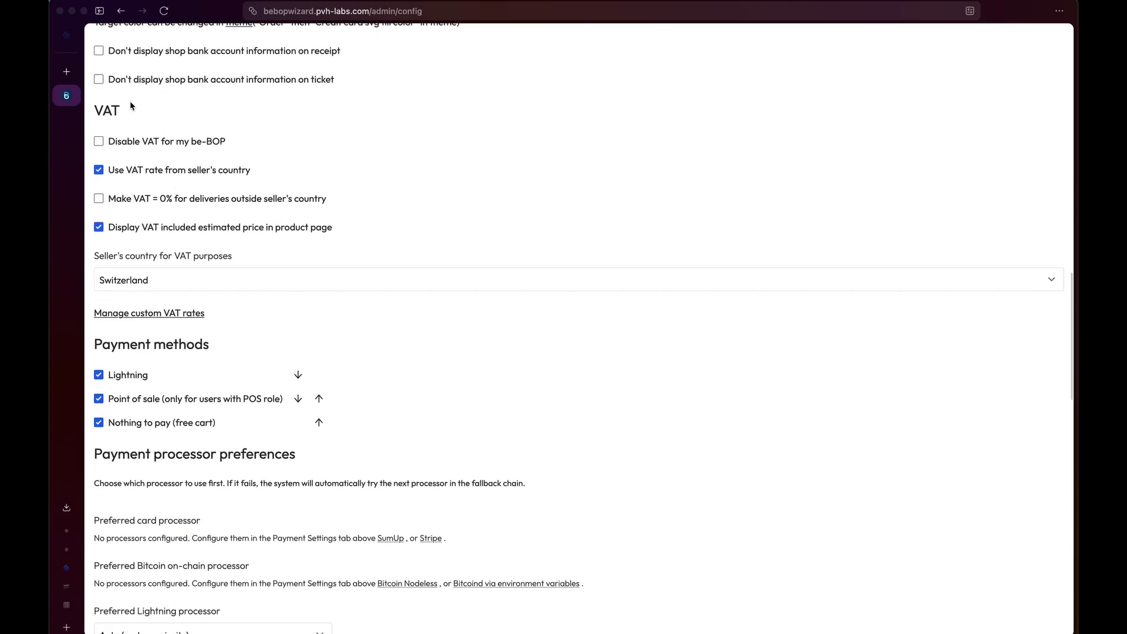
pyautogui.click(183, 144)
pyautogui.click(190, 196)
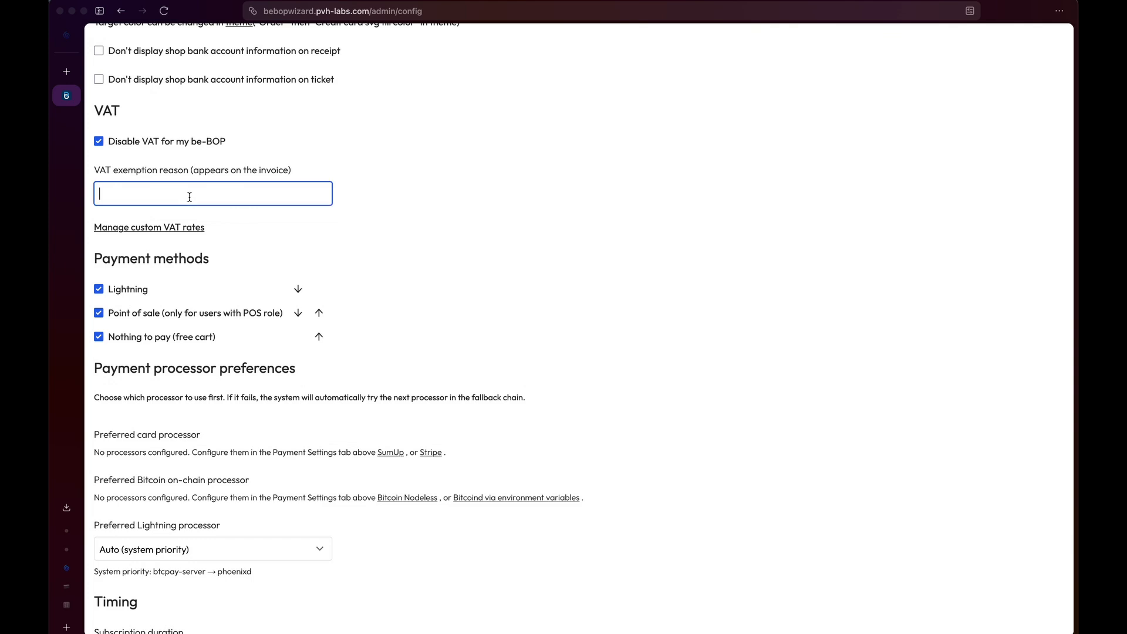
pyautogui.hotkey('shift', 'Tab')
pyautogui.press('space')
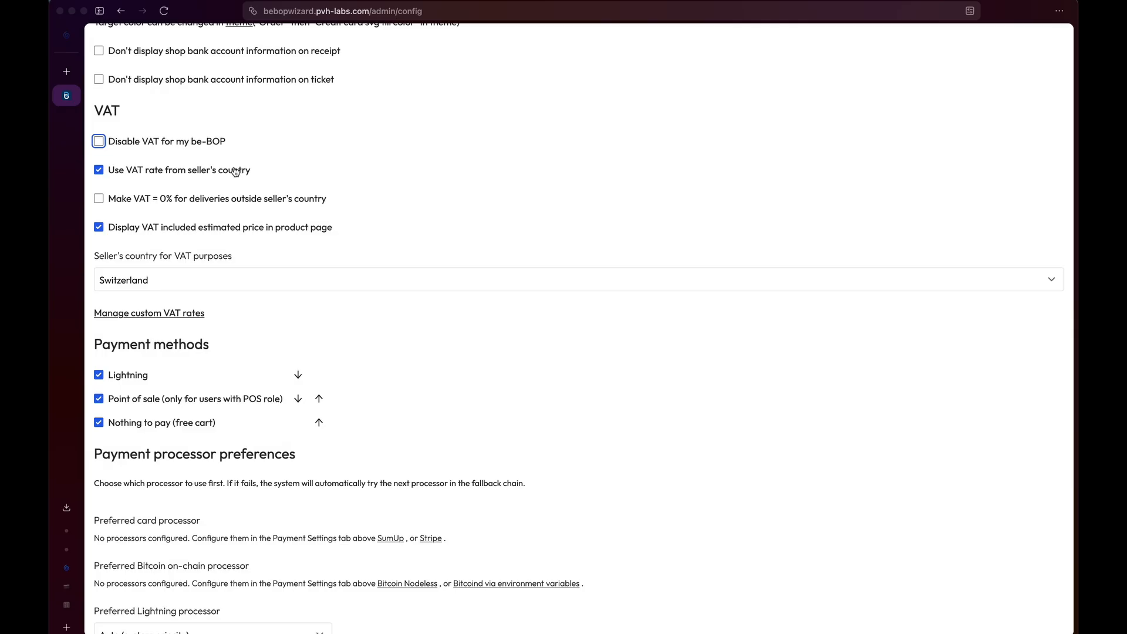
pyautogui.click(210, 279)
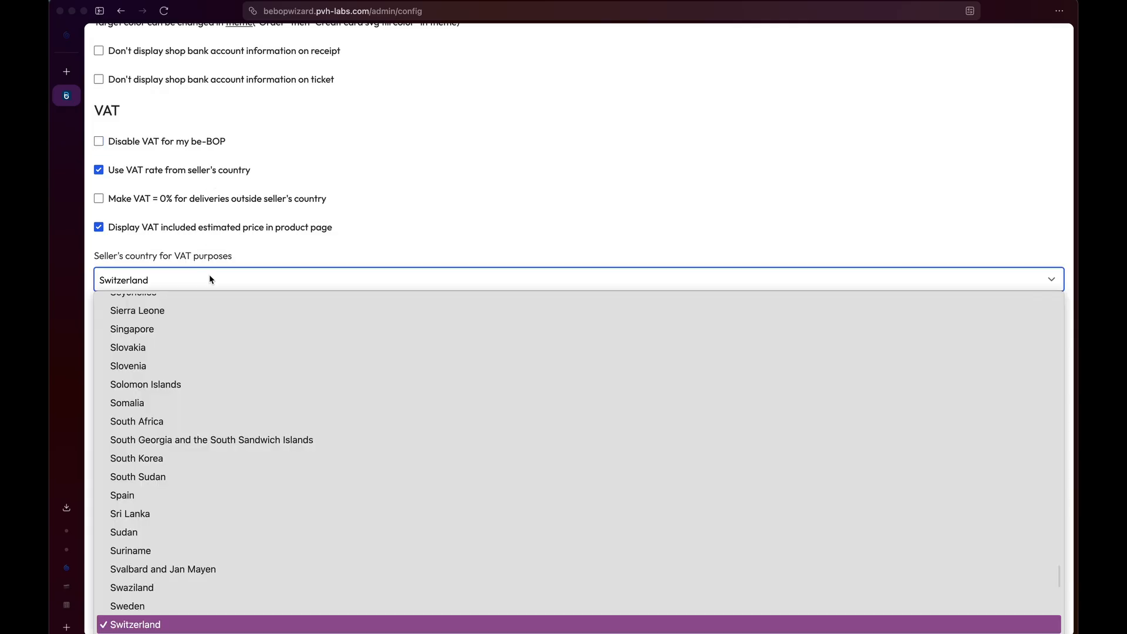
pyautogui.scroll(15, 208, 324)
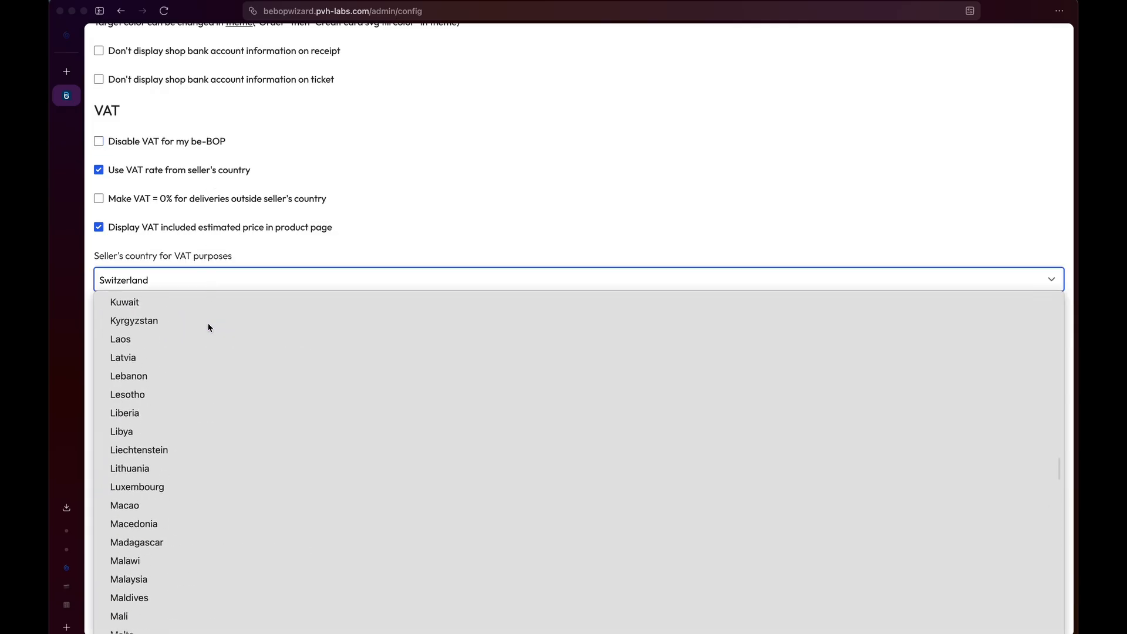
pyautogui.scroll(-5, 208, 327)
pyautogui.scroll(-10, 209, 325)
pyautogui.click(473, 209)
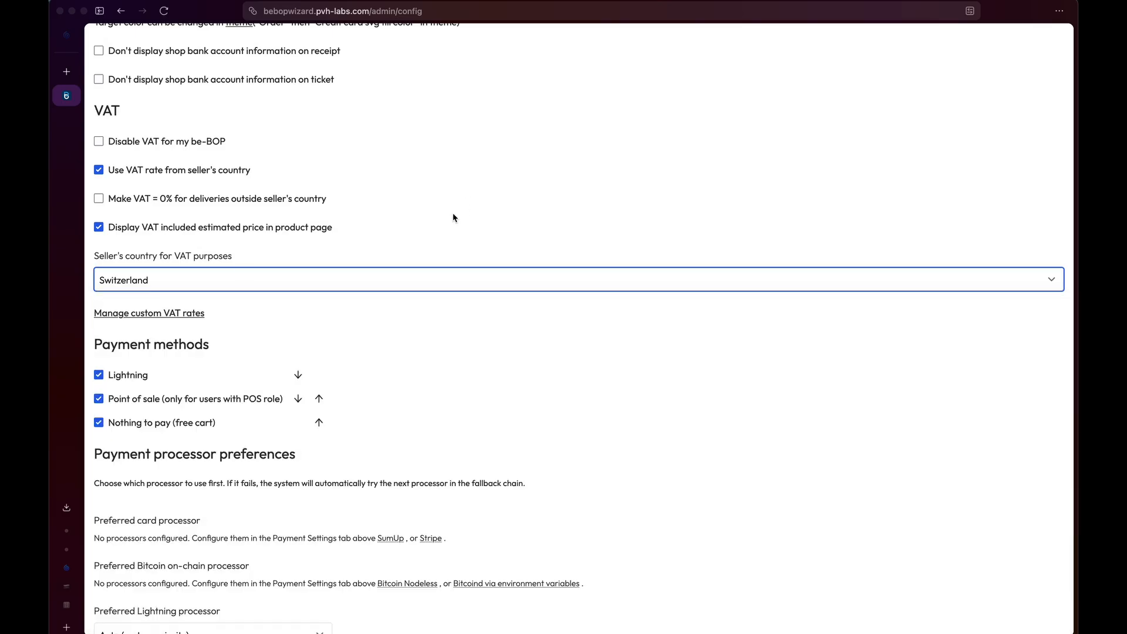
pyautogui.click(223, 281)
pyautogui.click(204, 364)
pyautogui.click(215, 288)
pyautogui.press('t')
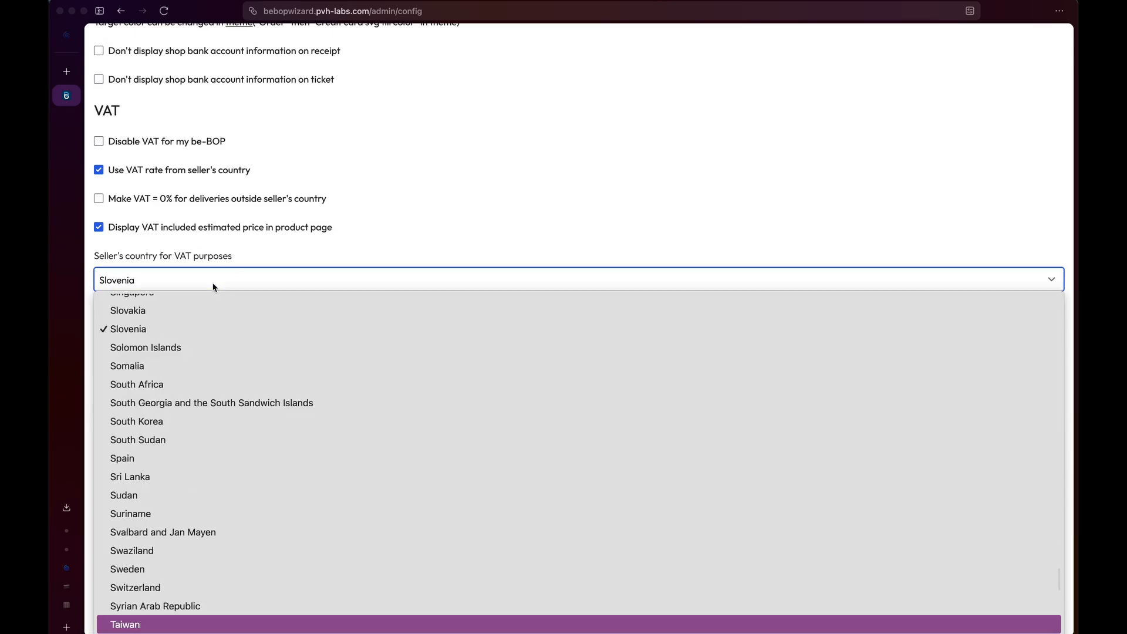
pyautogui.press('Up')
pyautogui.press('Up')
pyautogui.press('Return')
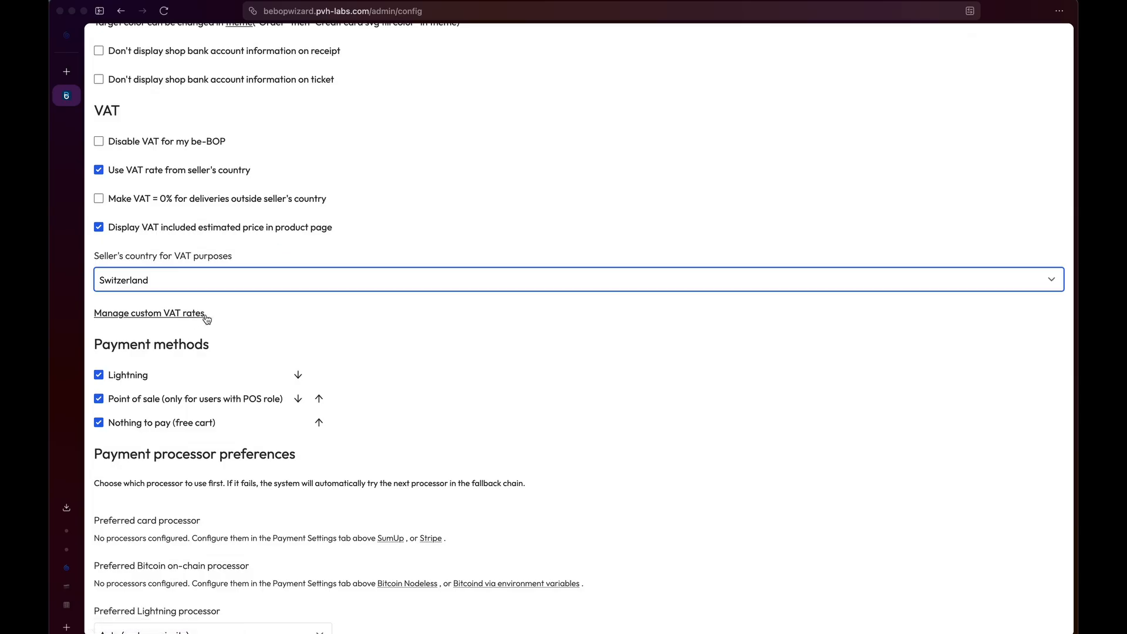
pyautogui.scroll(-20, 226, 394)
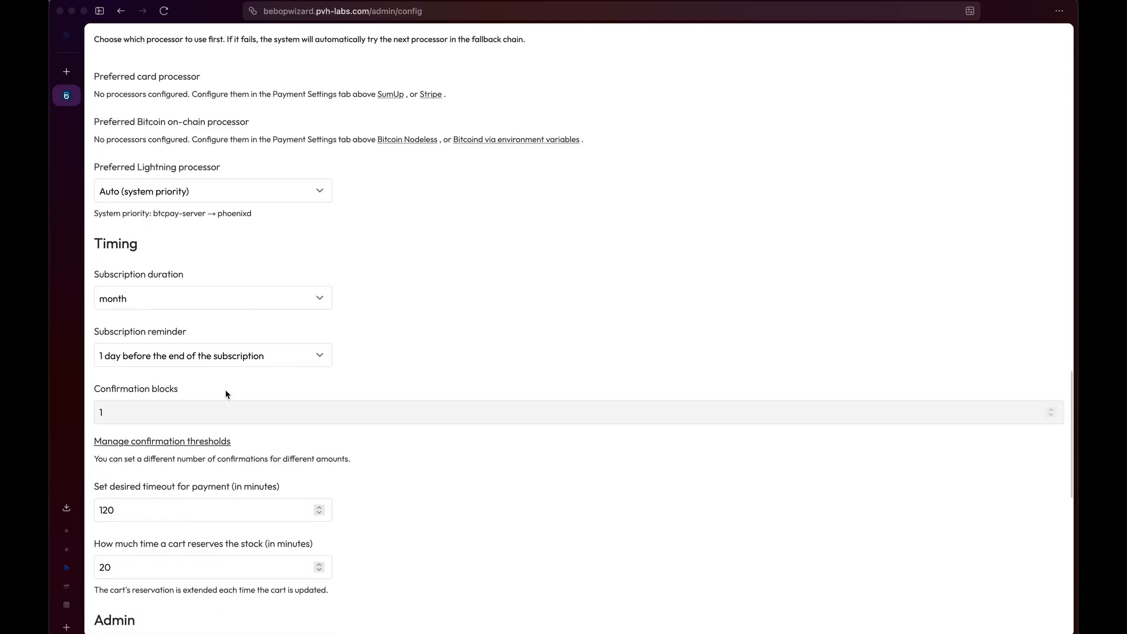
pyautogui.scroll(20, 340, 308)
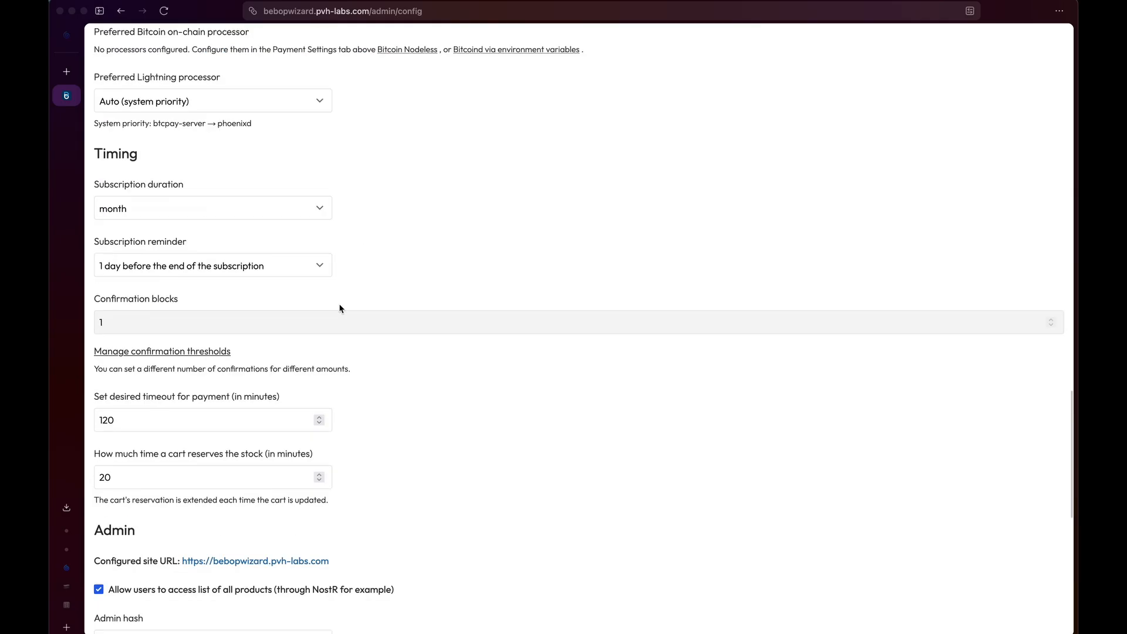
pyautogui.scroll(5, 339, 308)
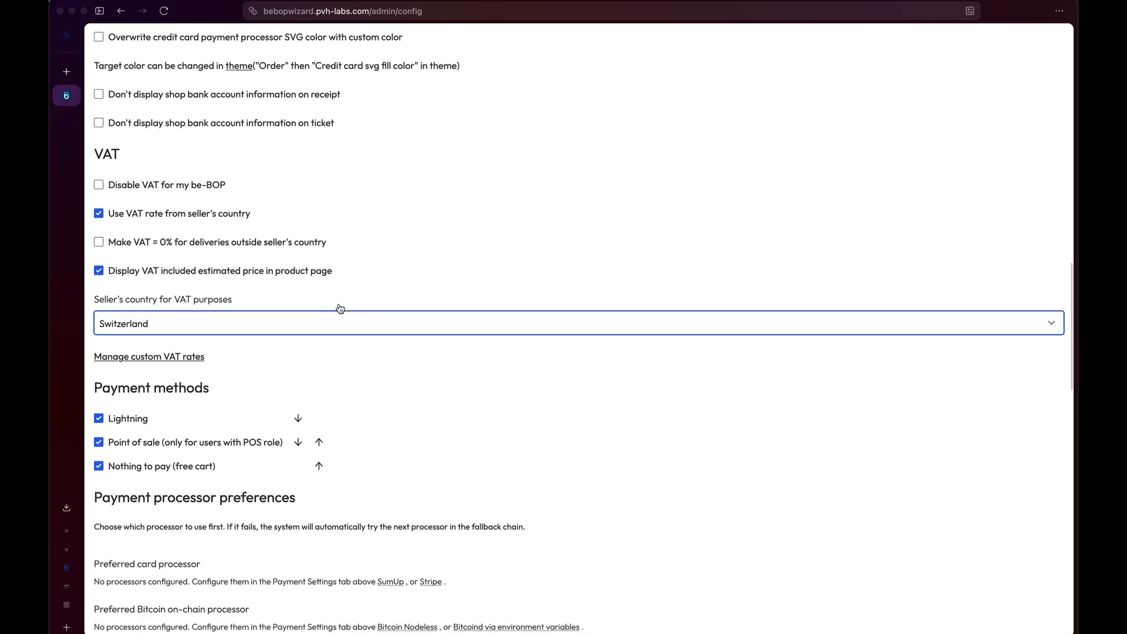
pyautogui.scroll(-4, 340, 308)
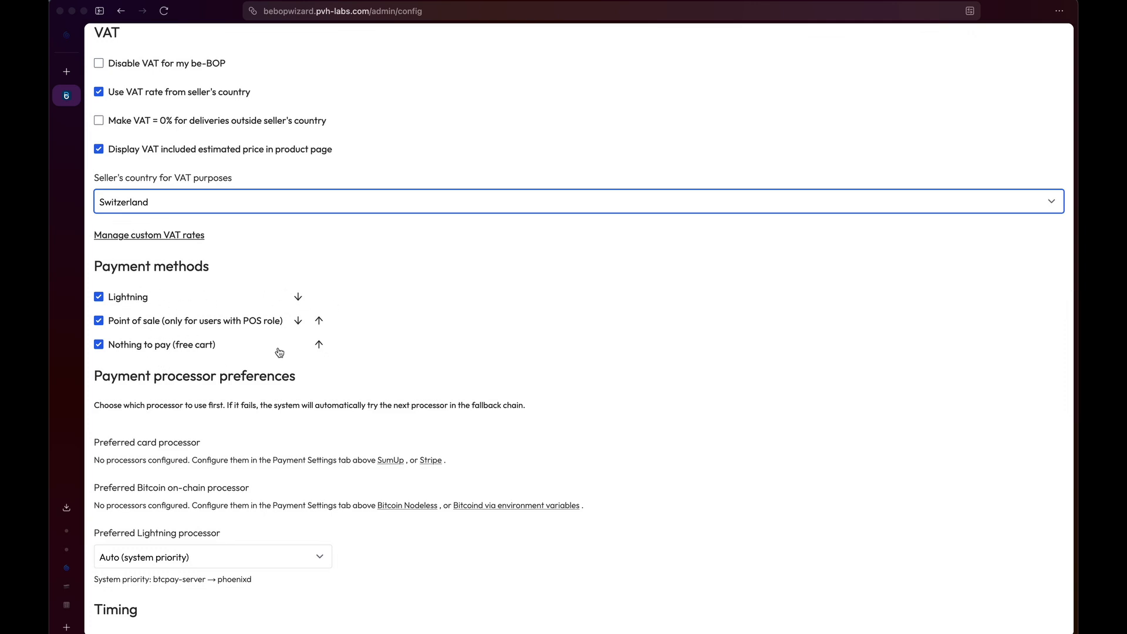
pyautogui.scroll(-6, 279, 352)
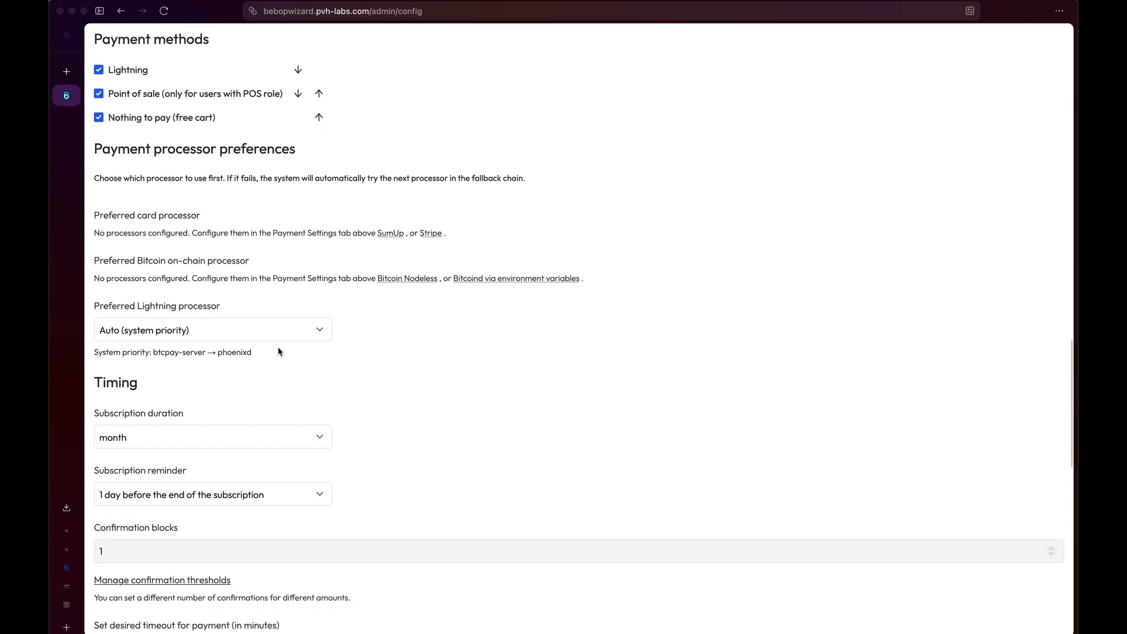
pyautogui.scroll(-2, 278, 350)
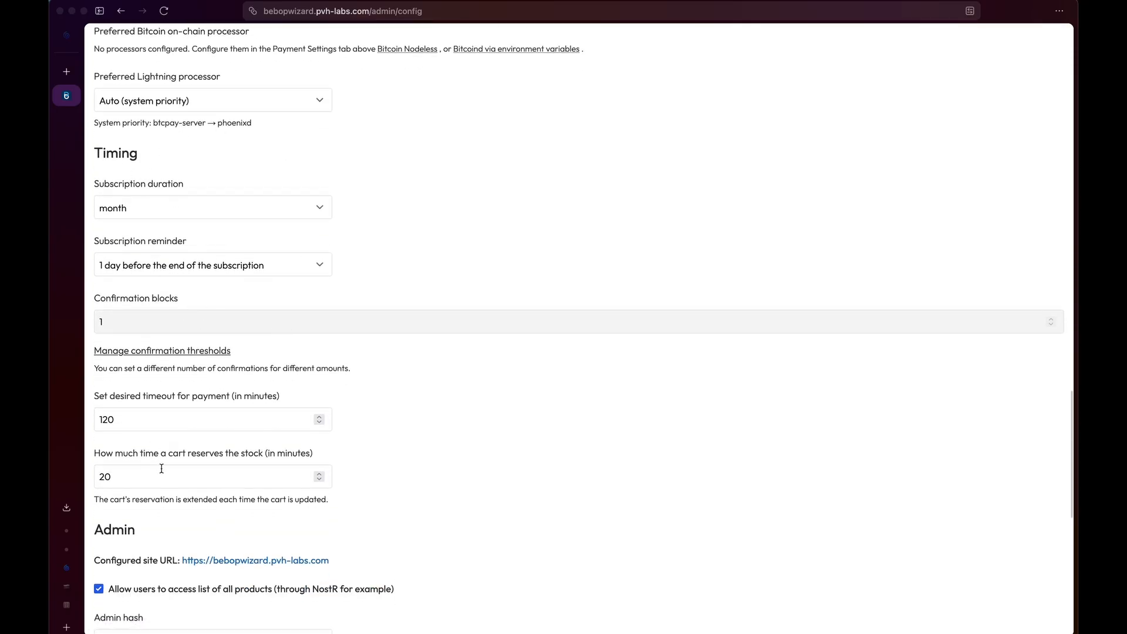
pyautogui.scroll(-7, 264, 457)
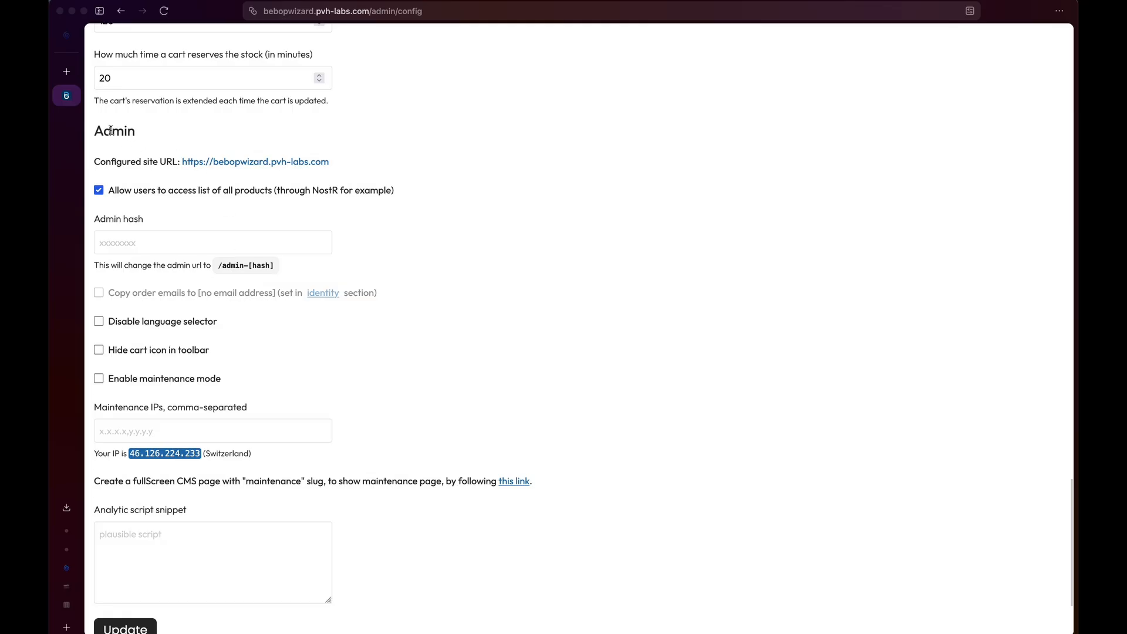
pyautogui.moveTo(99, 131); pyautogui.dragTo(137, 132)
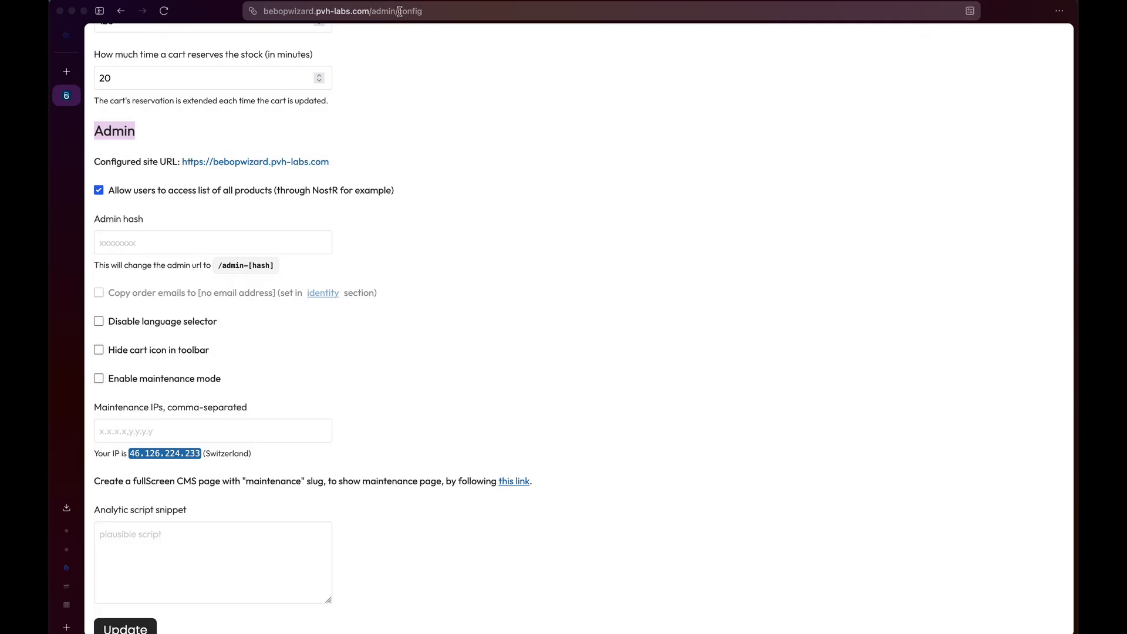
pyautogui.click(294, 245)
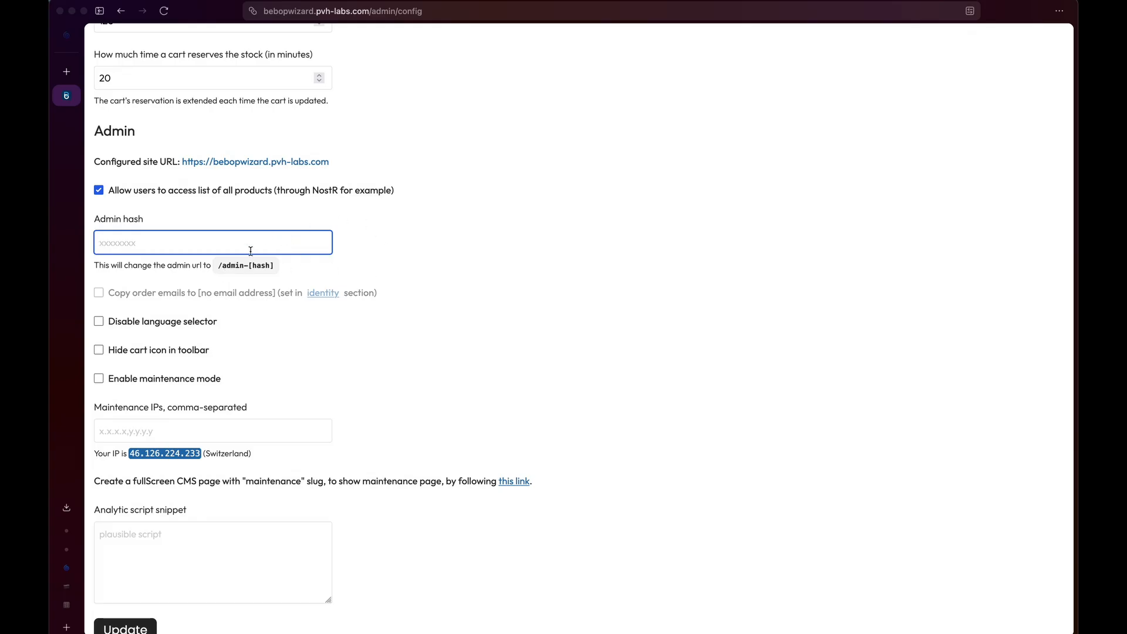
pyautogui.write('tuto')
pyautogui.click(221, 269)
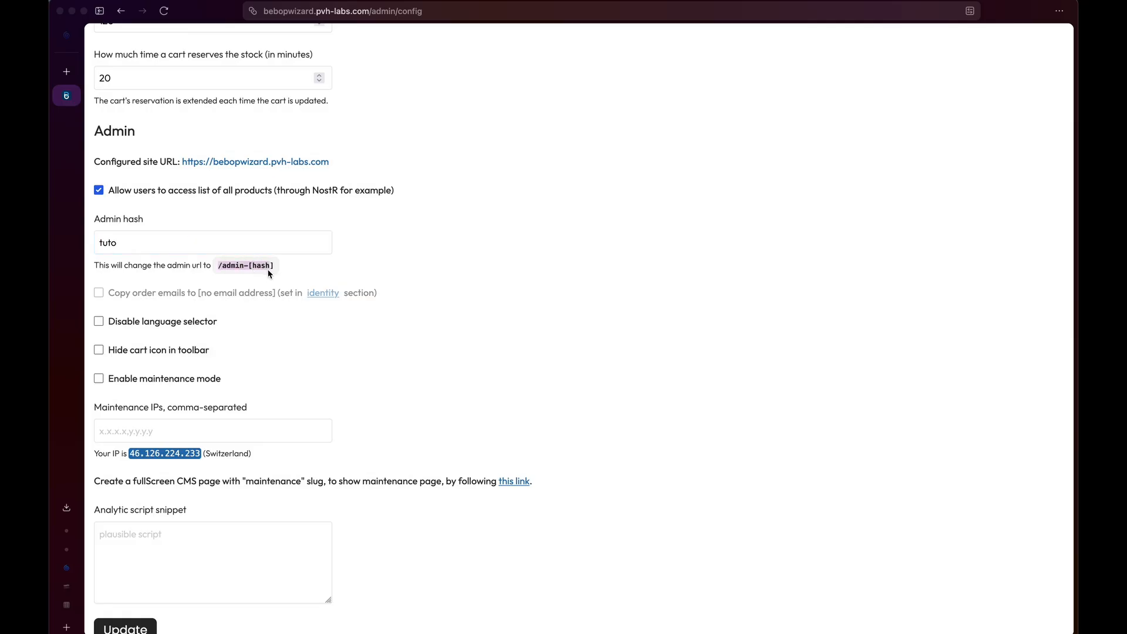
pyautogui.scroll(-3, 276, 244)
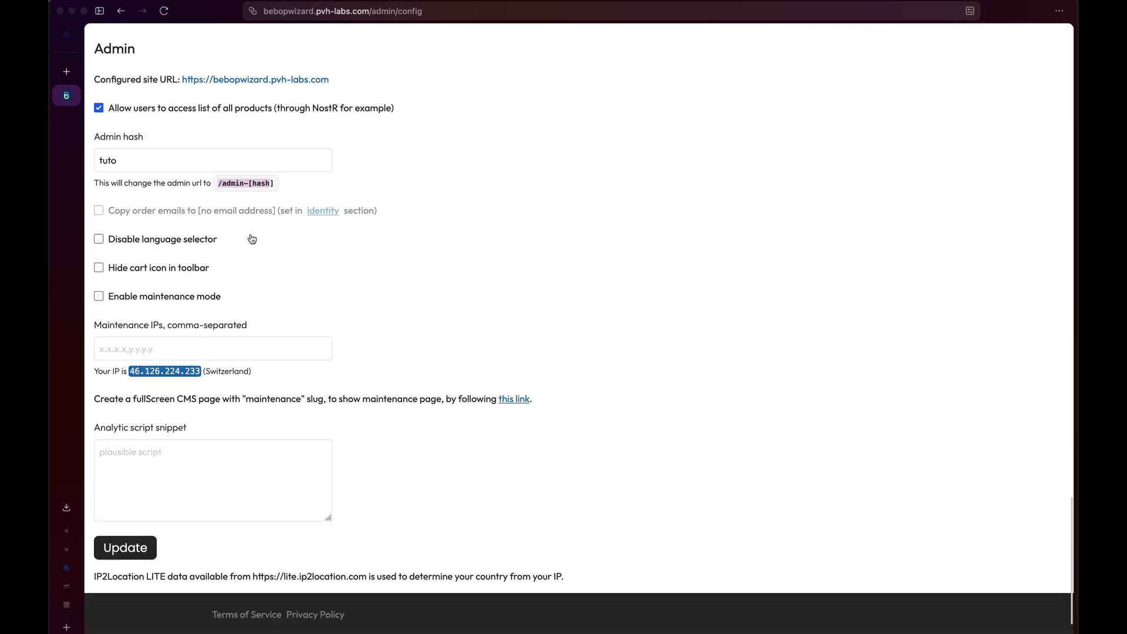
# Toggle the language selector off and back on, then enable maintenance mode.
pyautogui.click(268, 244)
pyautogui.click(227, 244)
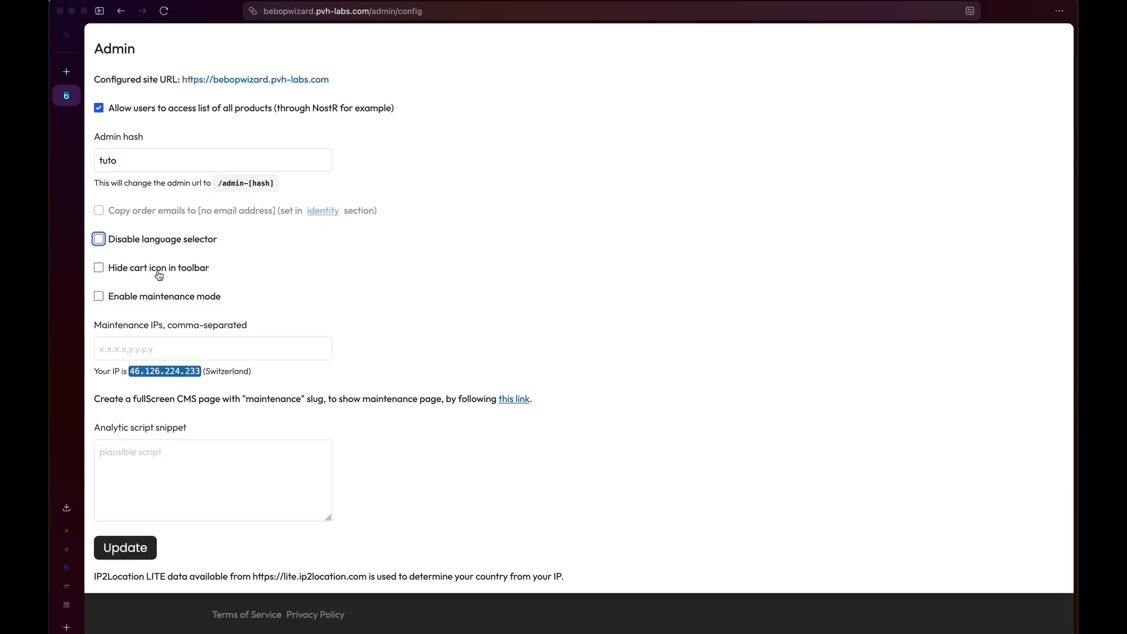
pyautogui.scroll(-1, 170, 276)
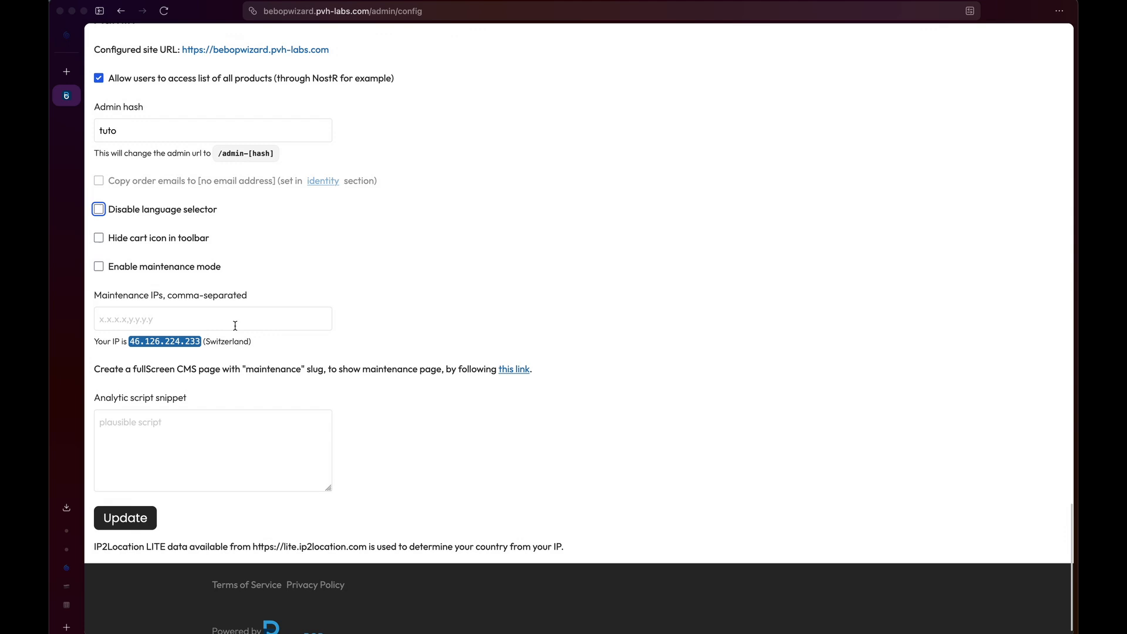
pyautogui.click(177, 269)
pyautogui.scroll(-1, 297, 317)
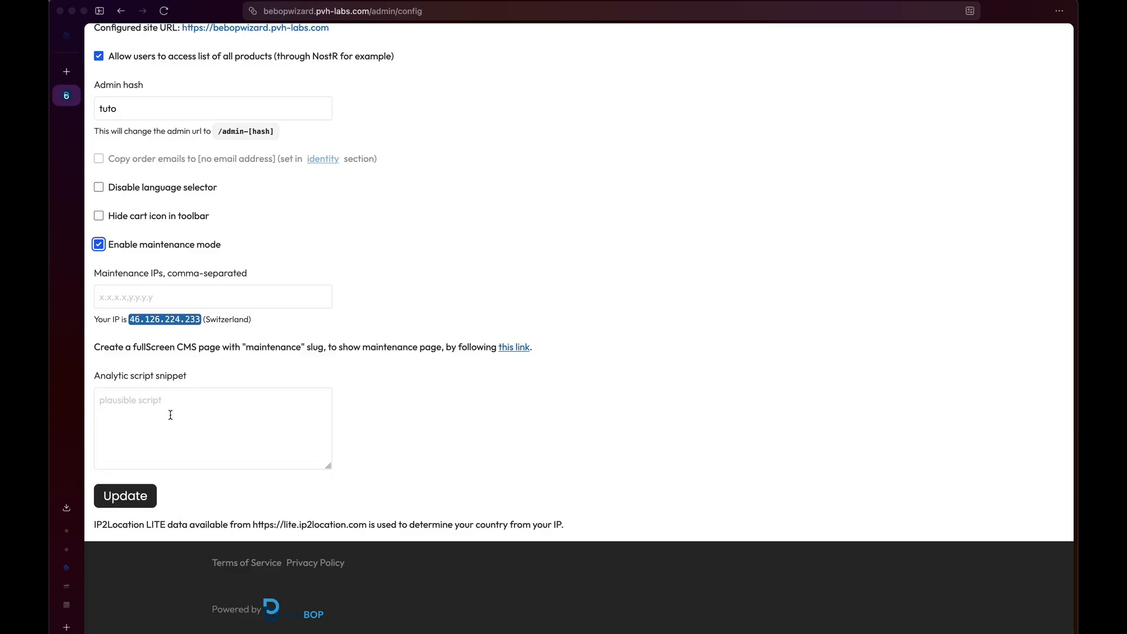
# Save the general settings, then open the custom VAT profiles management page.
pyautogui.click(140, 496)
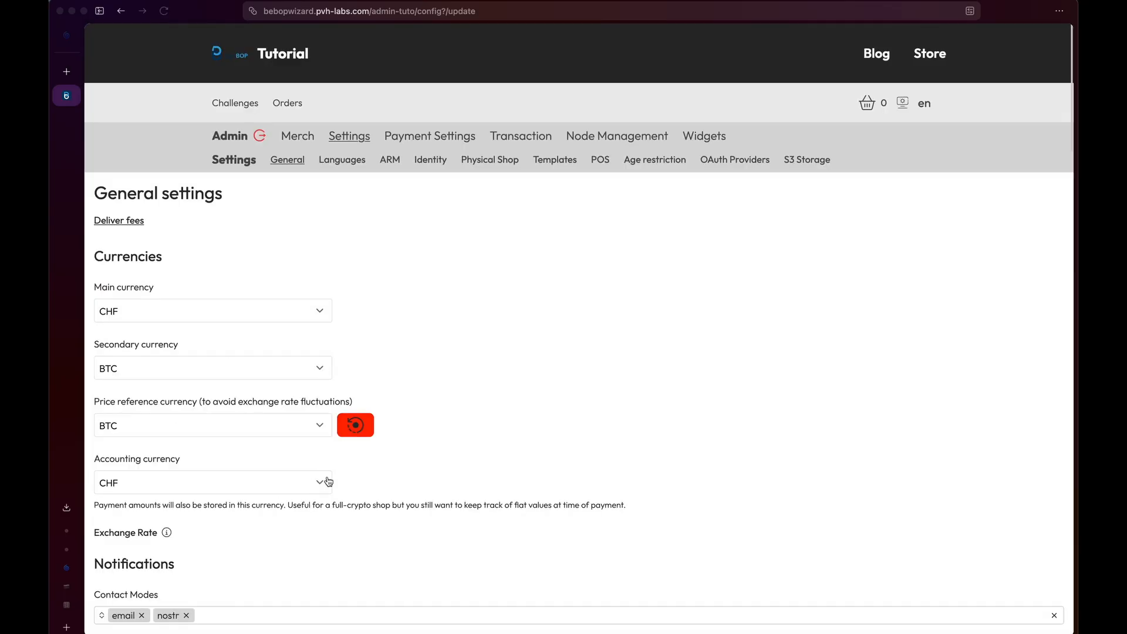
pyautogui.scroll(-15, 450, 419)
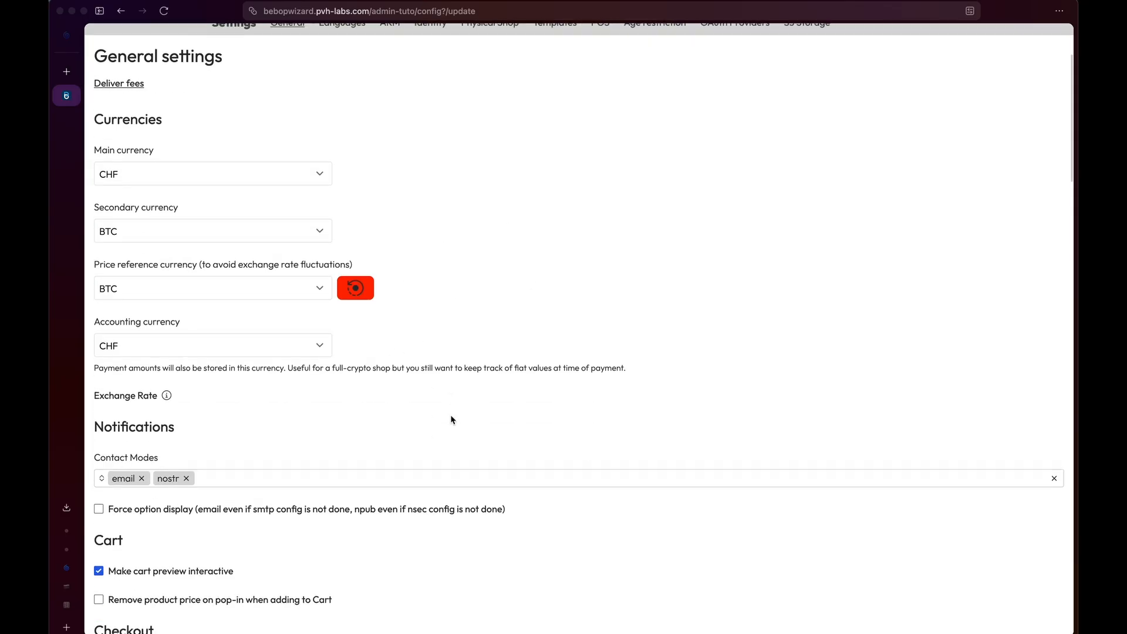
pyautogui.scroll(-3, 451, 419)
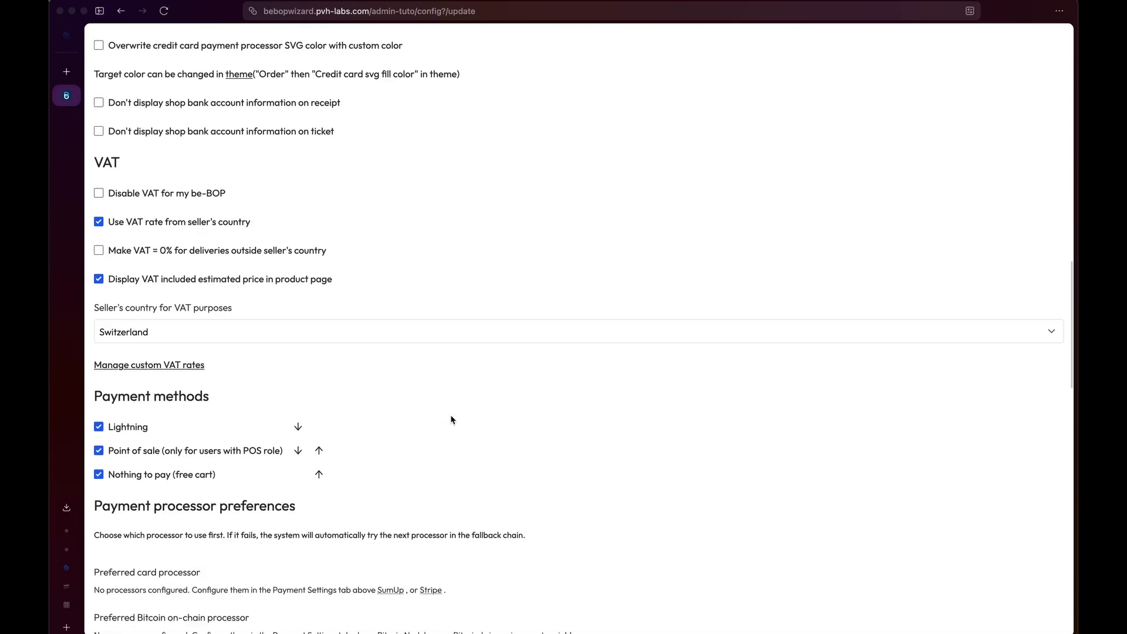
pyautogui.click(160, 362)
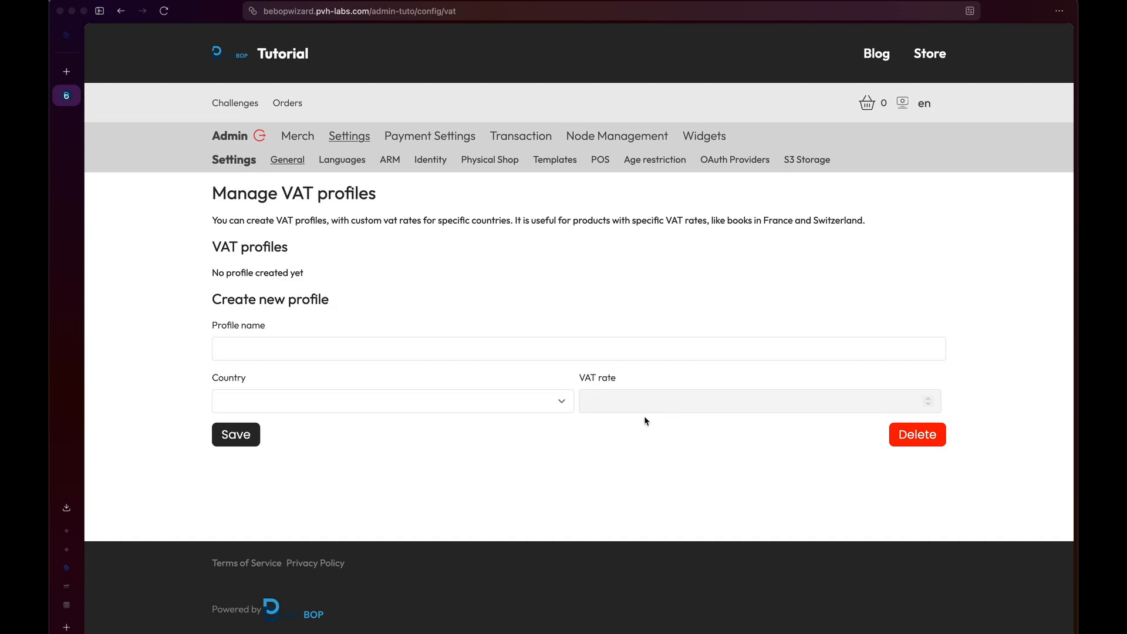
# Create a VAT profile named 'Exempted' for Switzerland with a 0 VAT rate.
pyautogui.click(509, 357)
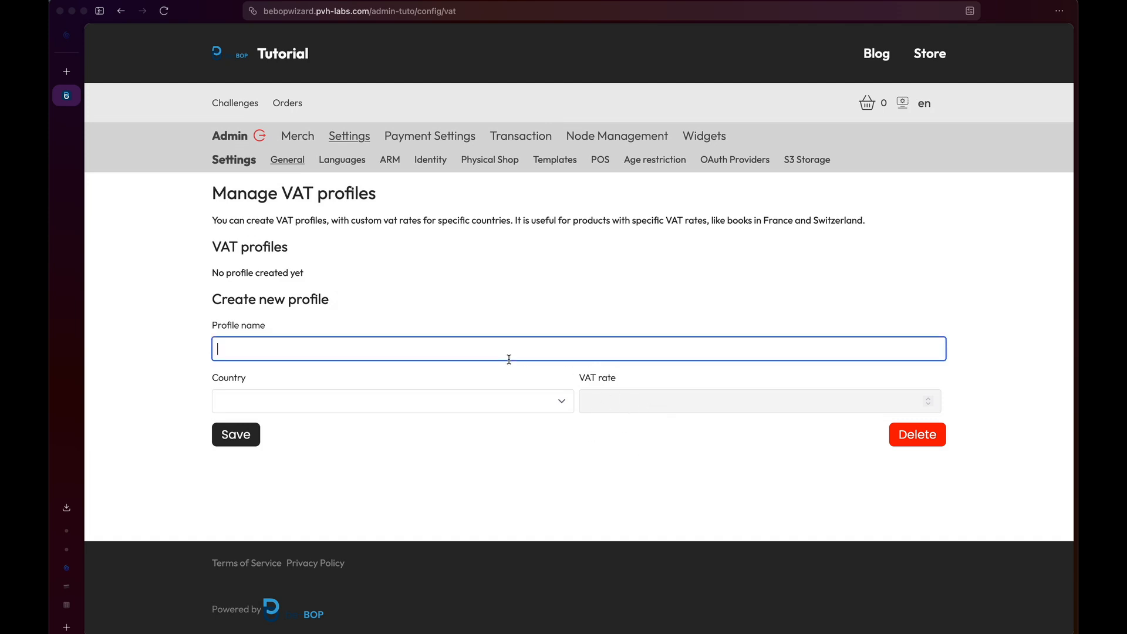
pyautogui.write('E')
pyautogui.write('xempted')
pyautogui.click(455, 399)
pyautogui.scroll(-20, 454, 399)
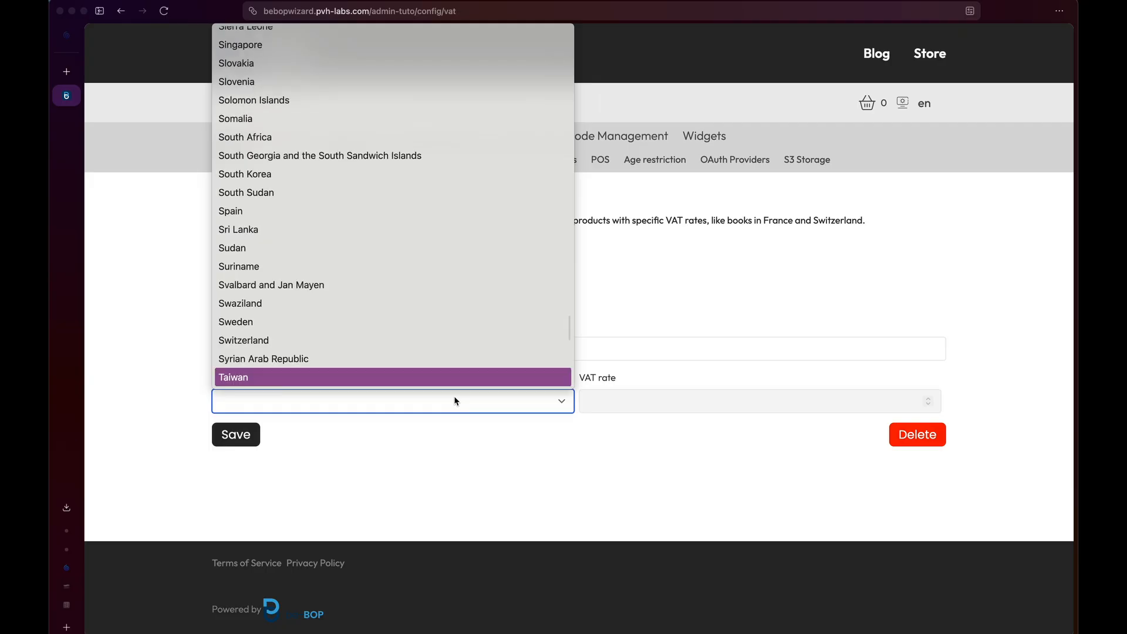
pyautogui.click(394, 339)
pyautogui.click(673, 404)
pyautogui.write('0')
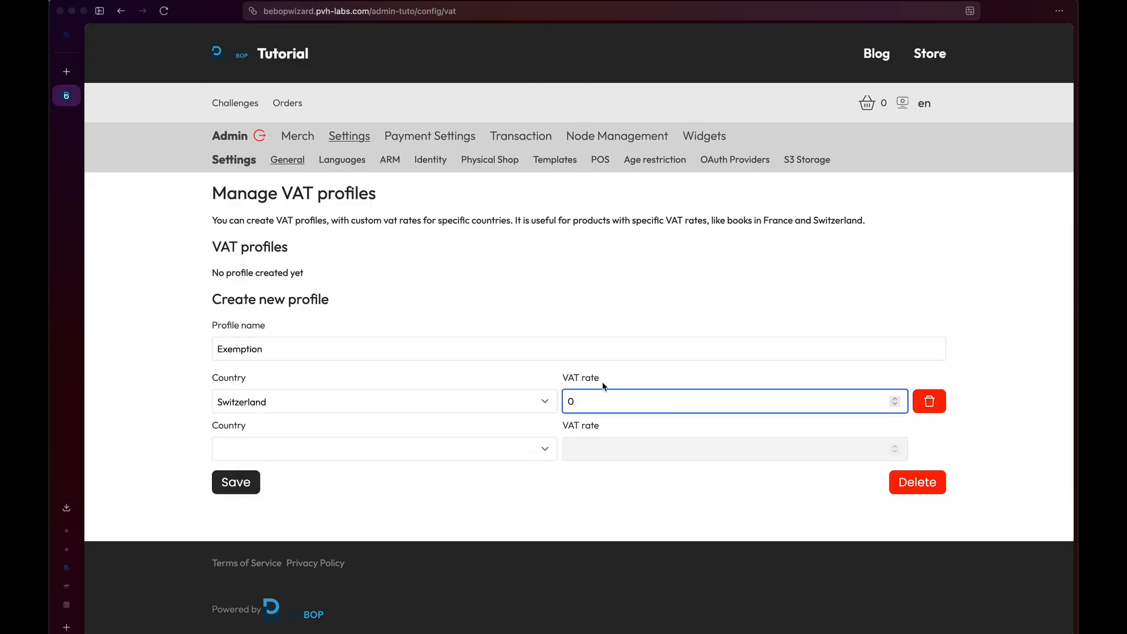
pyautogui.click(234, 488)
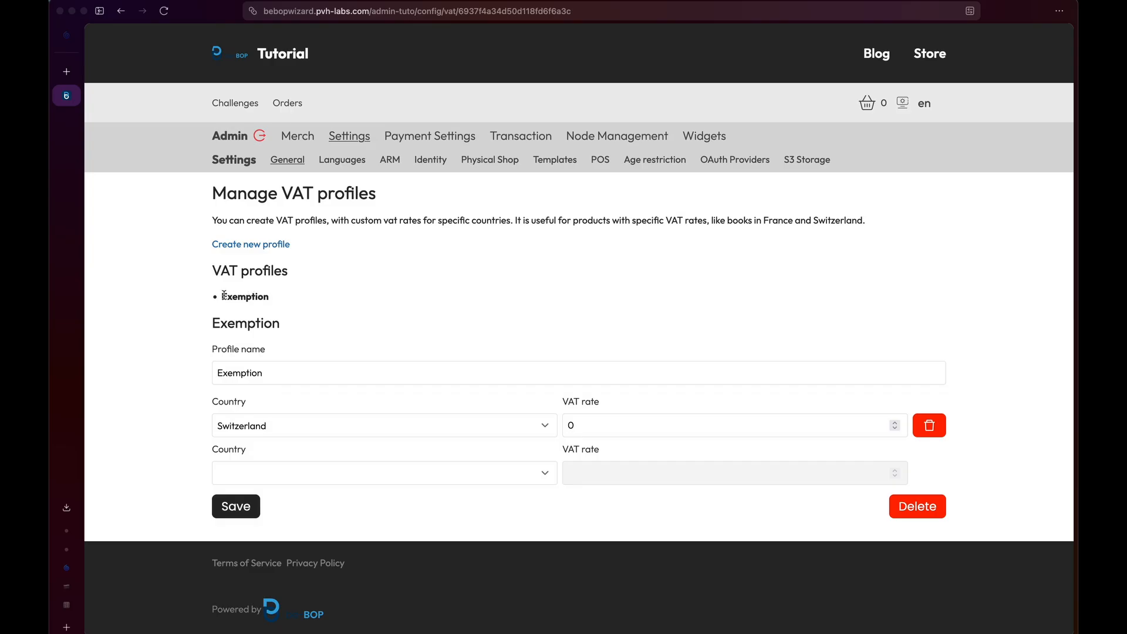
# Return to a blank VAT profile form and open the Languages settings.
pyautogui.moveTo(224, 295); pyautogui.dragTo(263, 299)
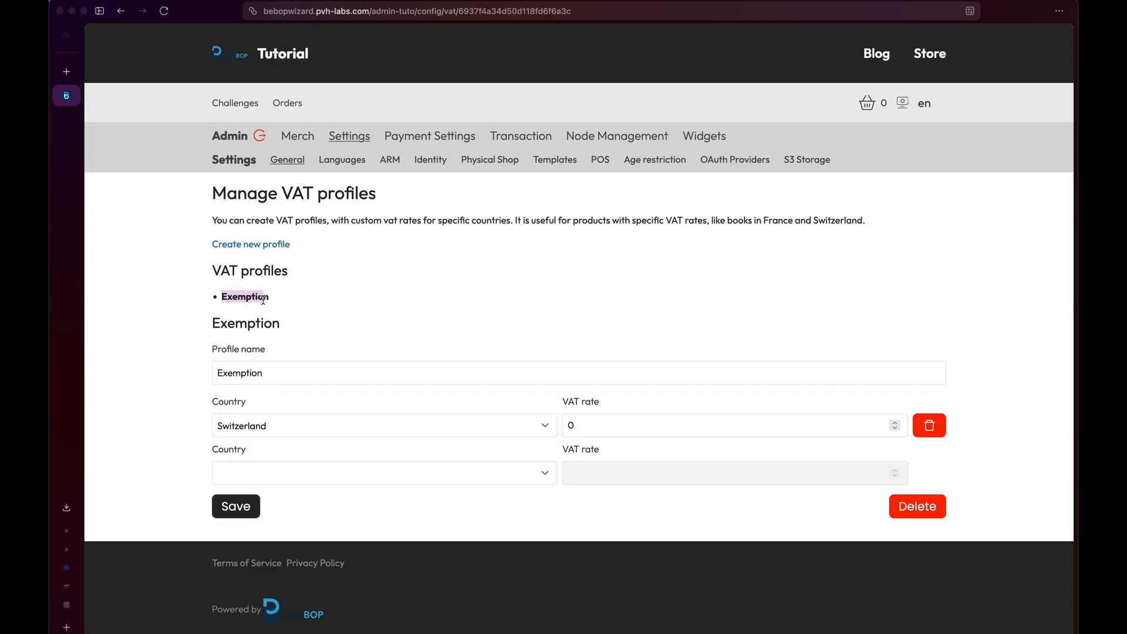
pyautogui.click(278, 245)
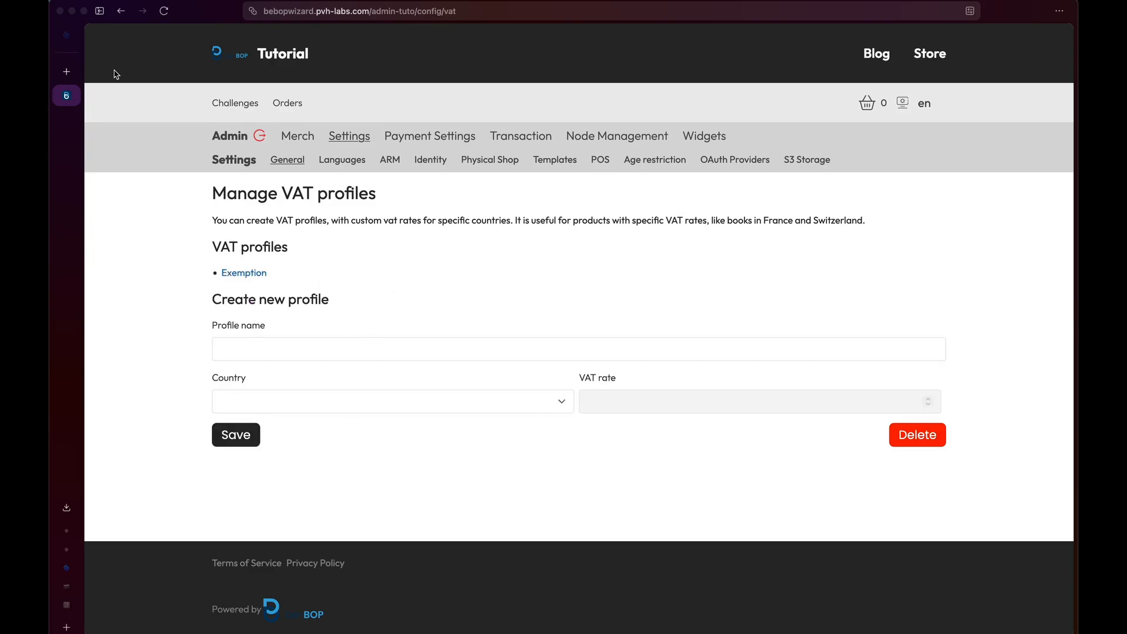
pyautogui.click(340, 165)
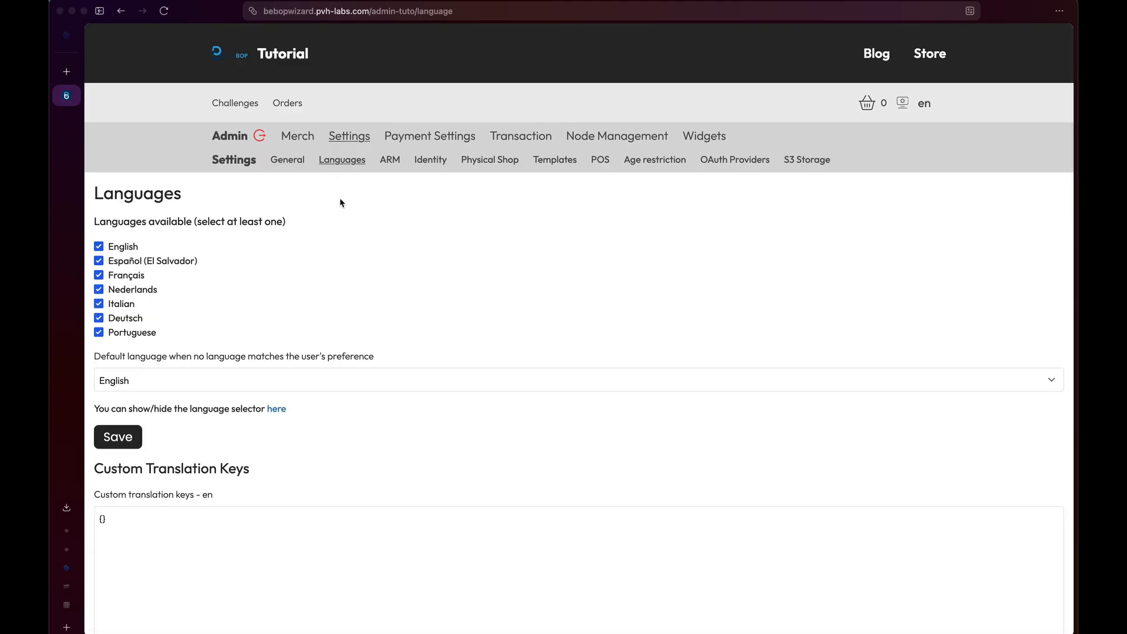
# Uncheck Portuguese, Deutsch, Italian, Nederlands and Español (El Salvador), set Français as default, and save.
pyautogui.click(122, 332)
pyautogui.click(122, 317)
pyautogui.click(122, 303)
pyautogui.click(121, 289)
pyautogui.click(127, 262)
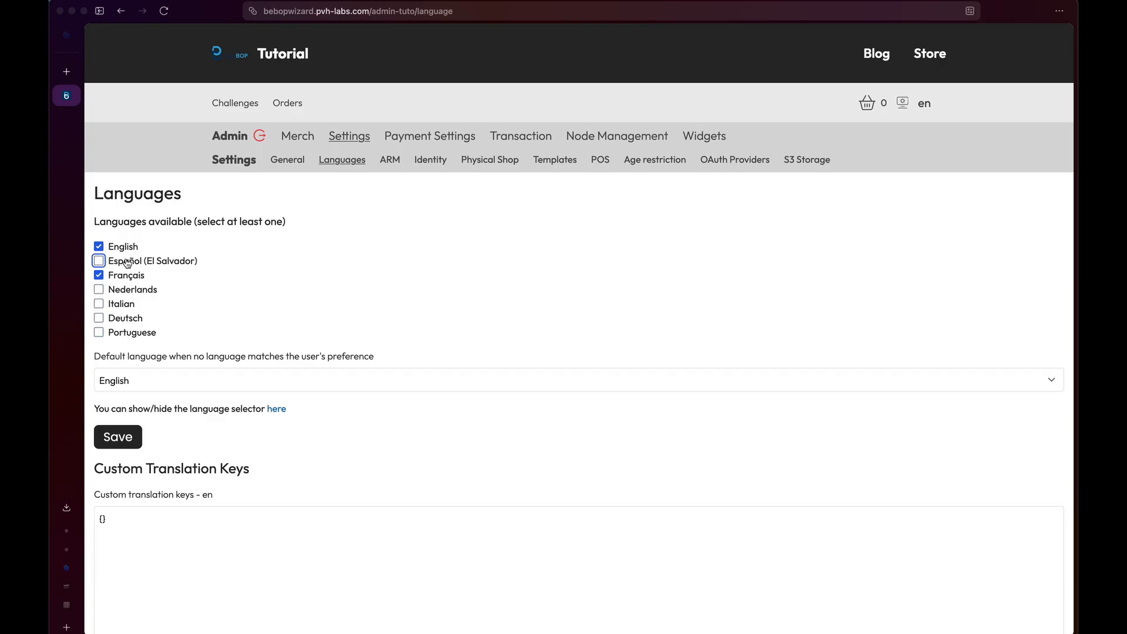
pyautogui.click(156, 379)
pyautogui.click(156, 395)
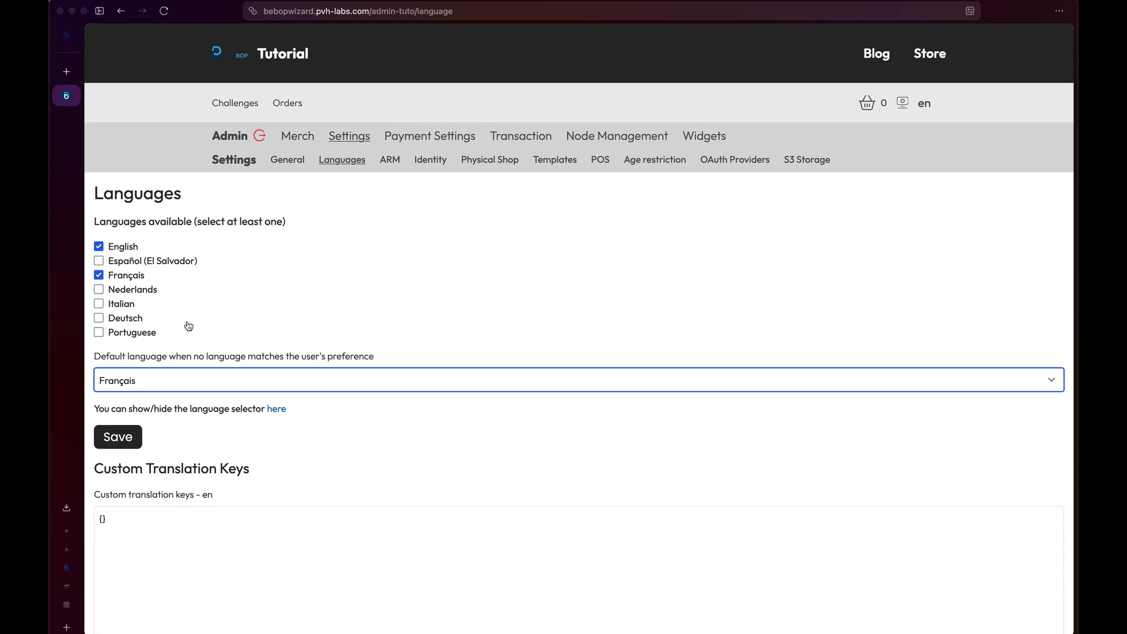
pyautogui.click(128, 441)
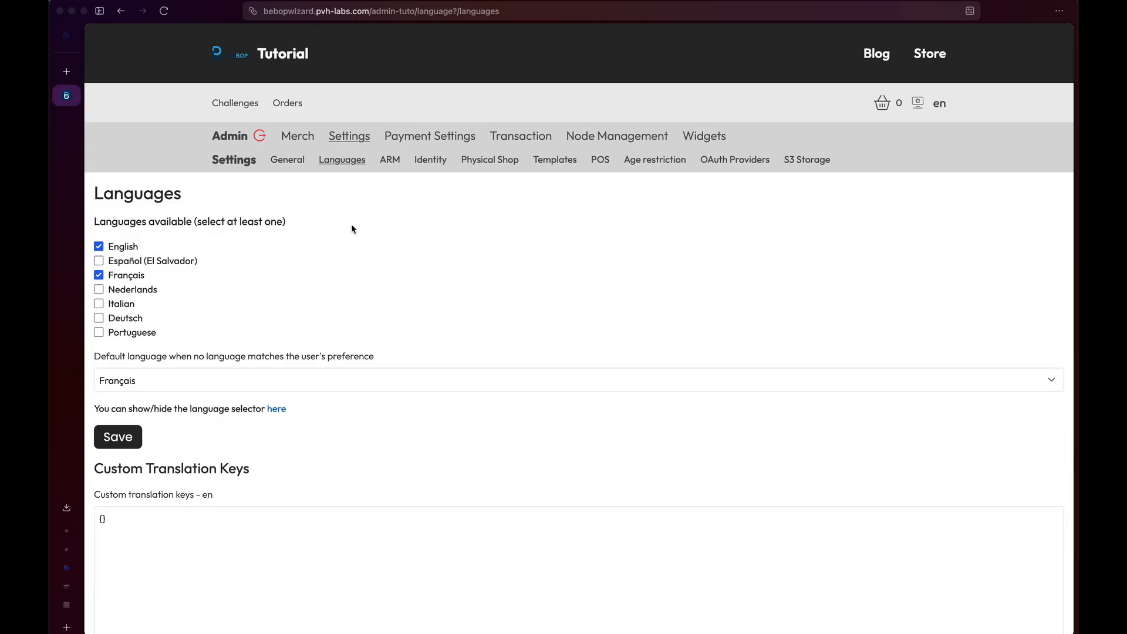
# Check the site language switcher, then start editing the English custom translation keys.
pyautogui.click(939, 103)
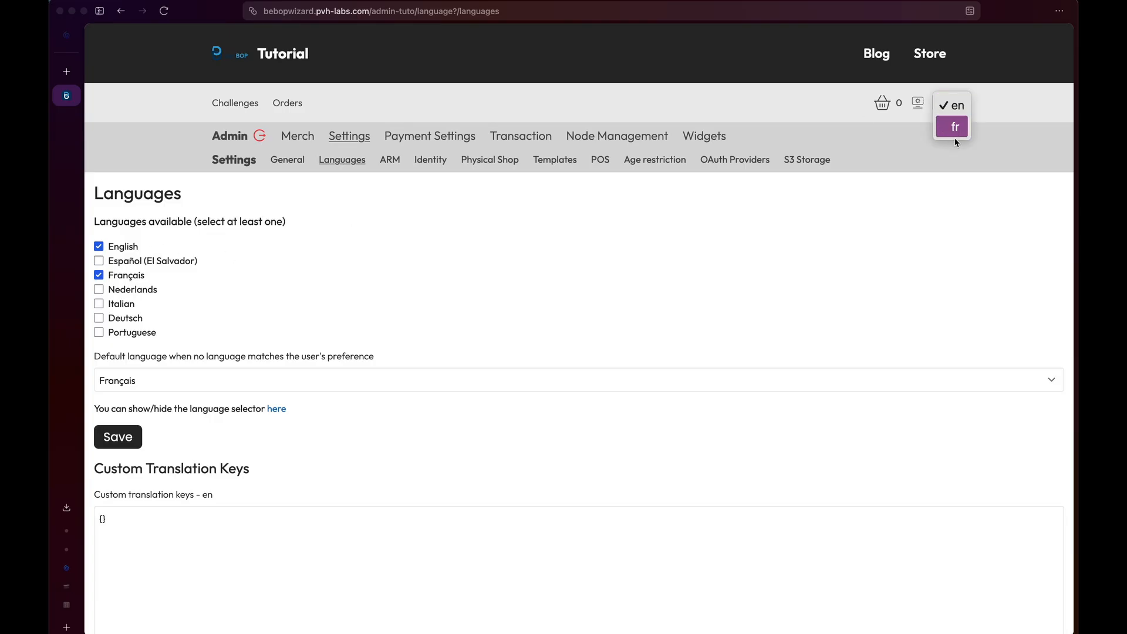
pyautogui.click(842, 335)
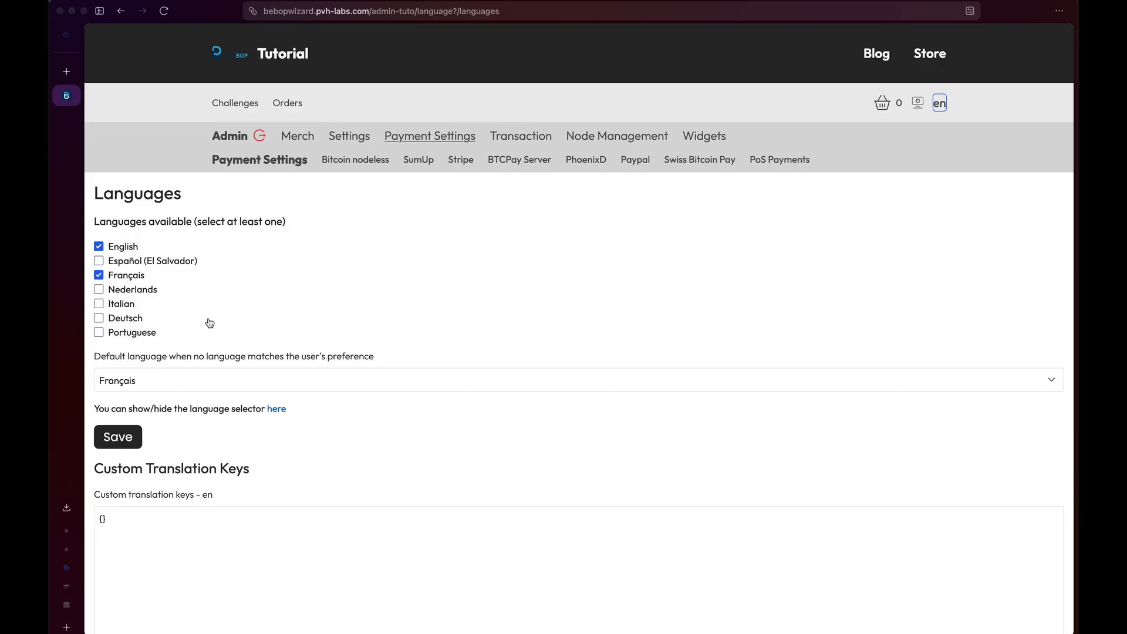
pyautogui.scroll(-1, 204, 336)
pyautogui.scroll(-5, 192, 364)
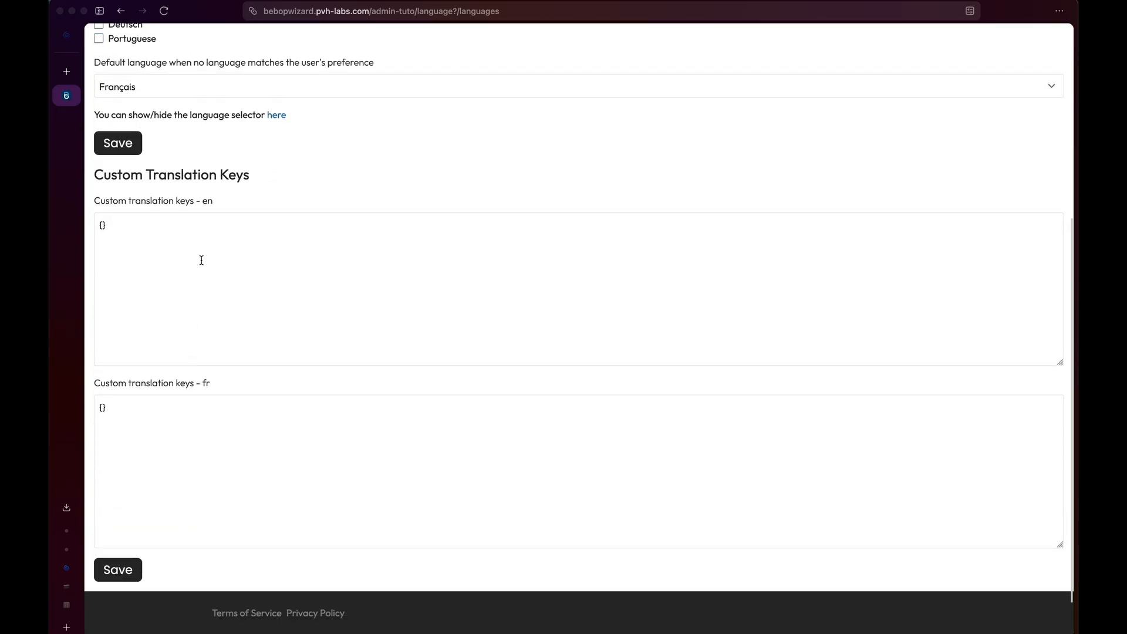
pyautogui.click(134, 237)
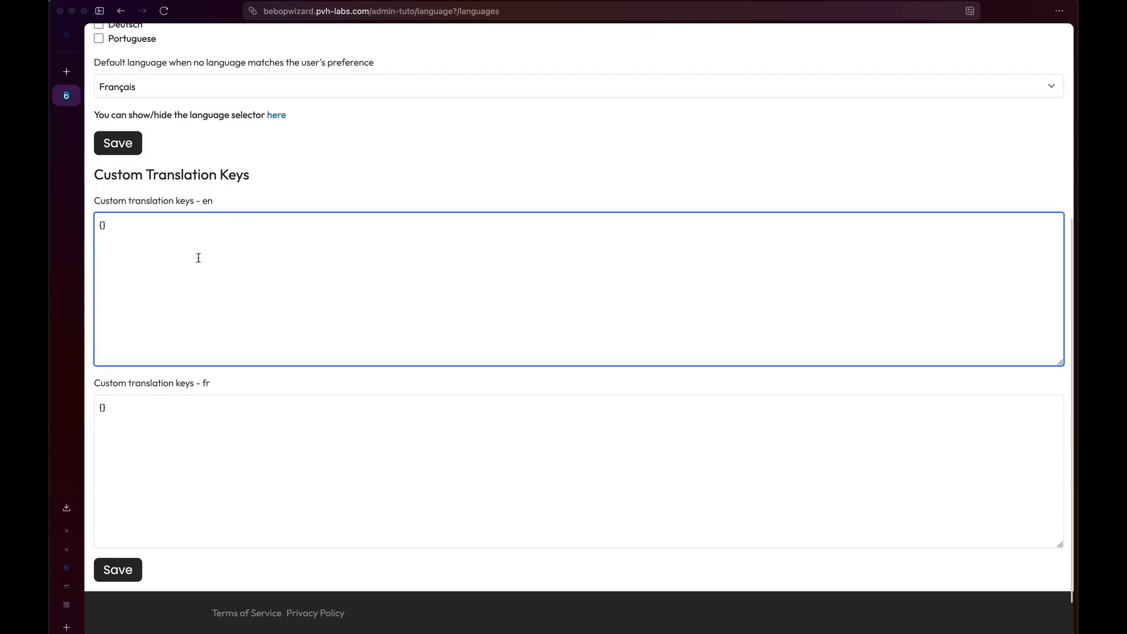
pyautogui.scroll(5, 199, 281)
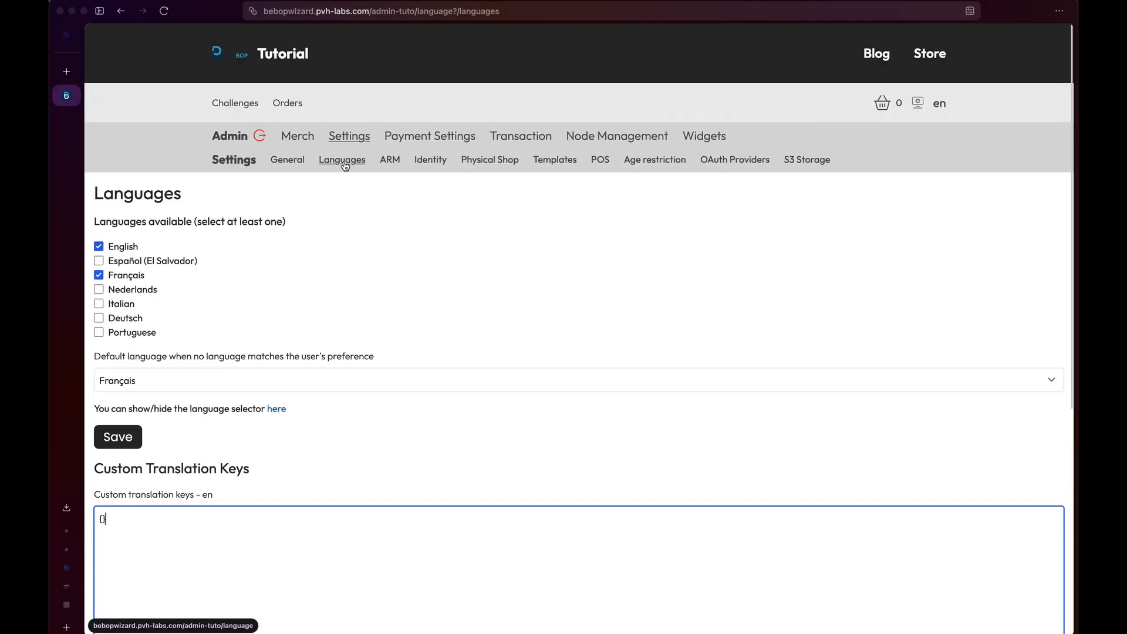
# On the Access Rights Management page, give the admin user the alias tuto.
pyautogui.click(390, 159)
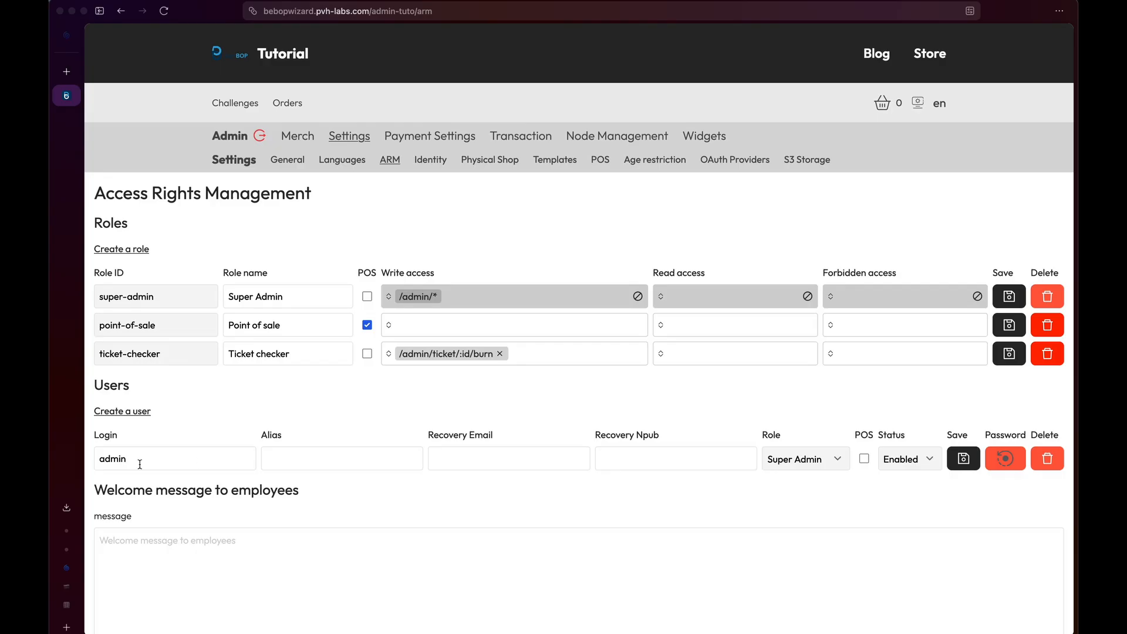
pyautogui.moveTo(100, 458); pyautogui.dragTo(124, 458)
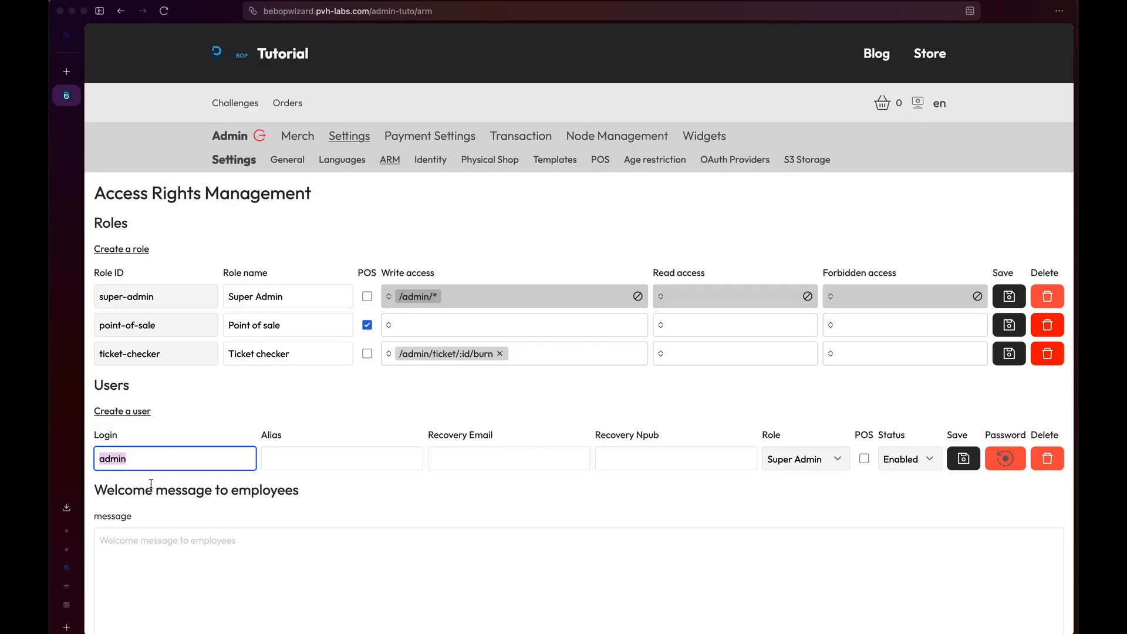
pyautogui.click(267, 456)
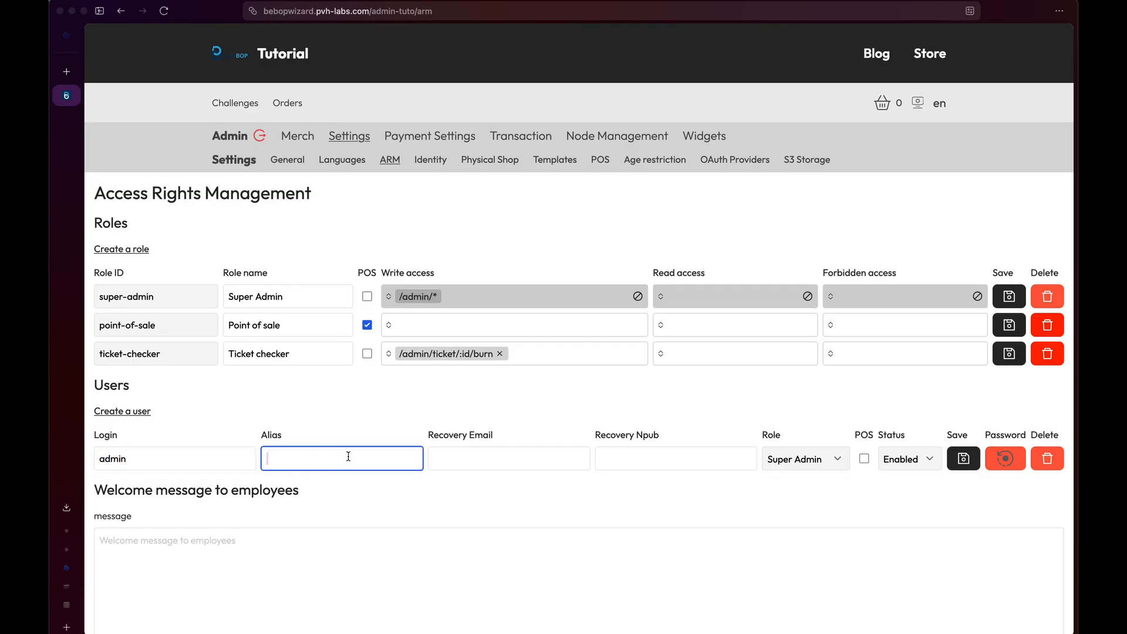
pyautogui.write('tuto')
pyautogui.moveTo(265, 457); pyautogui.dragTo(234, 451)
pyautogui.doubleClick(290, 453)
pyautogui.click(288, 453)
# Enter the admin's recovery e-mail address and save the user.
pyautogui.click(486, 450)
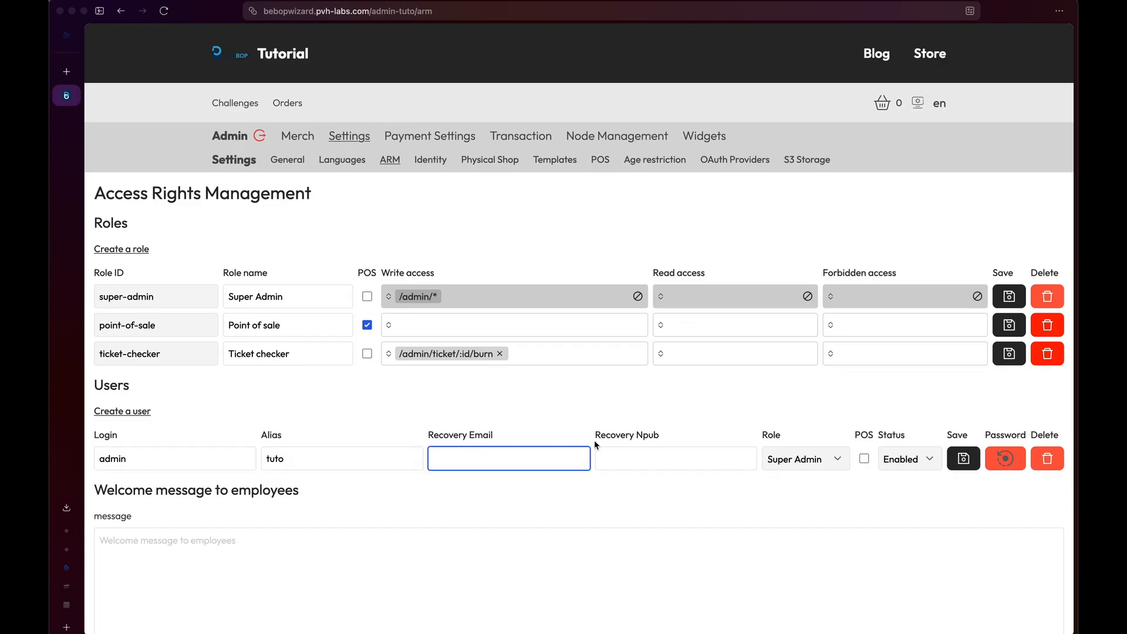
pyautogui.click(637, 450)
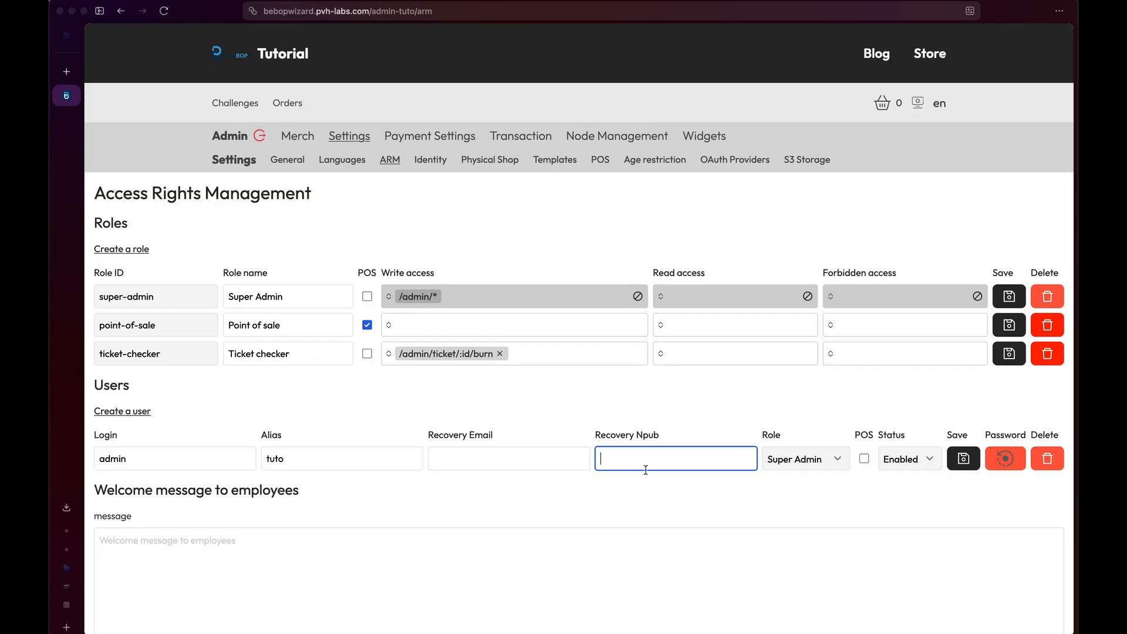
pyautogui.click(532, 466)
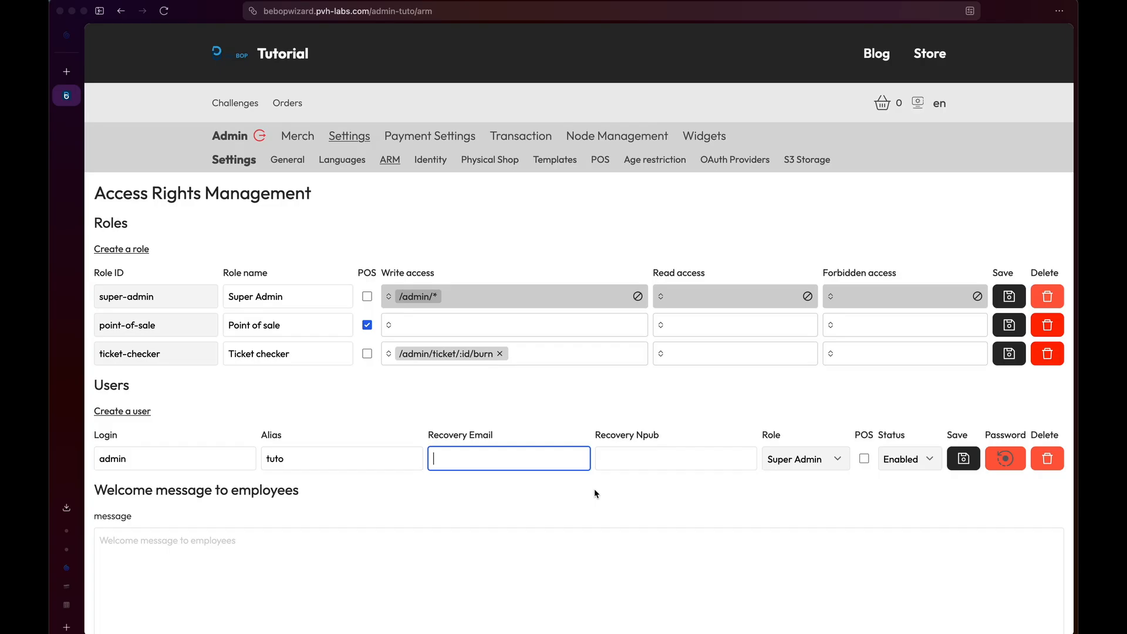
pyautogui.press('Tab')
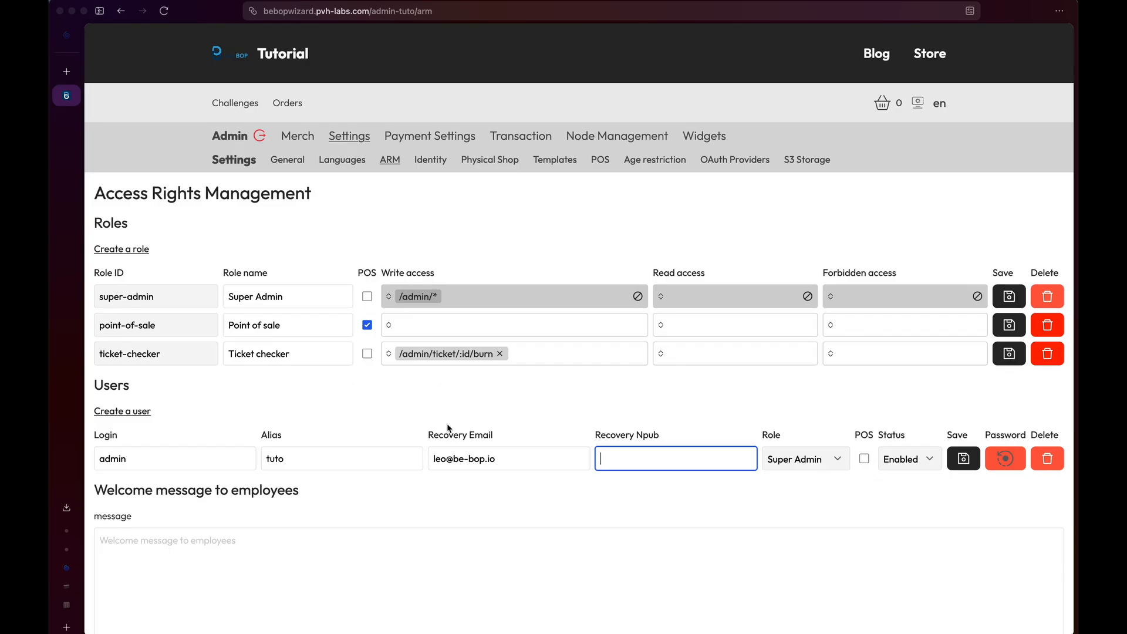
pyautogui.click(955, 456)
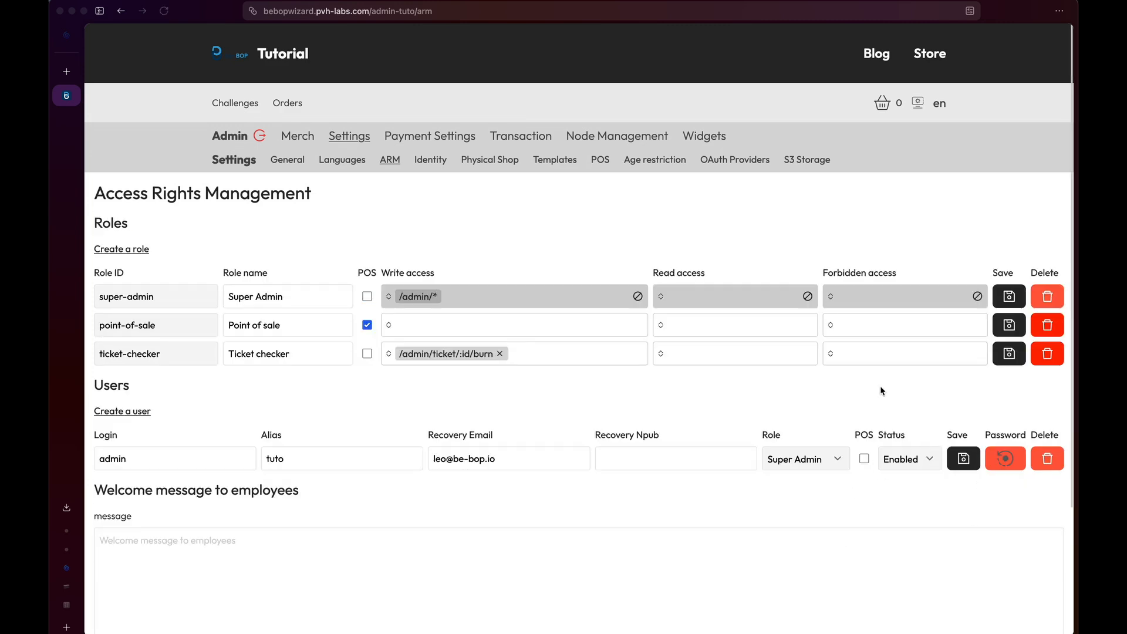
# Start a new admin role with ID tech, name Tech, and read/write access to /admin/*.
pyautogui.click(141, 251)
pyautogui.click(154, 242)
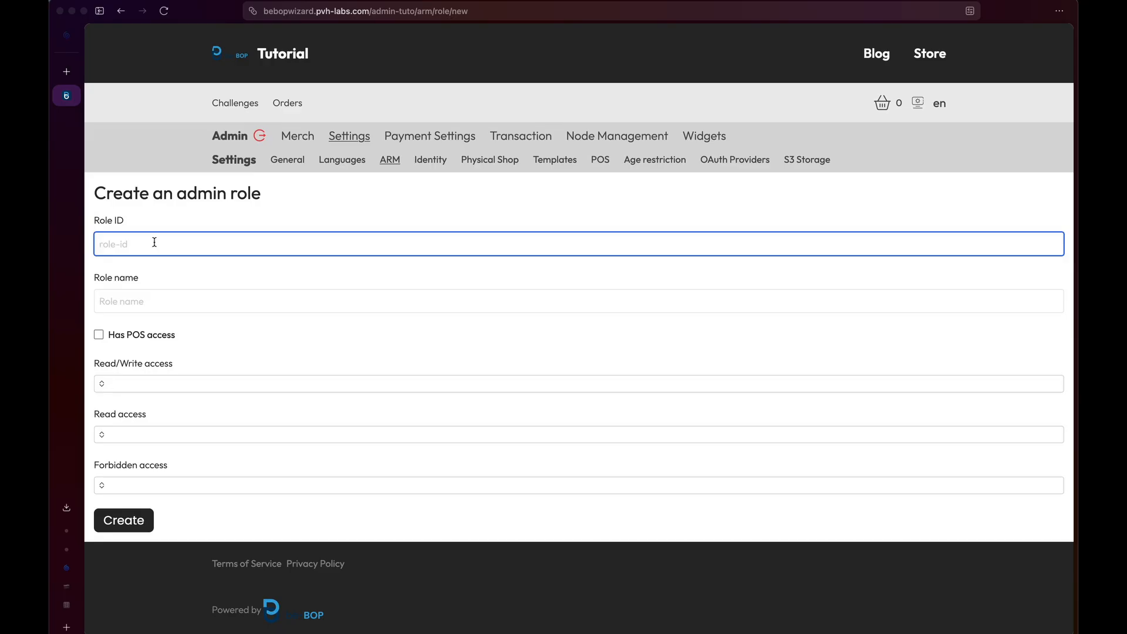
pyautogui.write('tech')
pyautogui.click(159, 302)
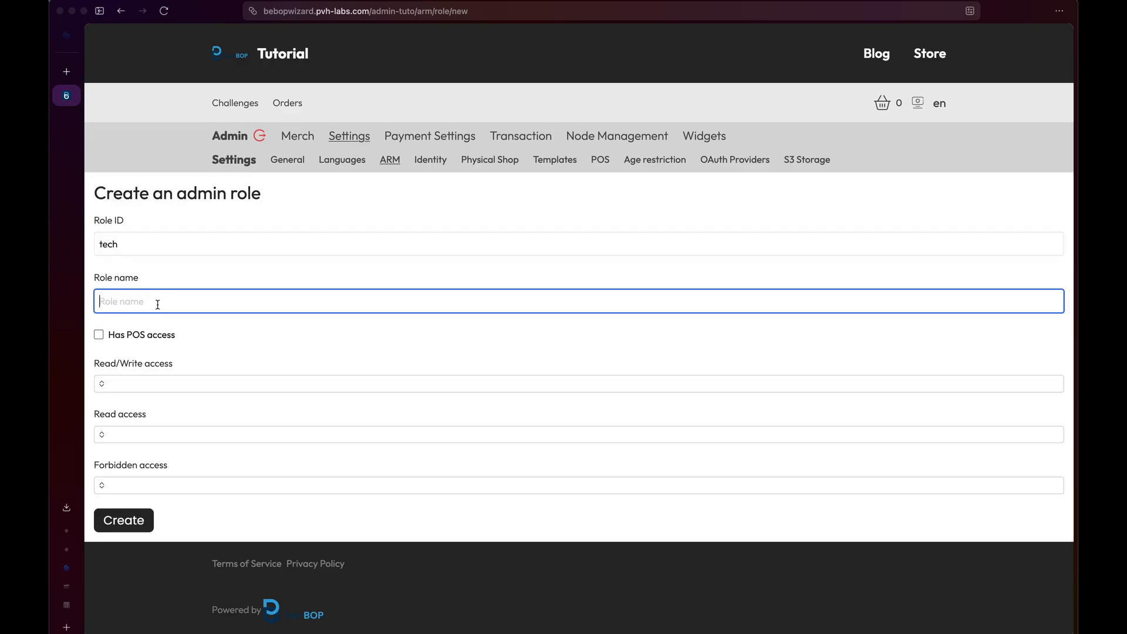
pyautogui.write('Tech')
pyautogui.click(164, 376)
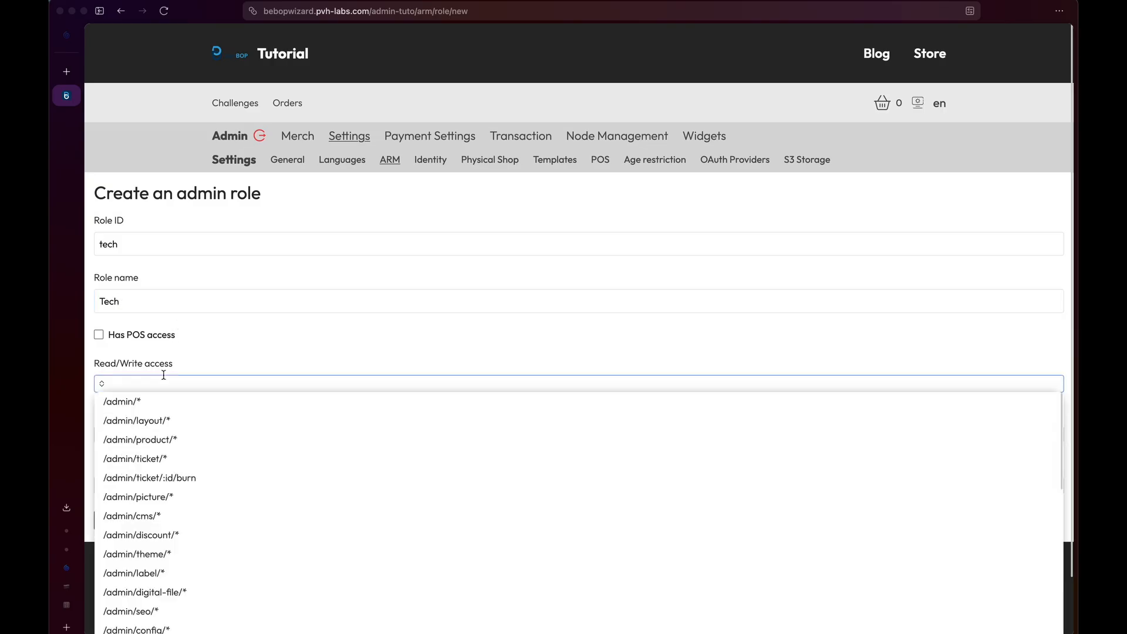
pyautogui.click(161, 404)
pyautogui.click(246, 347)
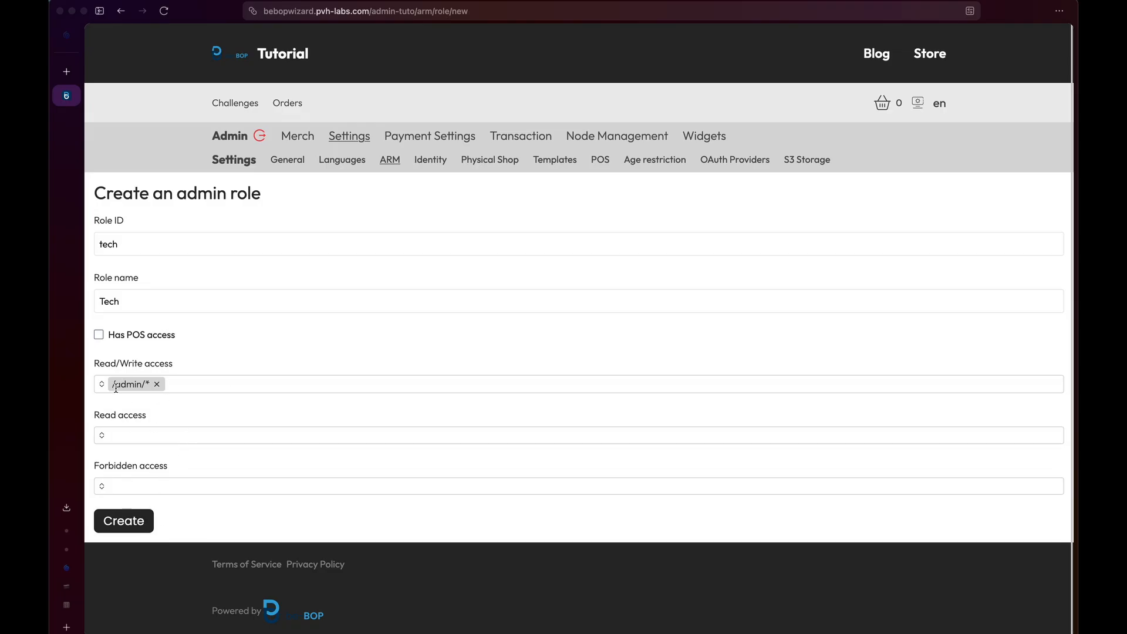
# Remove /admin/product/* from forbidden access and create the tech role.
pyautogui.click(164, 485)
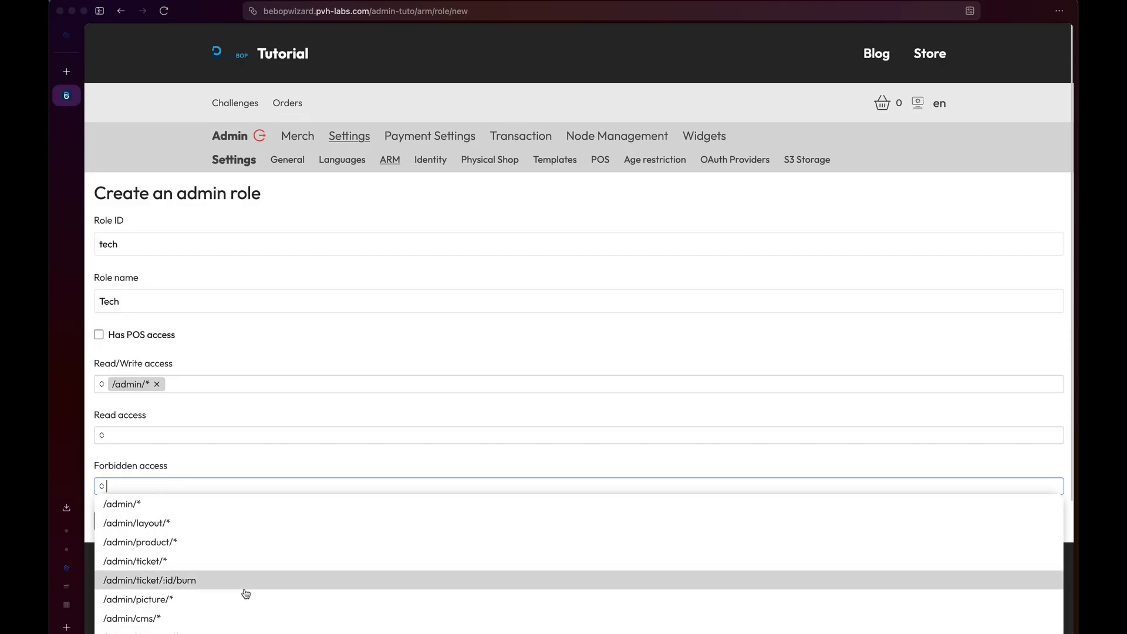
pyautogui.scroll(-2, 245, 593)
pyautogui.scroll(-2, 245, 593)
pyautogui.scroll(3, 245, 593)
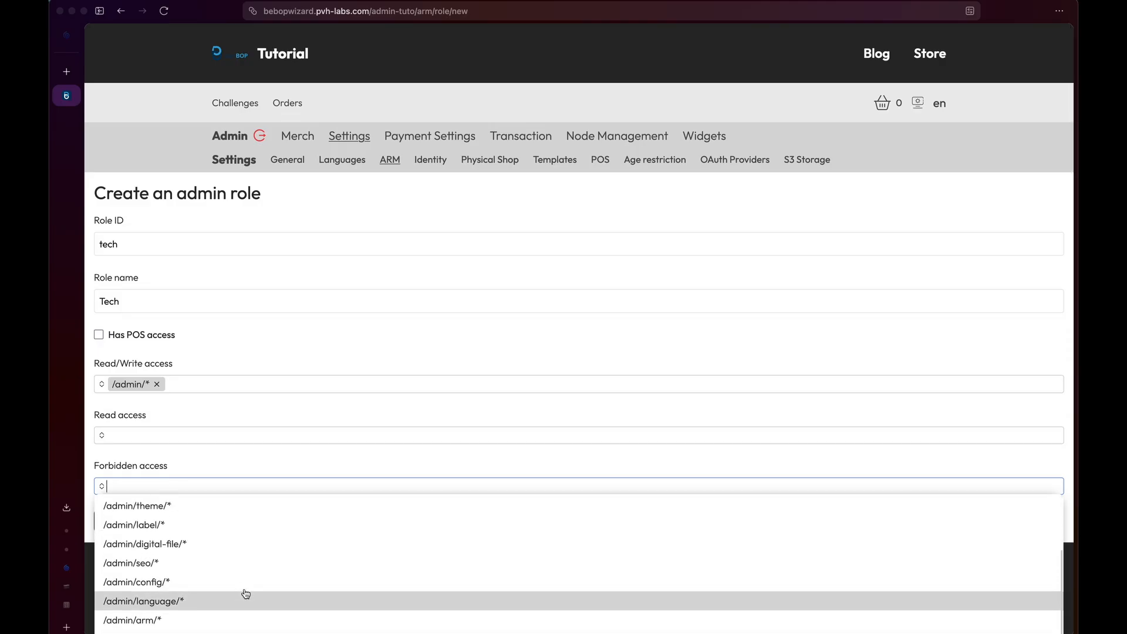
pyautogui.scroll(3, 201, 525)
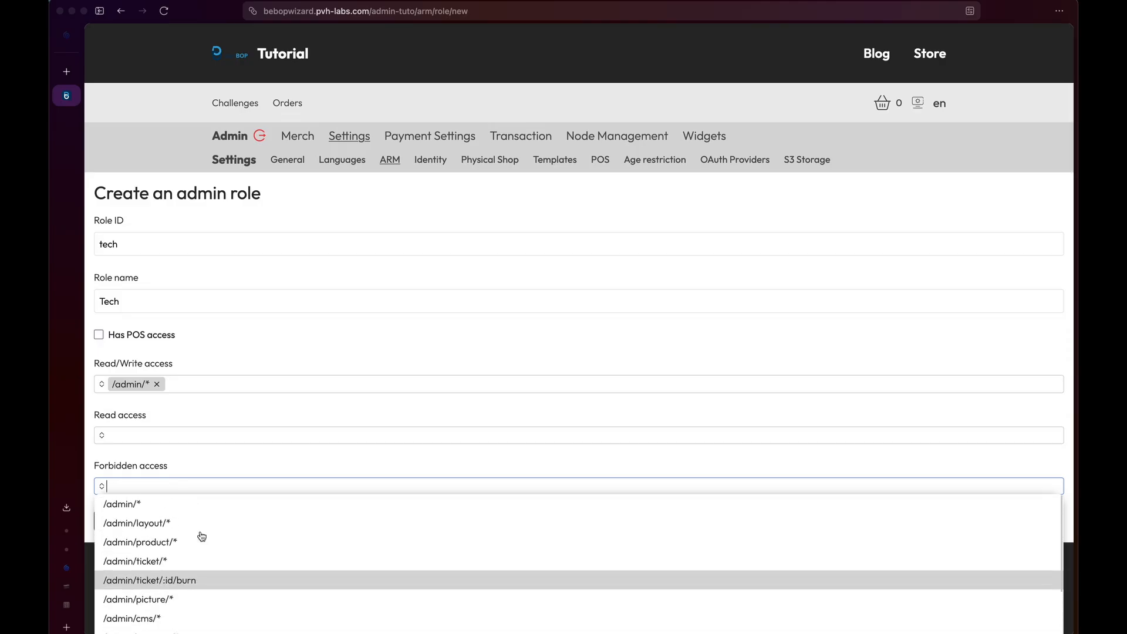
pyautogui.click(199, 541)
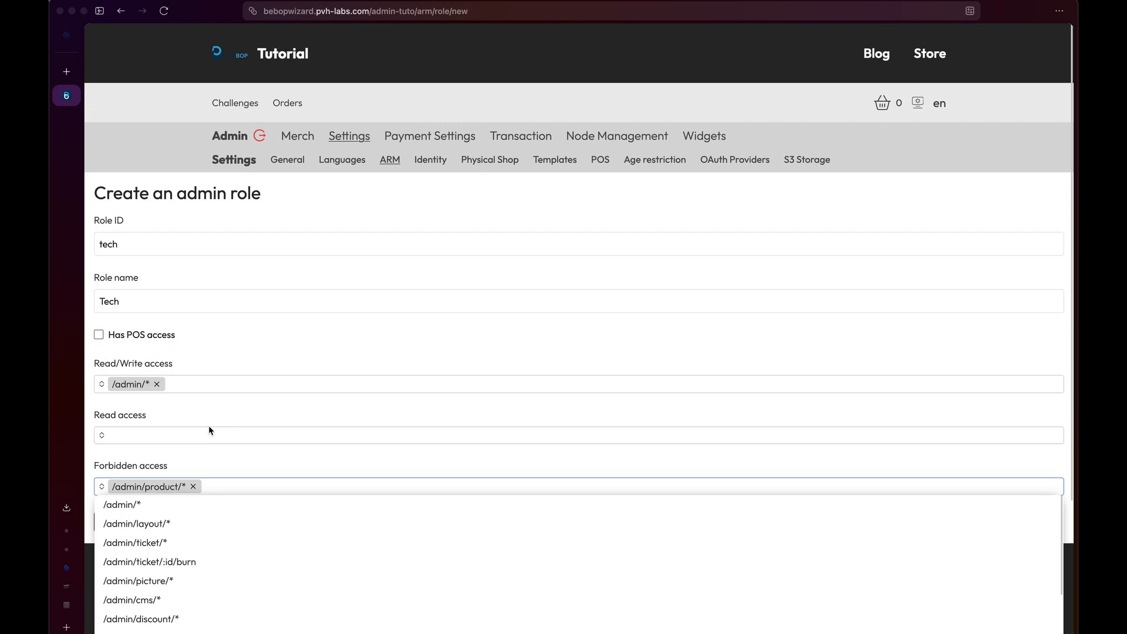
pyautogui.click(265, 465)
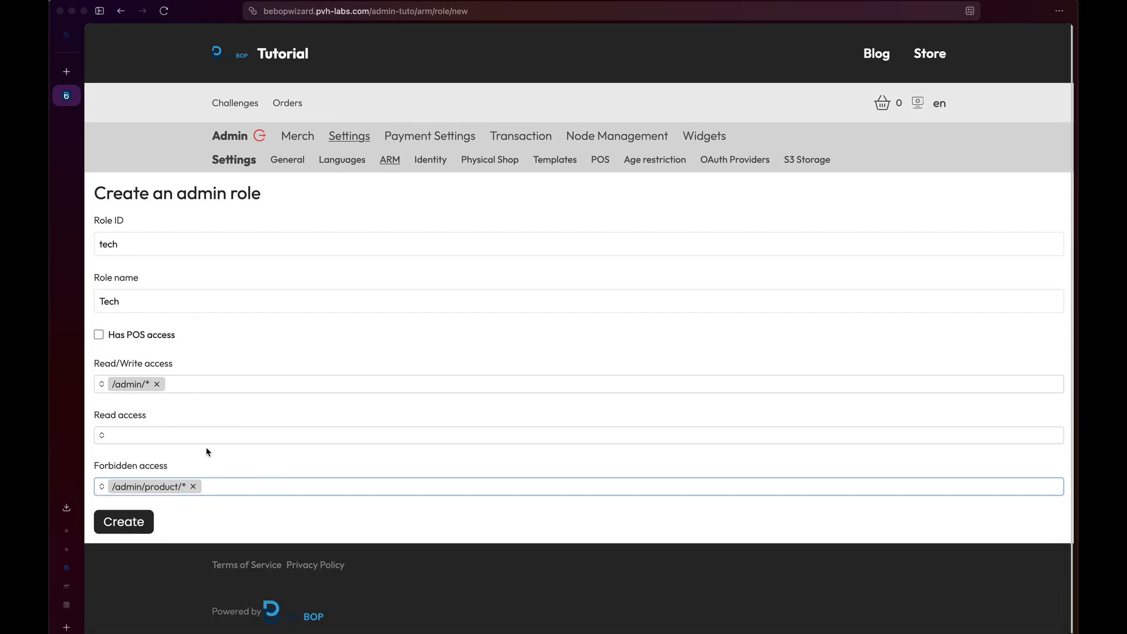
pyautogui.click(157, 435)
pyautogui.click(187, 421)
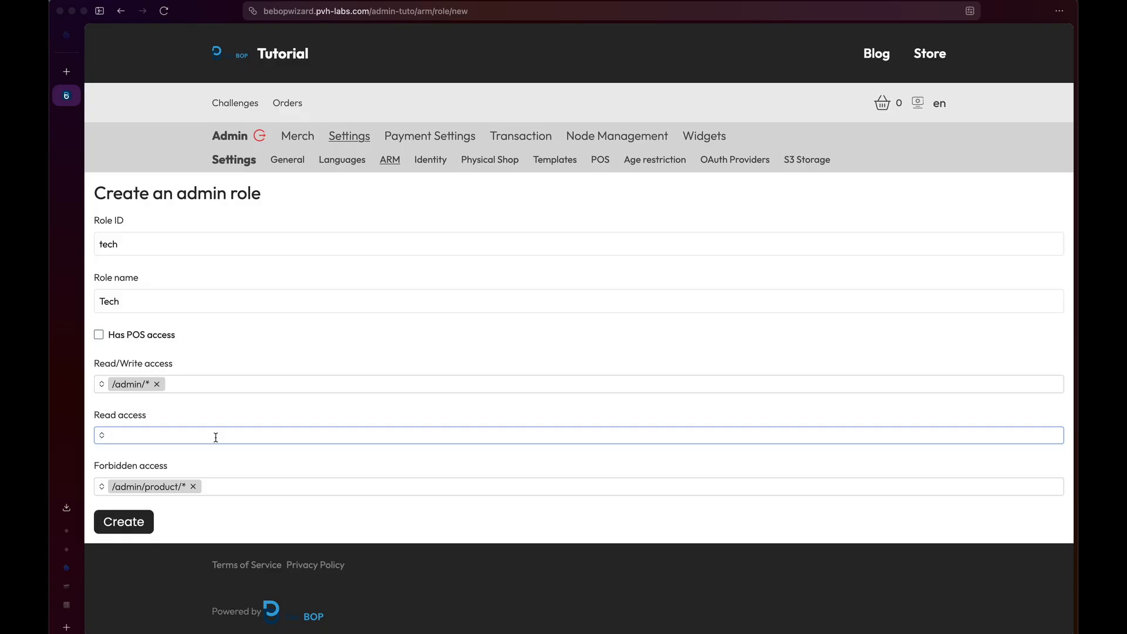
pyautogui.click(193, 486)
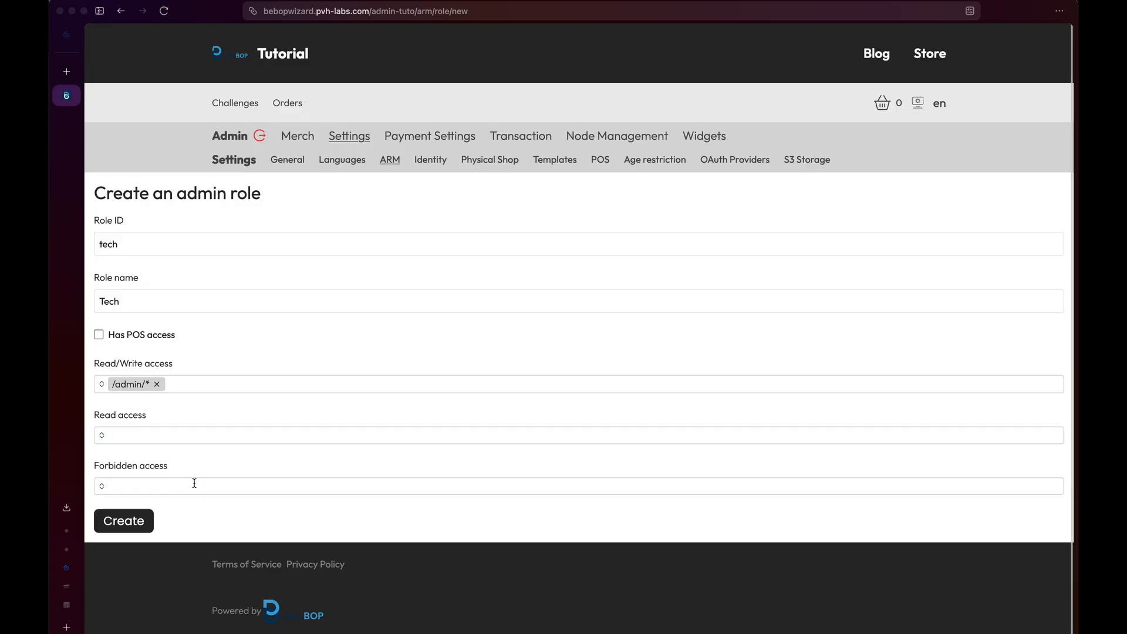
pyautogui.click(135, 524)
pyautogui.scroll(-1, 234, 500)
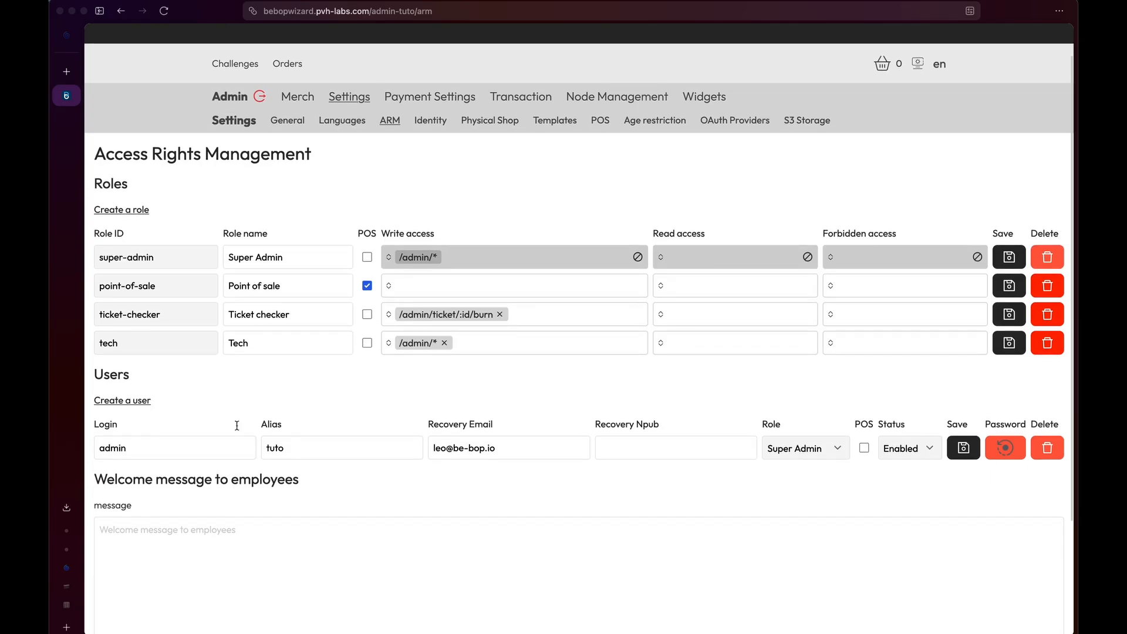
# Start a new user with the Tech role, a login name and alias tech-1.
pyautogui.click(131, 403)
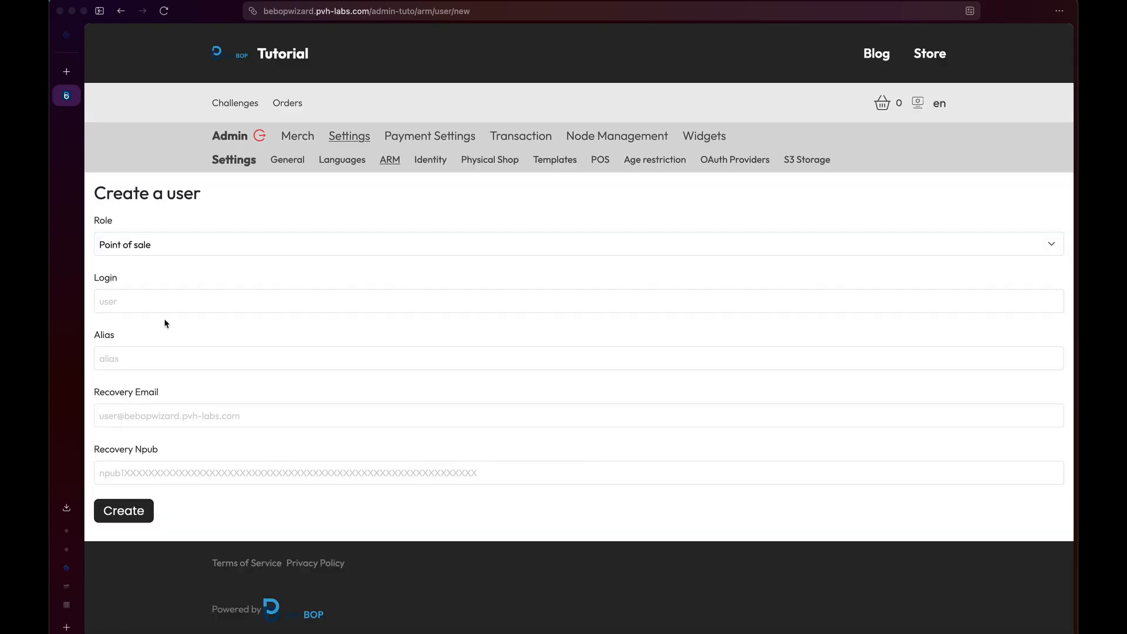
pyautogui.click(171, 246)
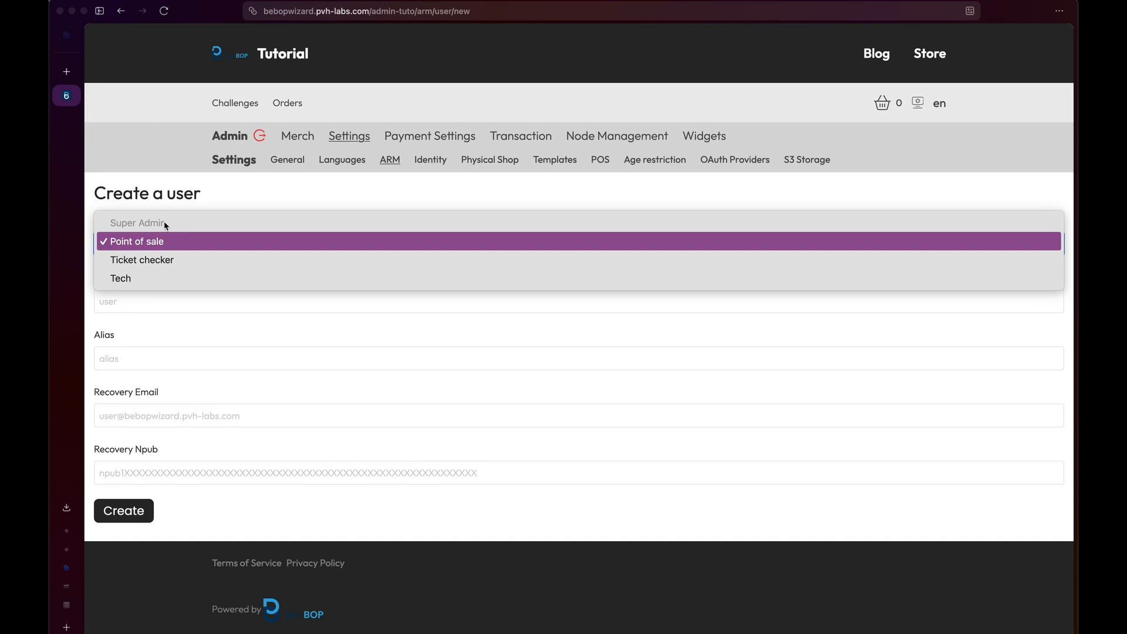
pyautogui.click(168, 278)
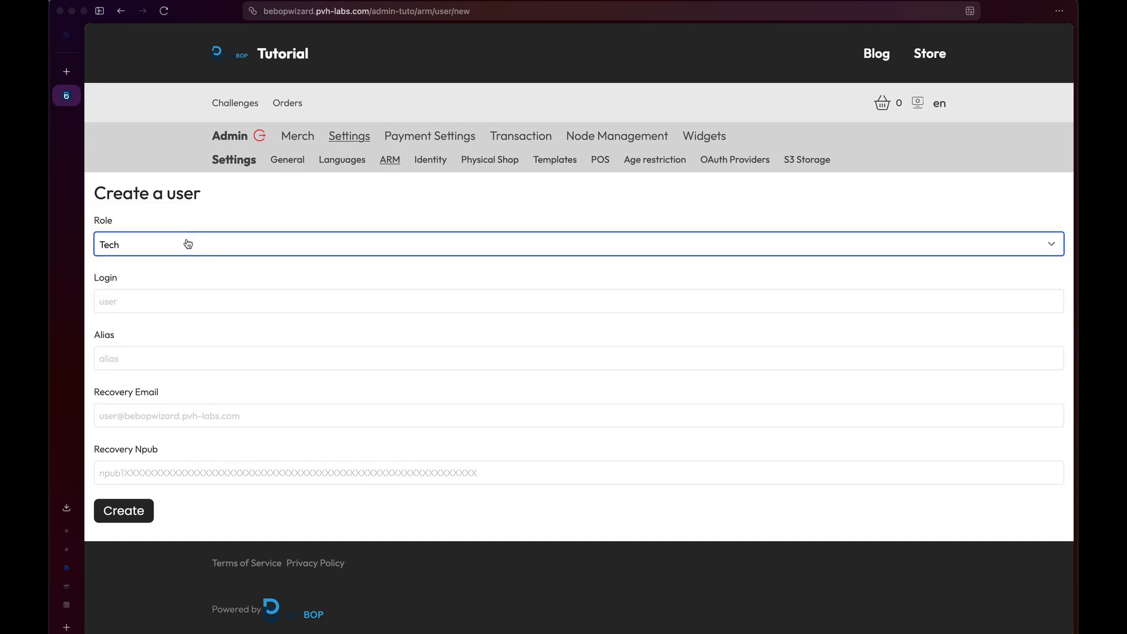
pyautogui.click(191, 301)
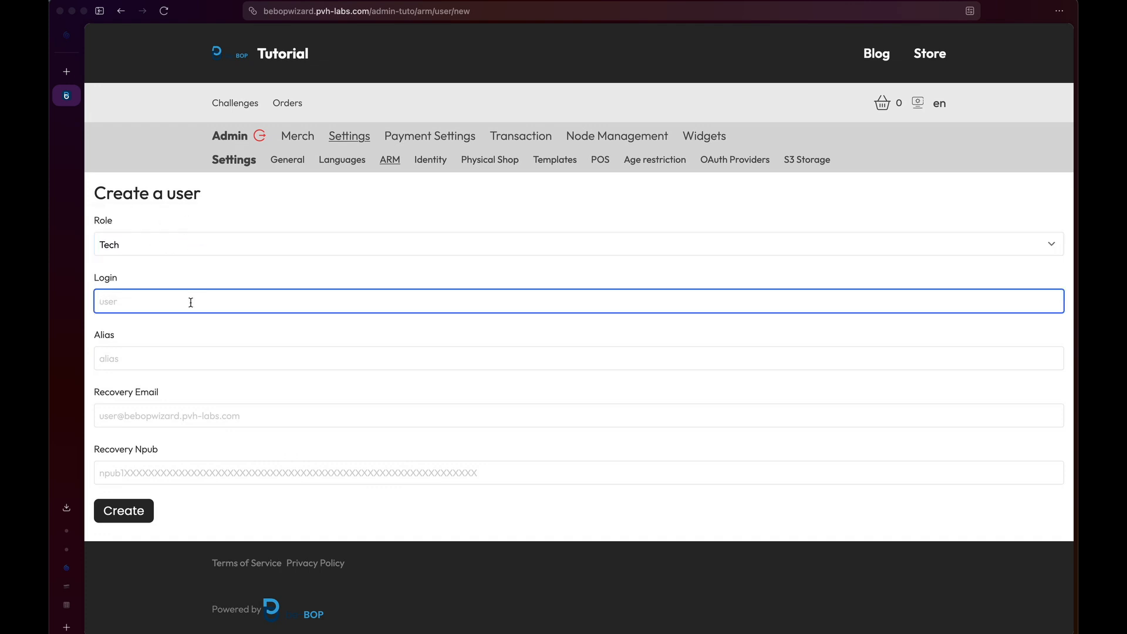
pyautogui.write('Leo')
pyautogui.click(191, 379)
pyautogui.click(173, 367)
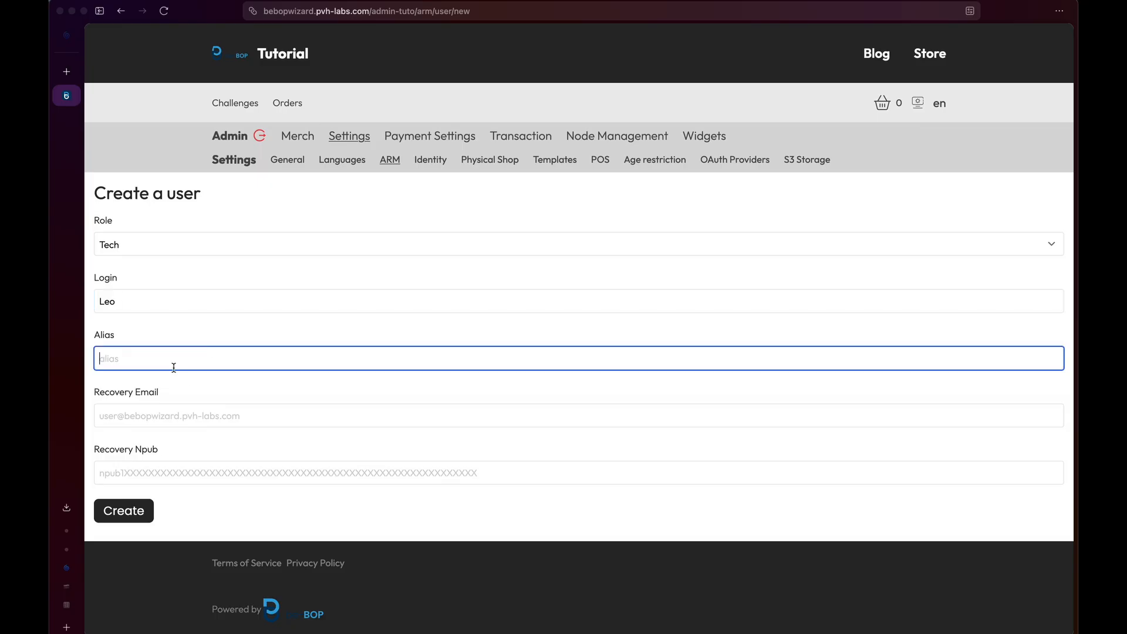
pyautogui.write('tech-1')
# Go through the recovery fields and submit the new Tech user.
pyautogui.click(172, 417)
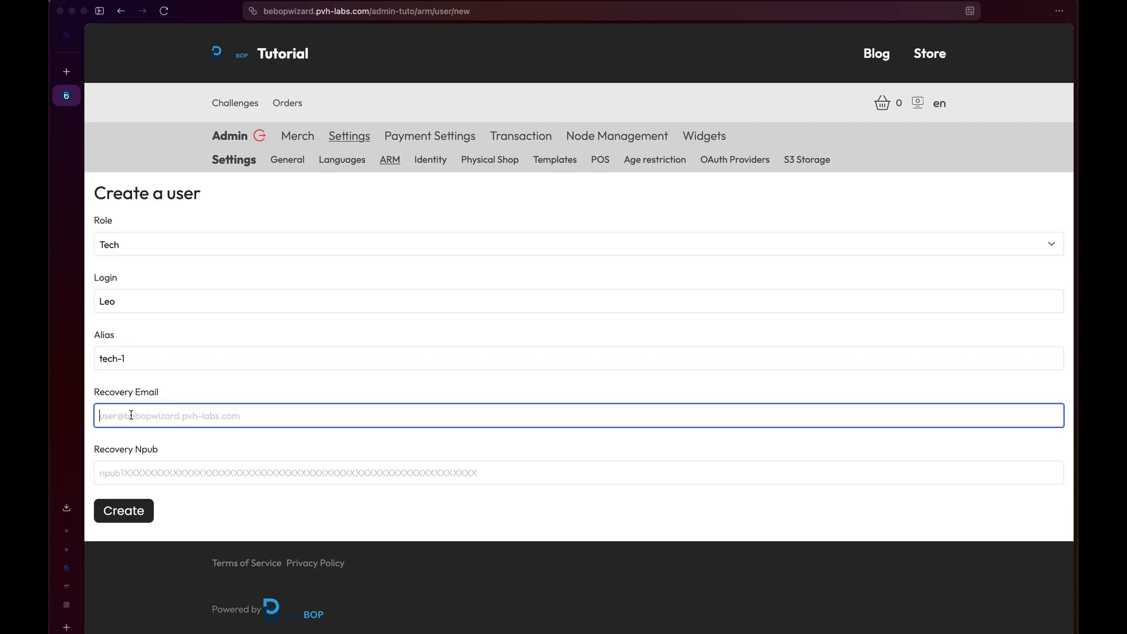
pyautogui.click(165, 471)
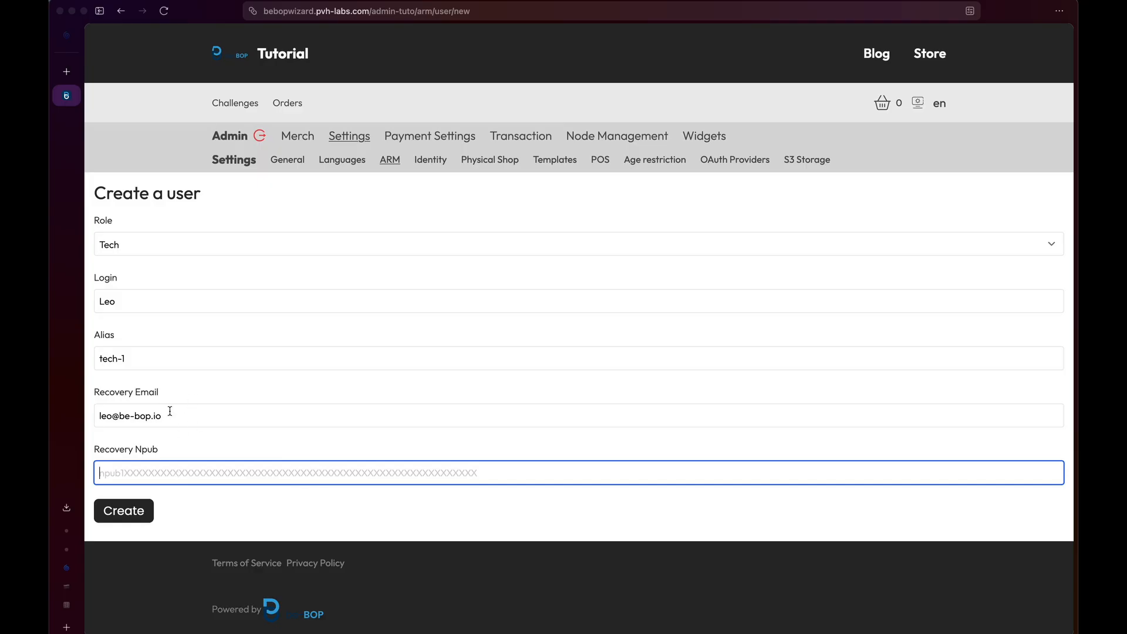
pyautogui.click(142, 511)
pyautogui.scroll(-2, 357, 372)
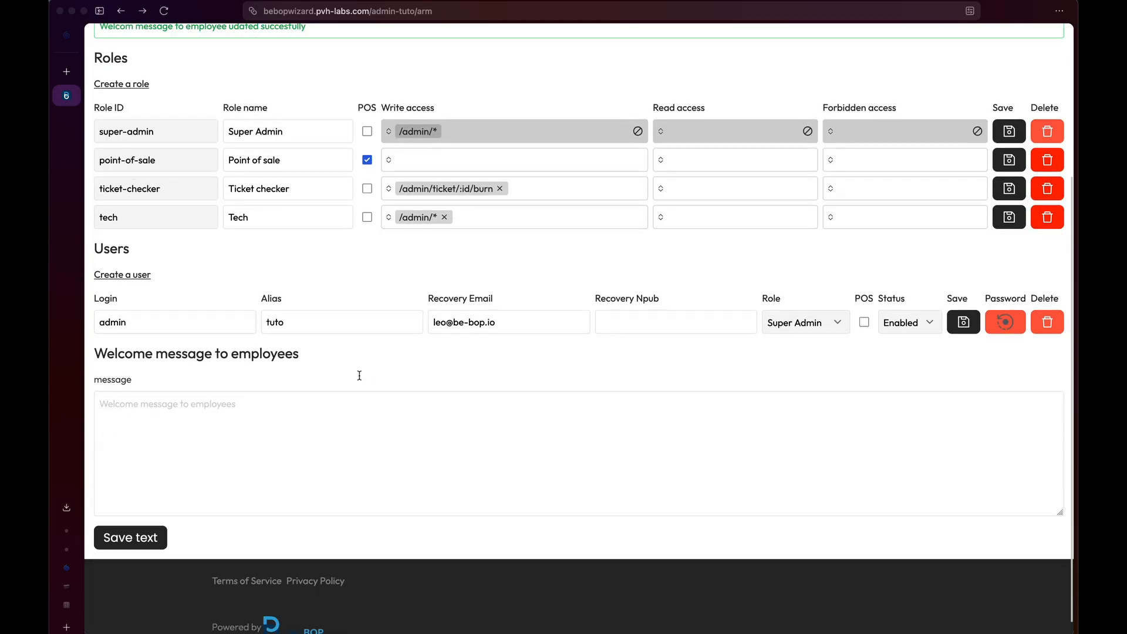
pyautogui.click(239, 405)
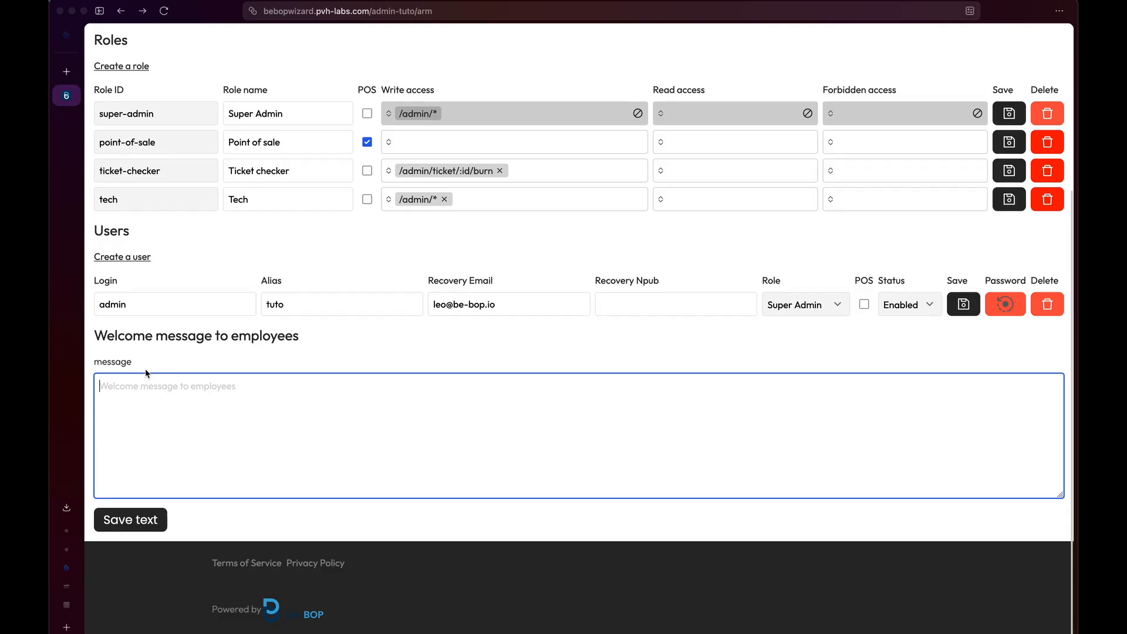
pyautogui.scroll(4, 180, 424)
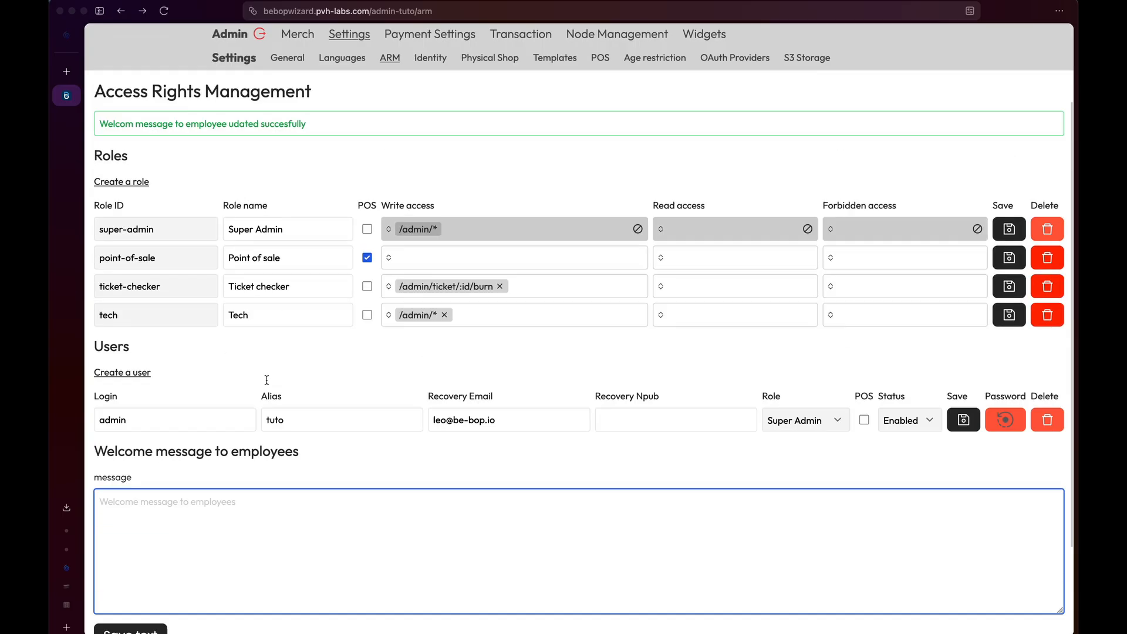
# In Identity settings, enter business name Tutorial Corp, a VAT number, street address and country Switzerland.
pyautogui.click(433, 166)
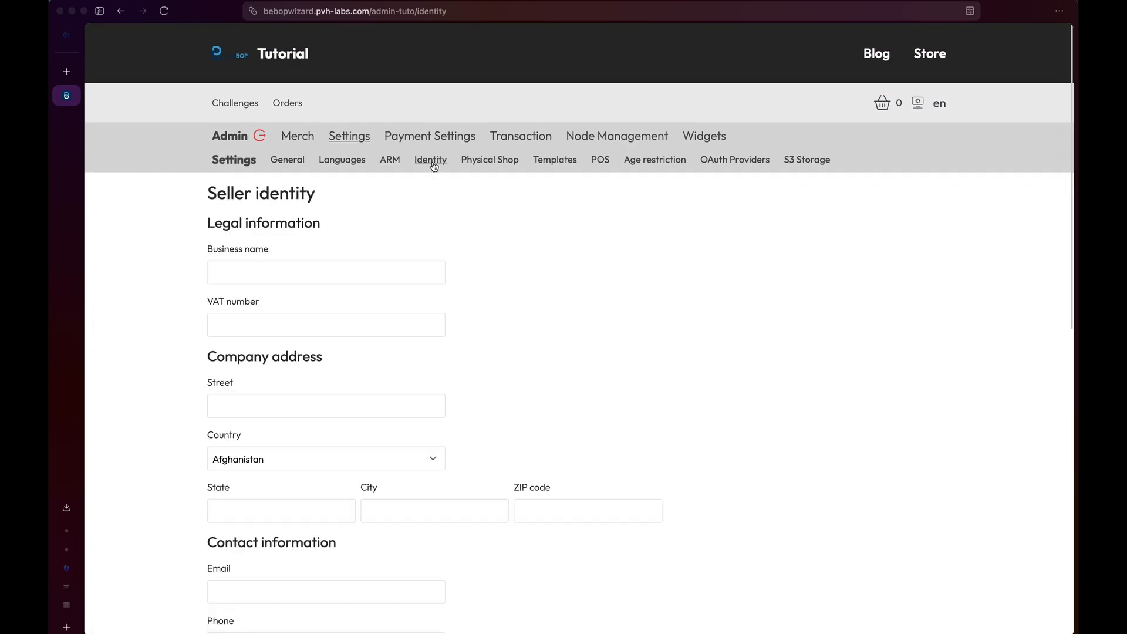
pyautogui.scroll(-10, 442, 381)
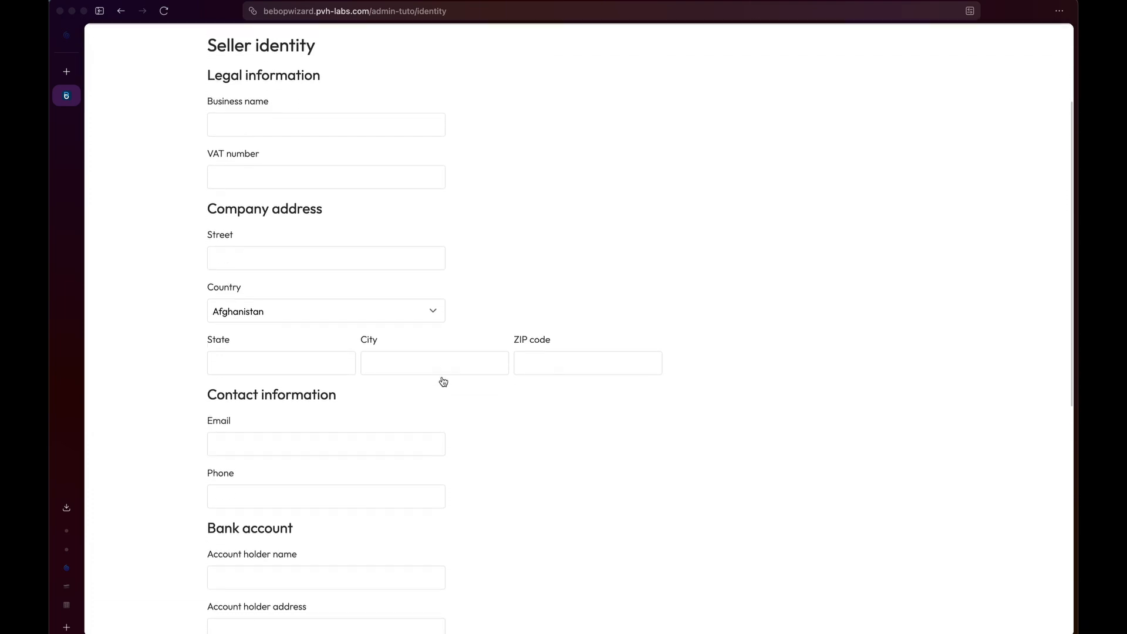
pyautogui.scroll(10, 443, 382)
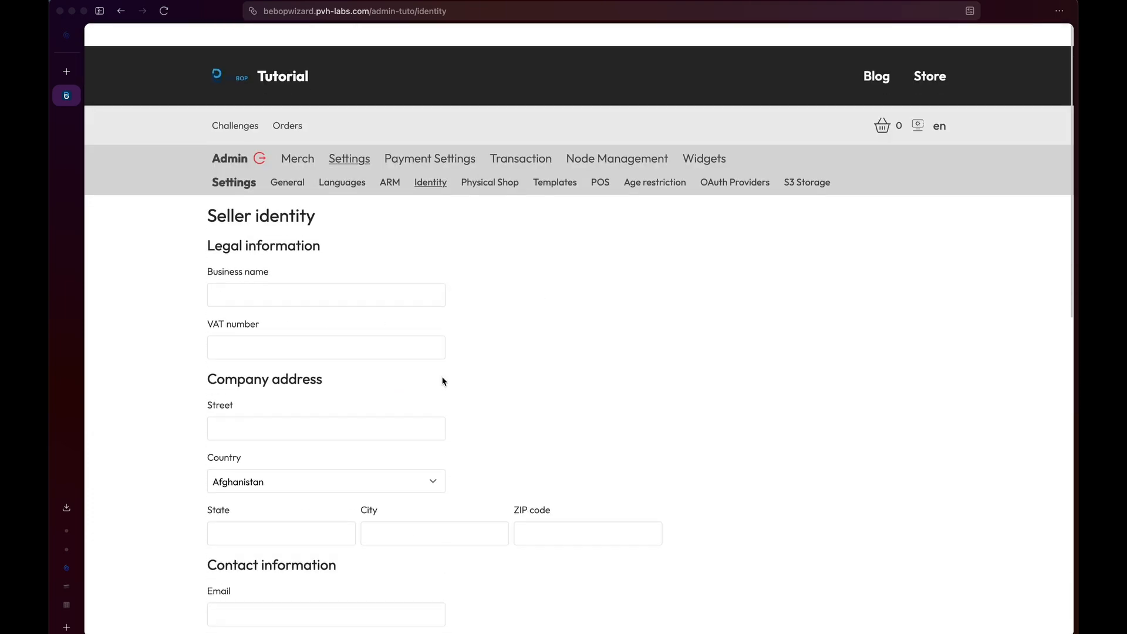
pyautogui.scroll(-10, 351, 344)
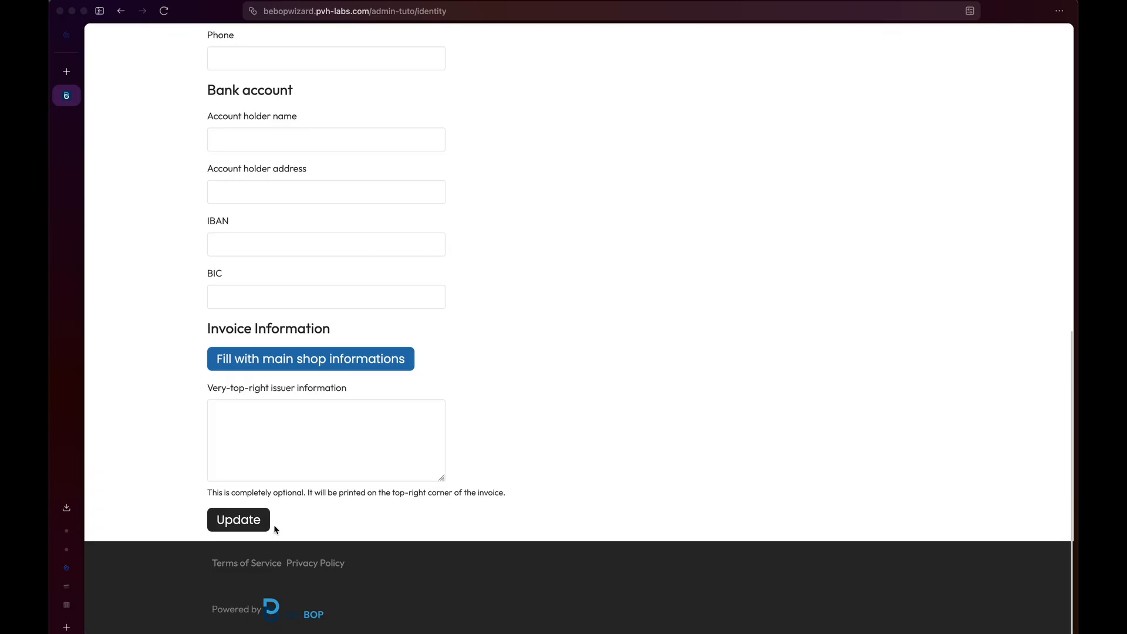
pyautogui.scroll(8, 394, 202)
pyautogui.scroll(3, 393, 201)
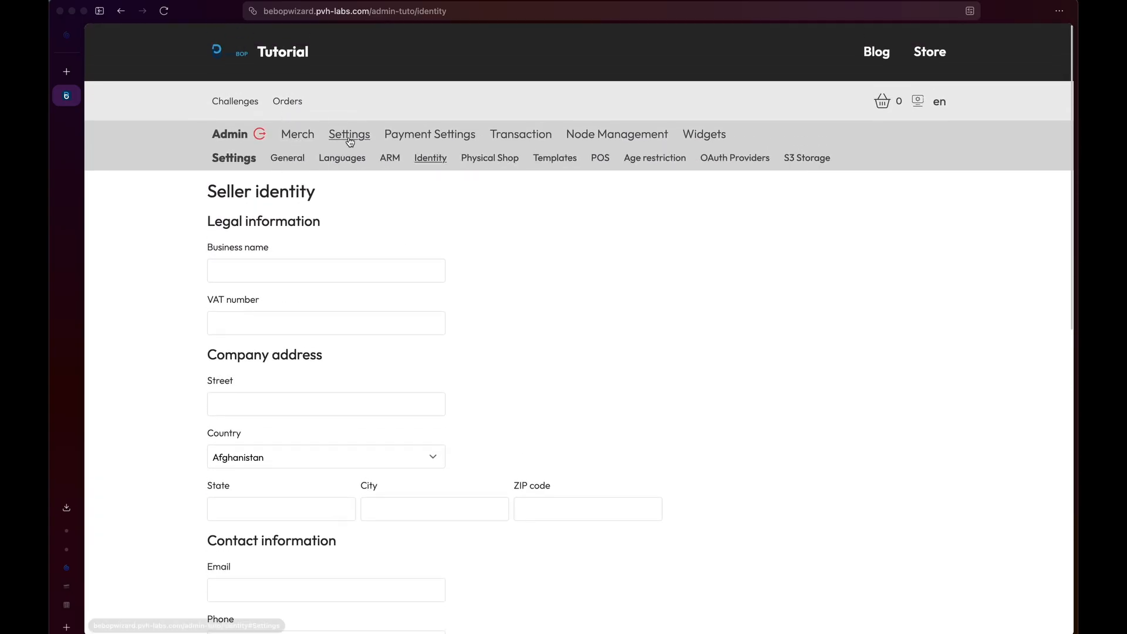
pyautogui.click(335, 267)
pyautogui.write('Tutorial Corp')
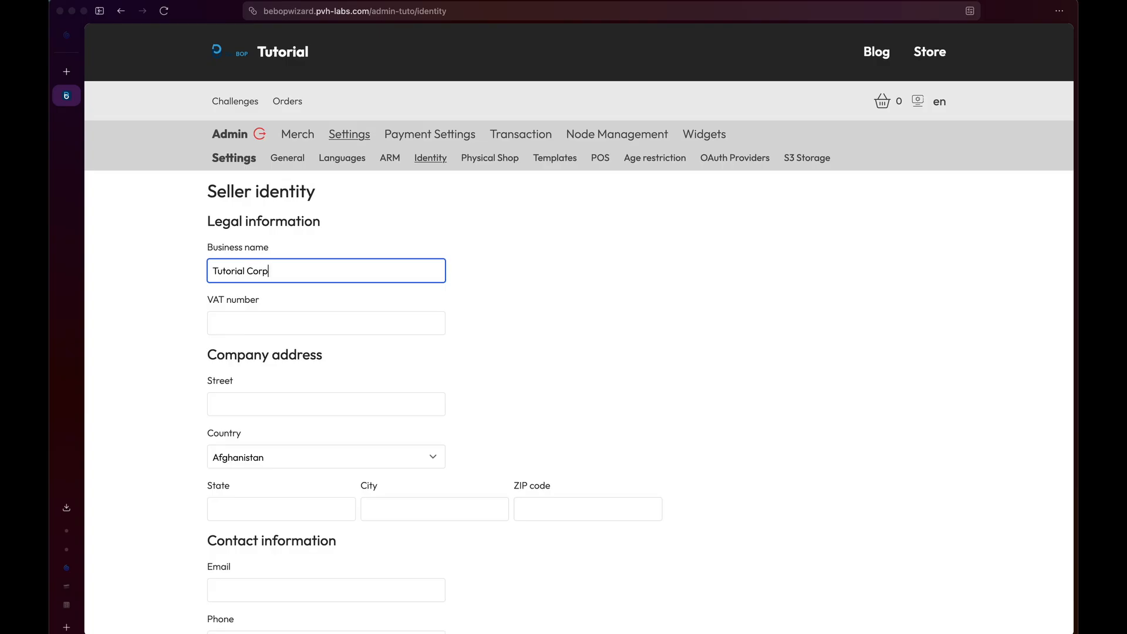
pyautogui.click(344, 322)
pyautogui.write('1234')
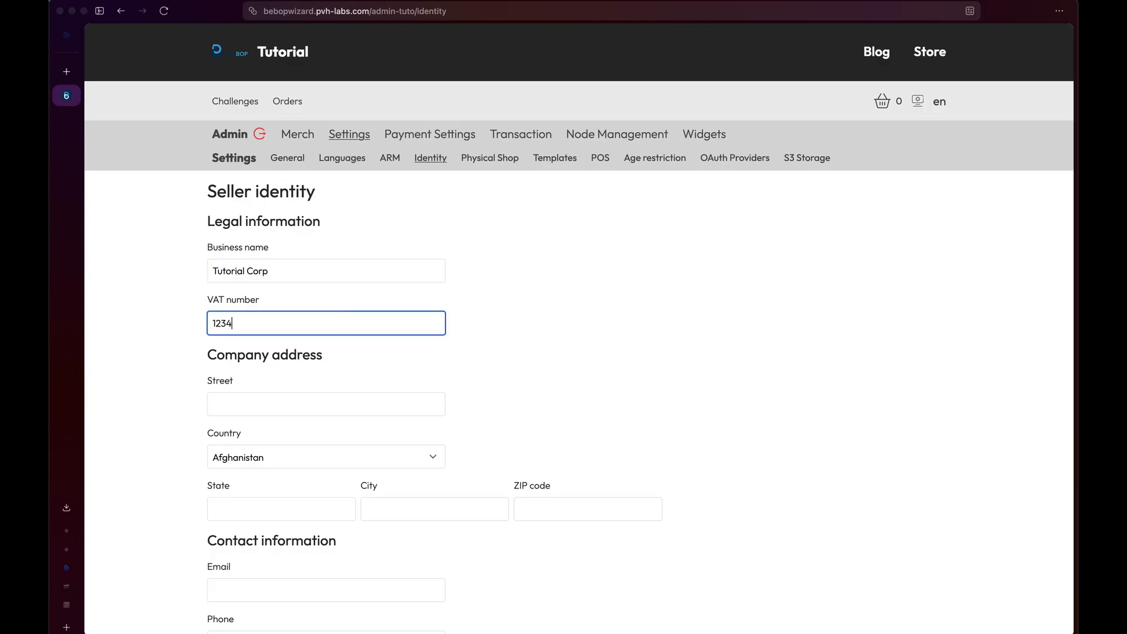
pyautogui.write('56')
pyautogui.click(297, 403)
pyautogui.write('T')
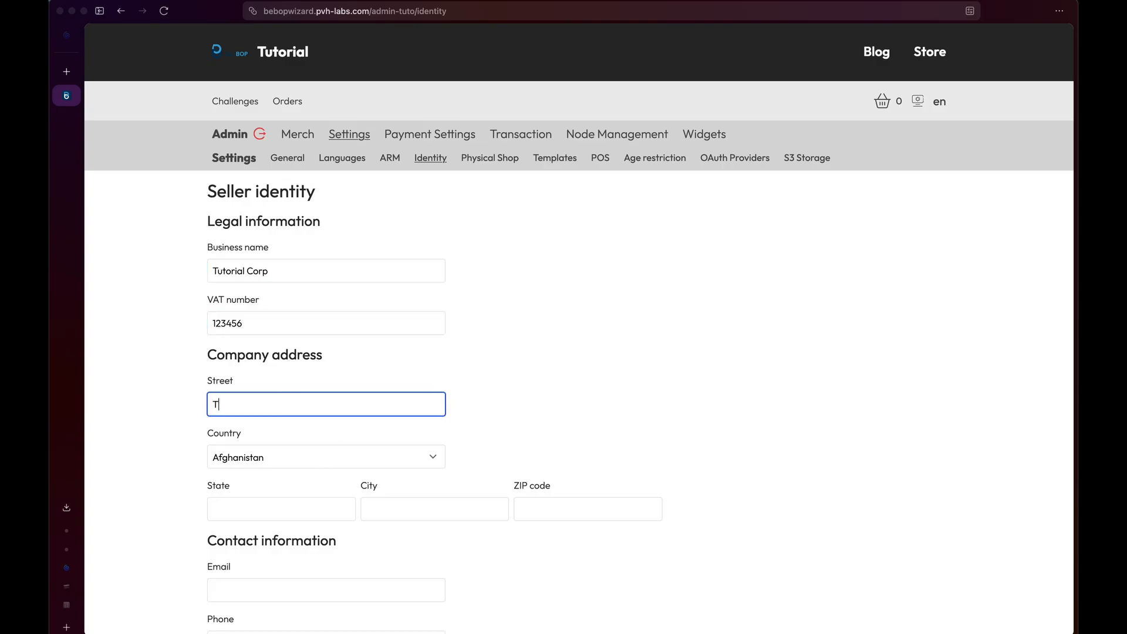
pyautogui.write('uto street')
pyautogui.click(302, 460)
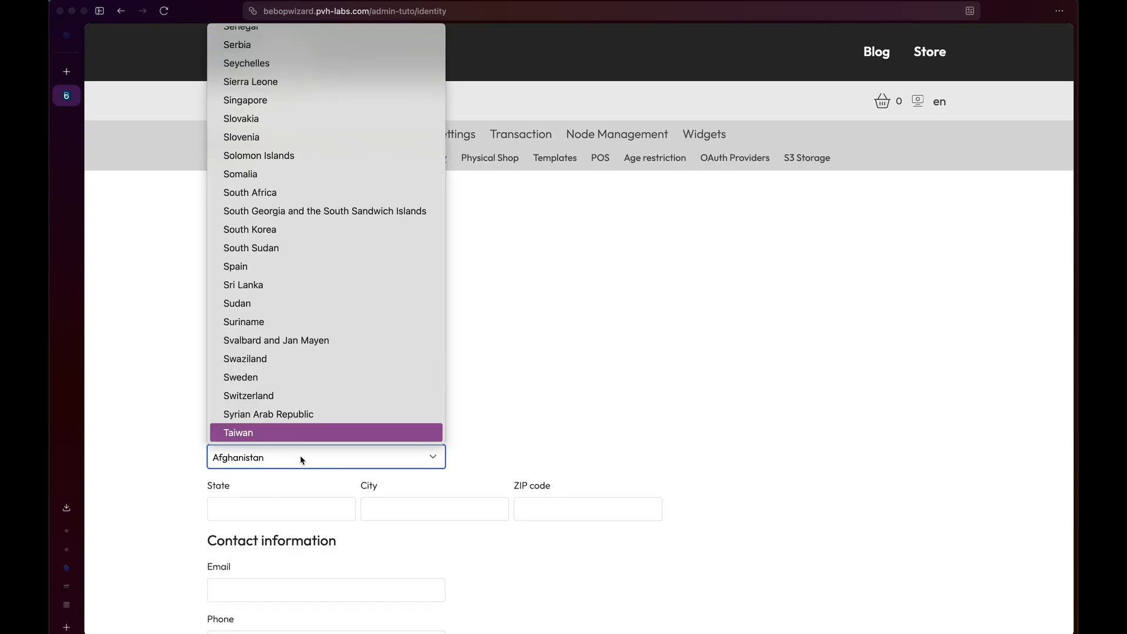
pyautogui.press('Up')
pyautogui.press('Up')
pyautogui.press('Return')
# Set state and city to Neuchâtel, ZIP 2000, plus the contact e-mail and phone number.
pyautogui.click(317, 508)
pyautogui.scroll(-2, 316, 510)
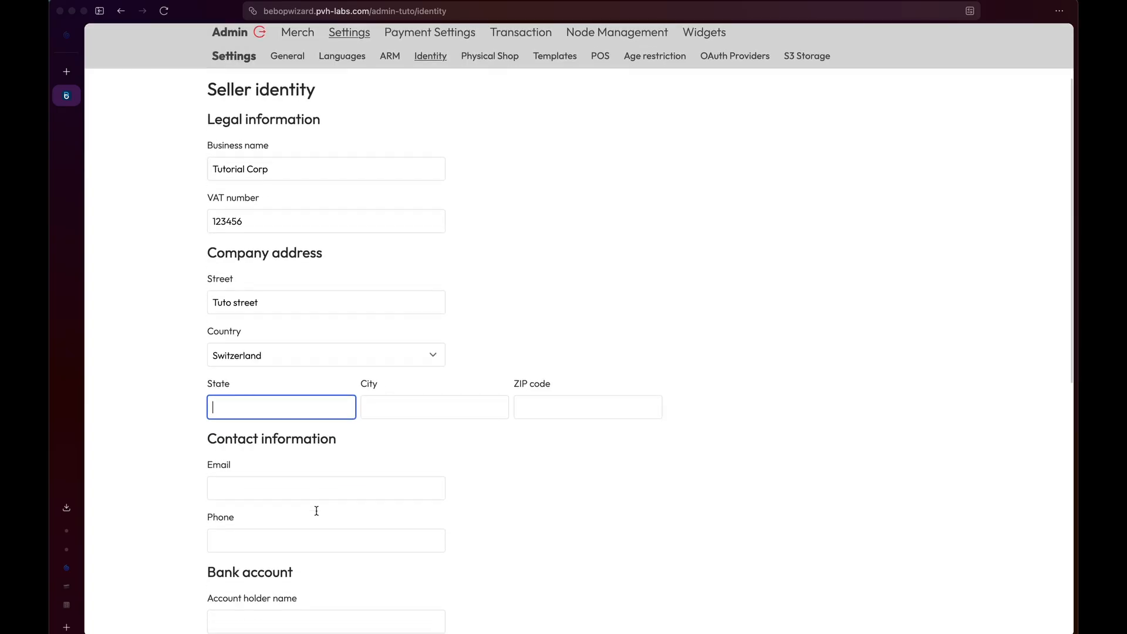
pyautogui.write('Neu')
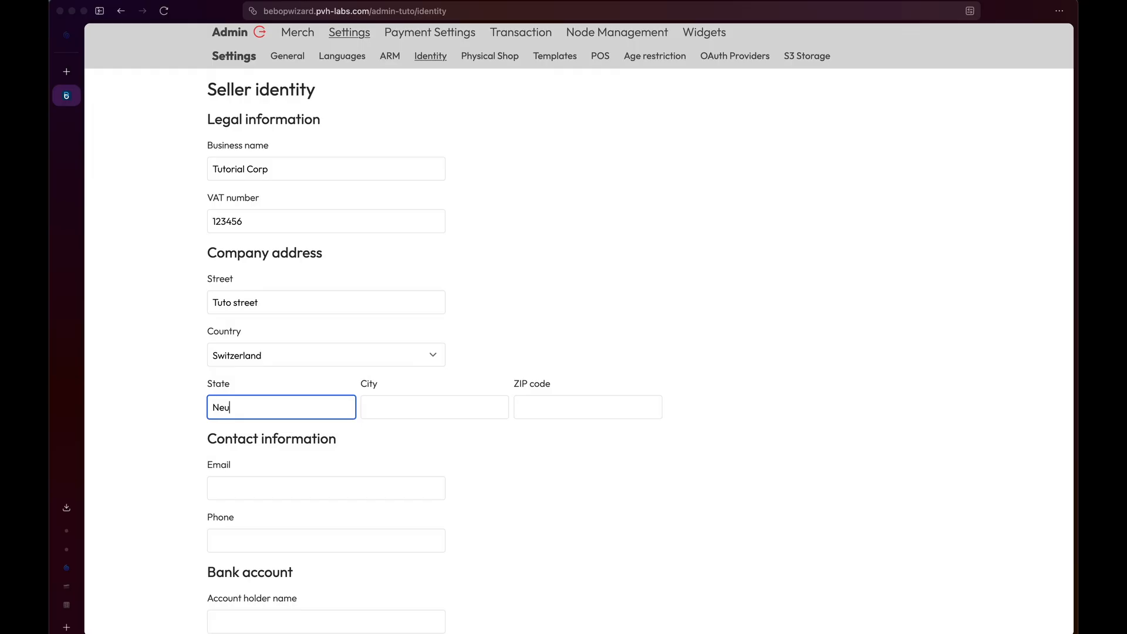
pyautogui.write('châte')
pyautogui.press('super+a')
pyautogui.press('super+c')
pyautogui.click(404, 407)
pyautogui.press('super+v')
pyautogui.click(563, 407)
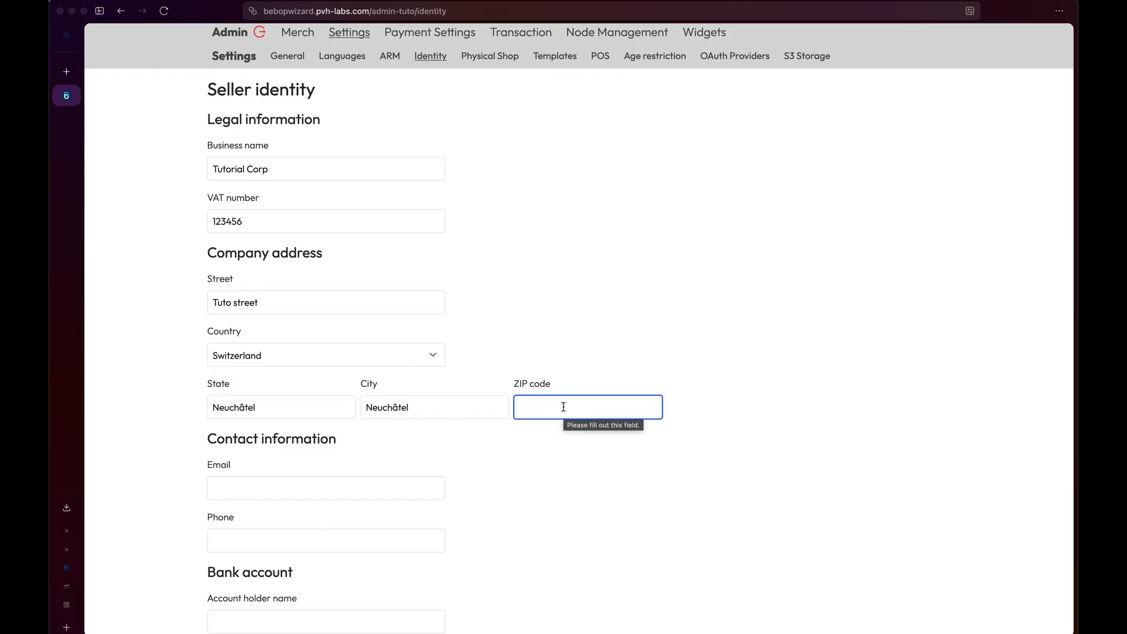
pyautogui.write('2000')
pyautogui.scroll(-3, 288, 314)
pyautogui.click(288, 314)
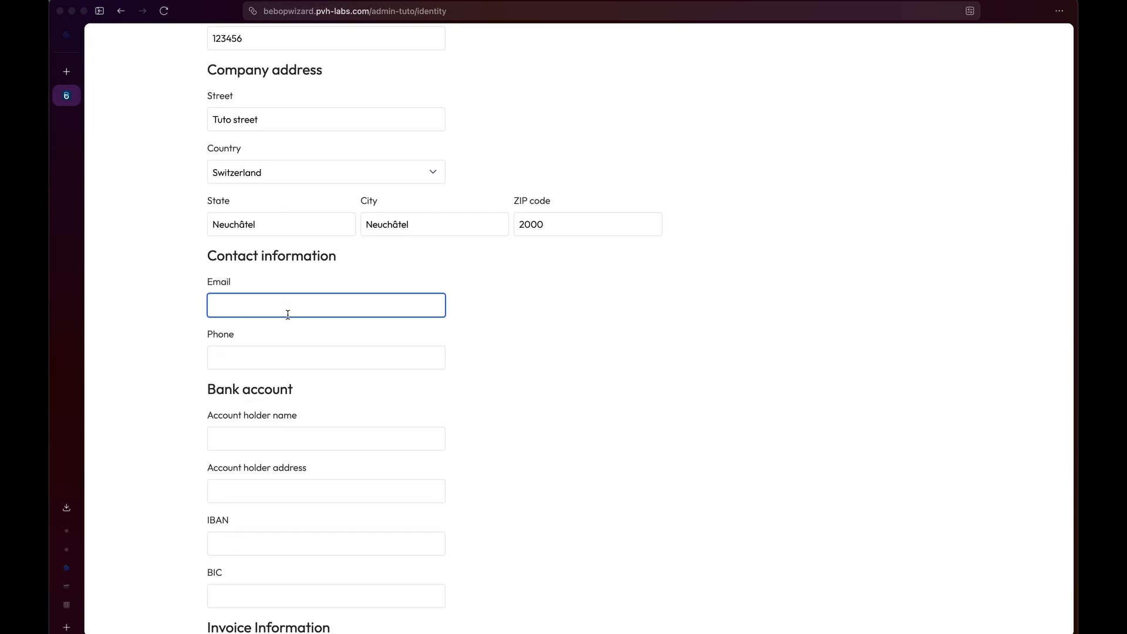
pyautogui.click(269, 359)
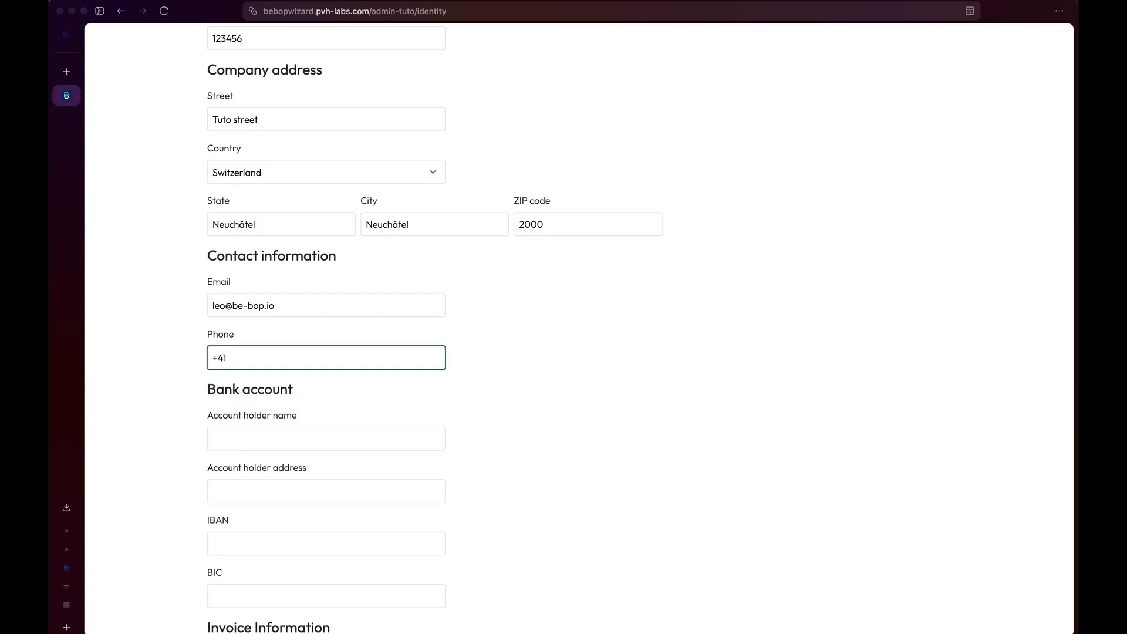
pyautogui.write('+410791234567')
# Enter the bank account holder name, address, IBAN and BIC, and update the identity.
pyautogui.scroll(-3, 294, 259)
pyautogui.click(294, 258)
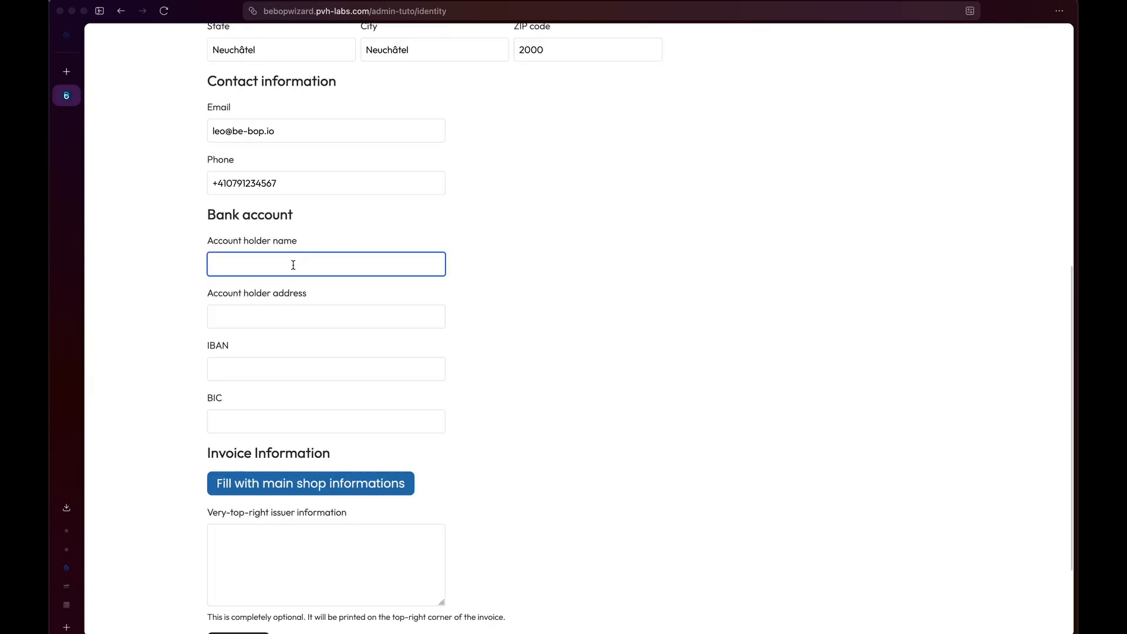
pyautogui.write('Leo Tuto')
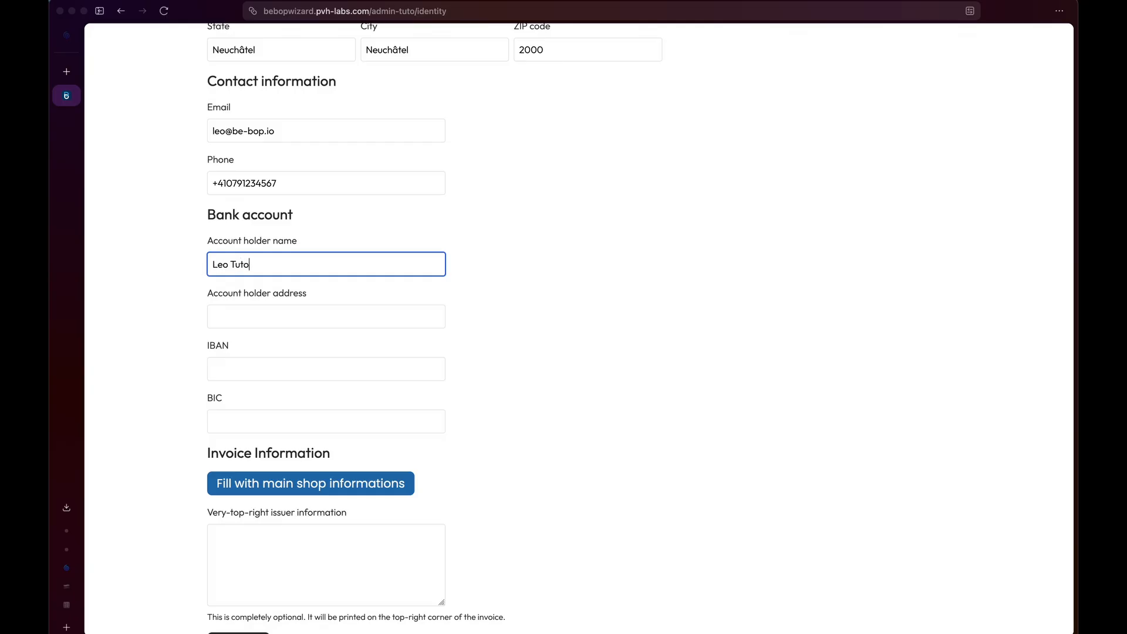
pyautogui.click(304, 321)
pyautogui.write('my ad')
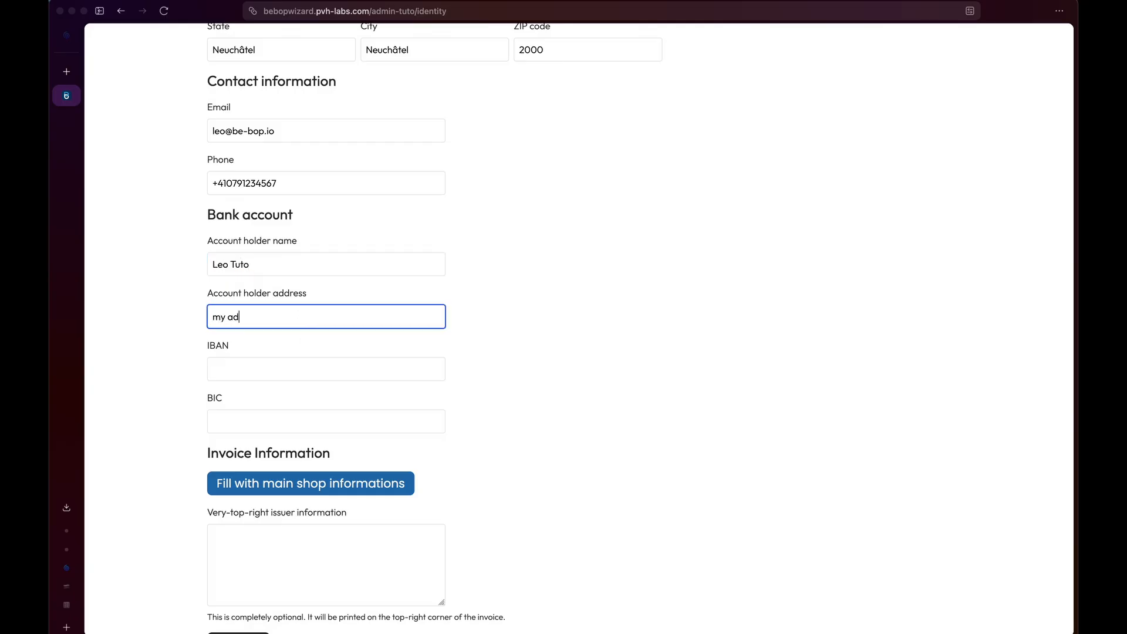
pyautogui.write('resse')
pyautogui.click(302, 375)
pyautogui.write('1239u21')
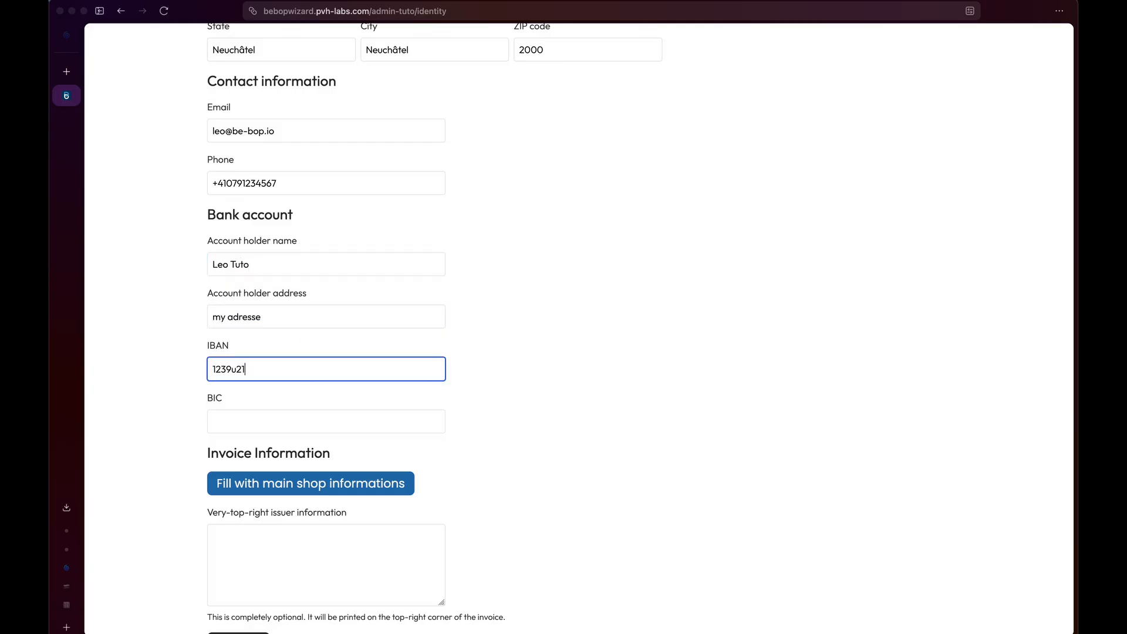
pyautogui.write('5678')
pyautogui.click(269, 414)
pyautogui.write('1234555')
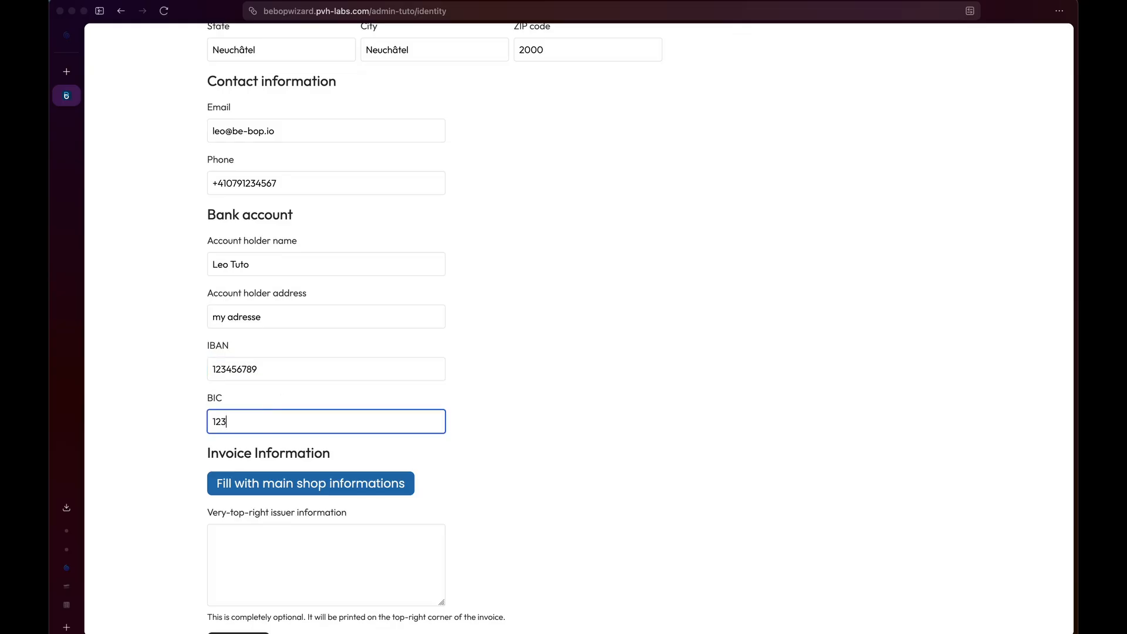
pyautogui.scroll(-3, 321, 437)
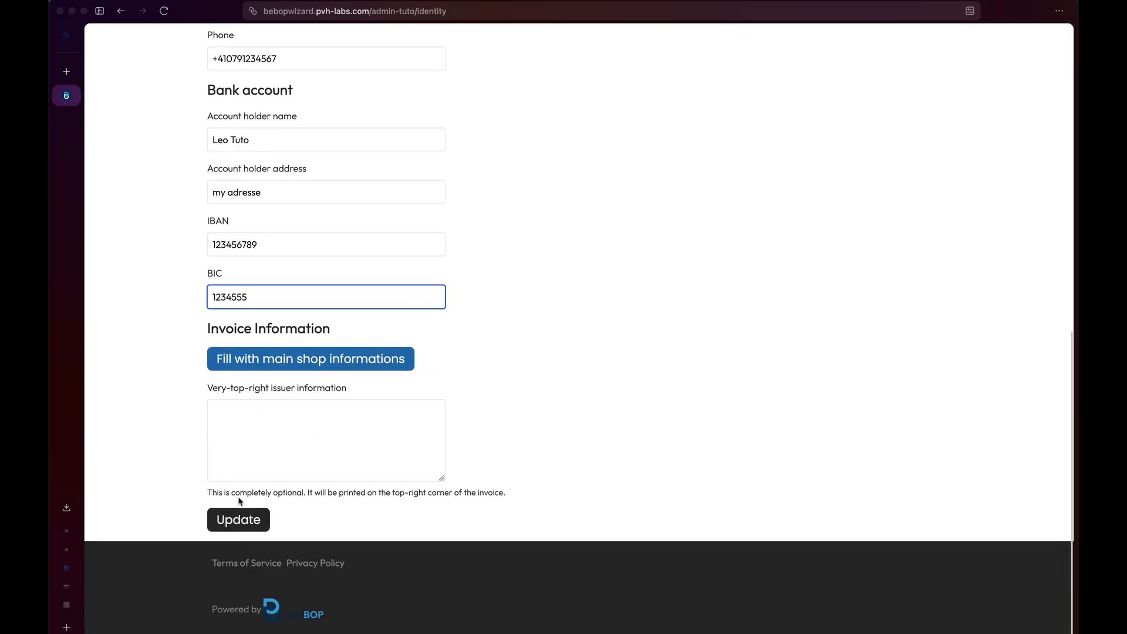
pyautogui.click(237, 525)
# Check the footer's company identity and contact details.
pyautogui.scroll(-10, 248, 528)
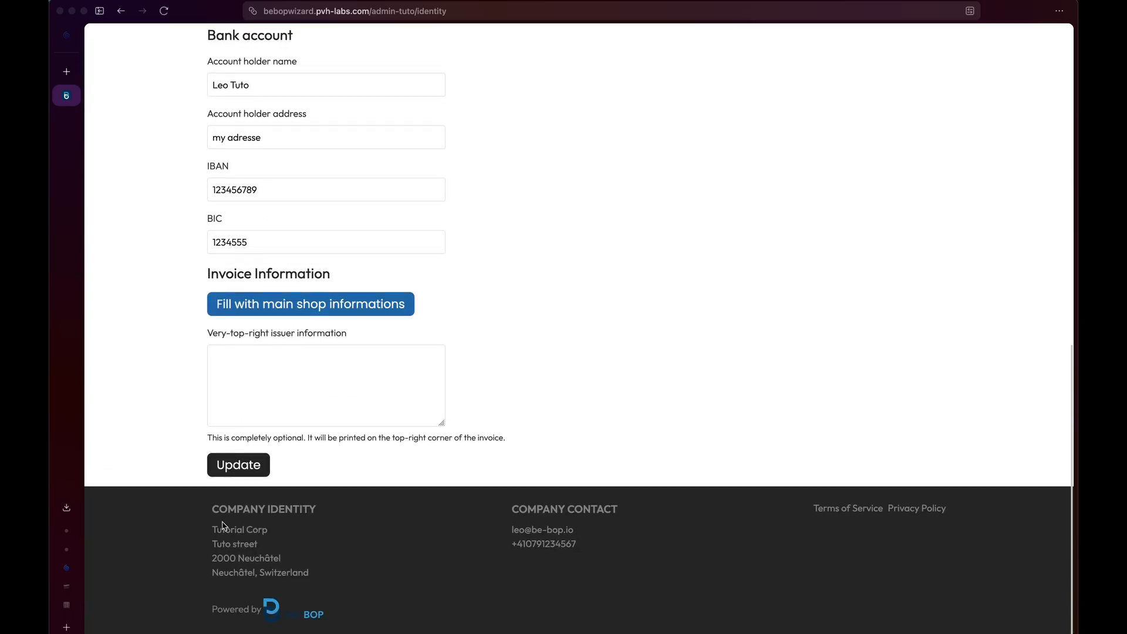
pyautogui.moveTo(208, 526); pyautogui.dragTo(336, 575)
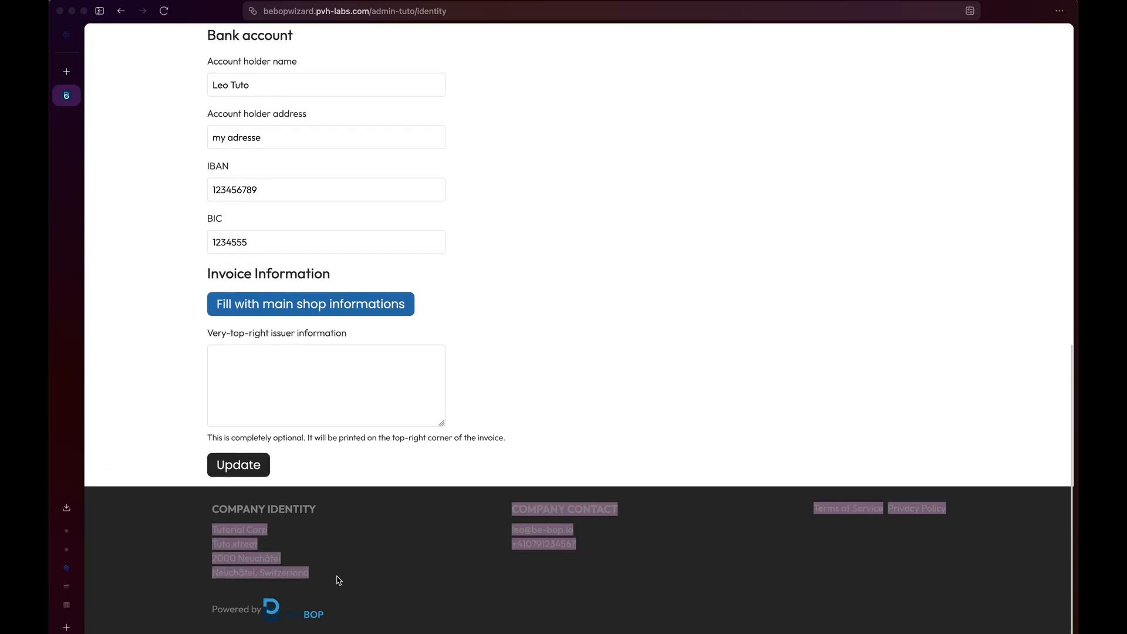
pyautogui.moveTo(203, 507); pyautogui.dragTo(284, 572)
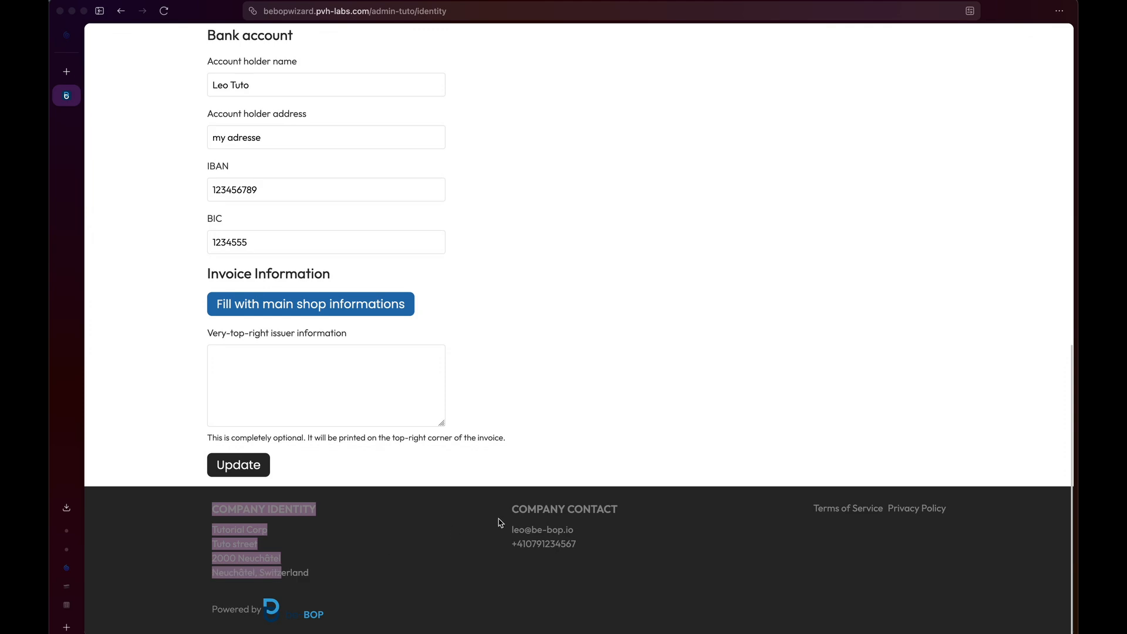
pyautogui.moveTo(506, 512)
pyautogui.mouseDown()
pyautogui.moveTo(546, 532)
pyautogui.moveTo(512, 524)
pyautogui.mouseUp()
pyautogui.click(512, 524)
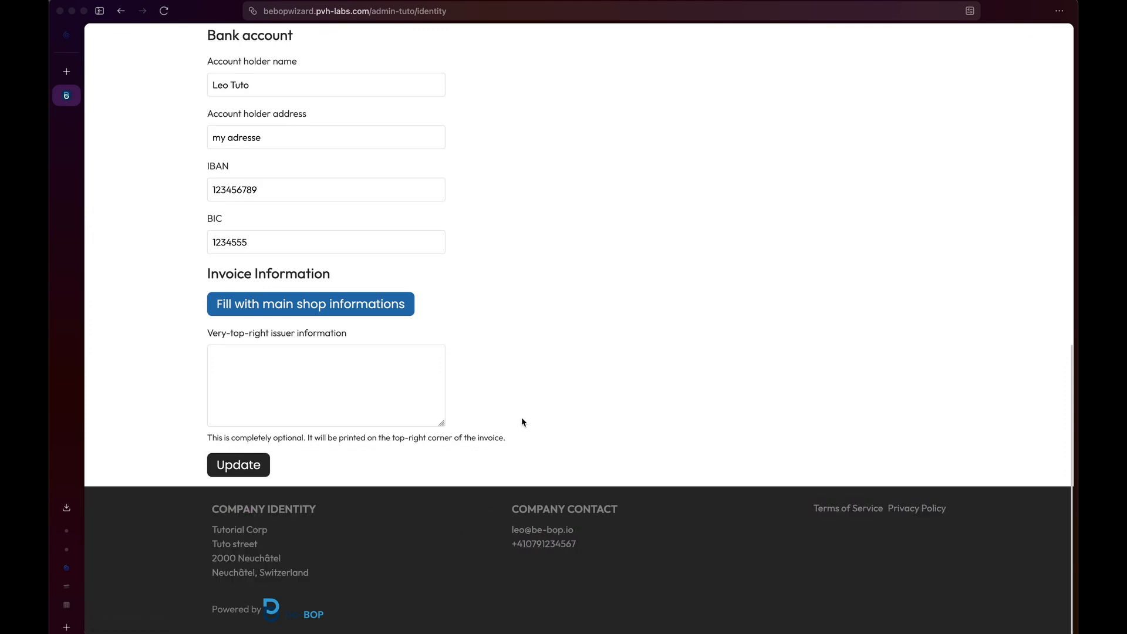
# Browse the Physical Shop and POS settings pages, ending on Age restriction settings.
pyautogui.scroll(15, 487, 170)
pyautogui.click(488, 165)
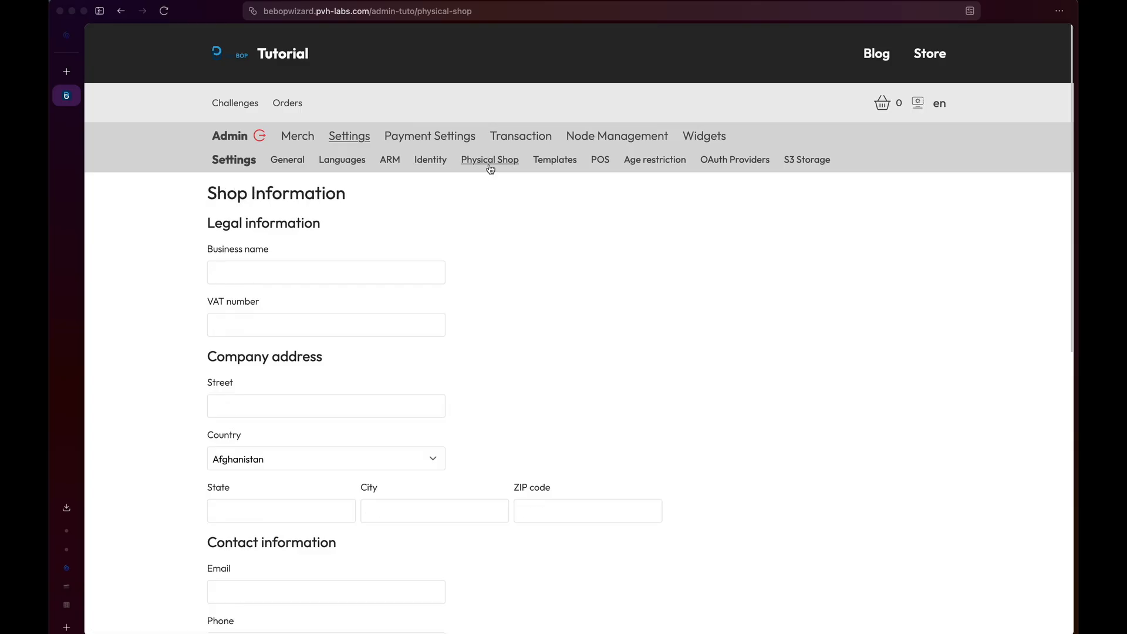
pyautogui.scroll(-10, 199, 332)
pyautogui.scroll(15, 198, 329)
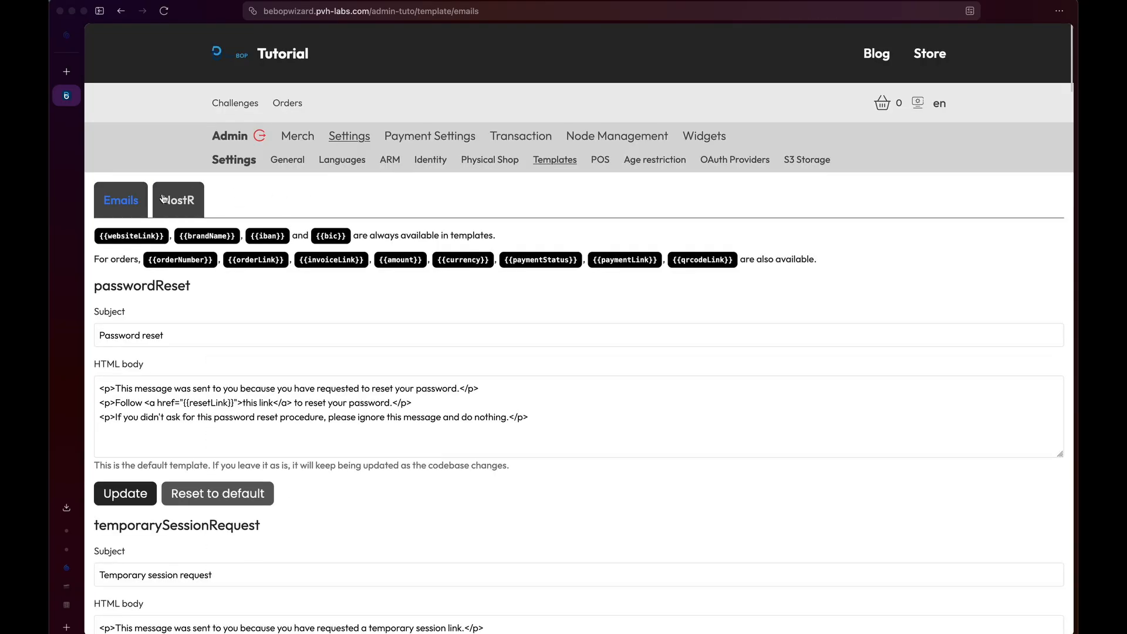
pyautogui.scroll(-6, 248, 396)
pyautogui.scroll(-10, 248, 402)
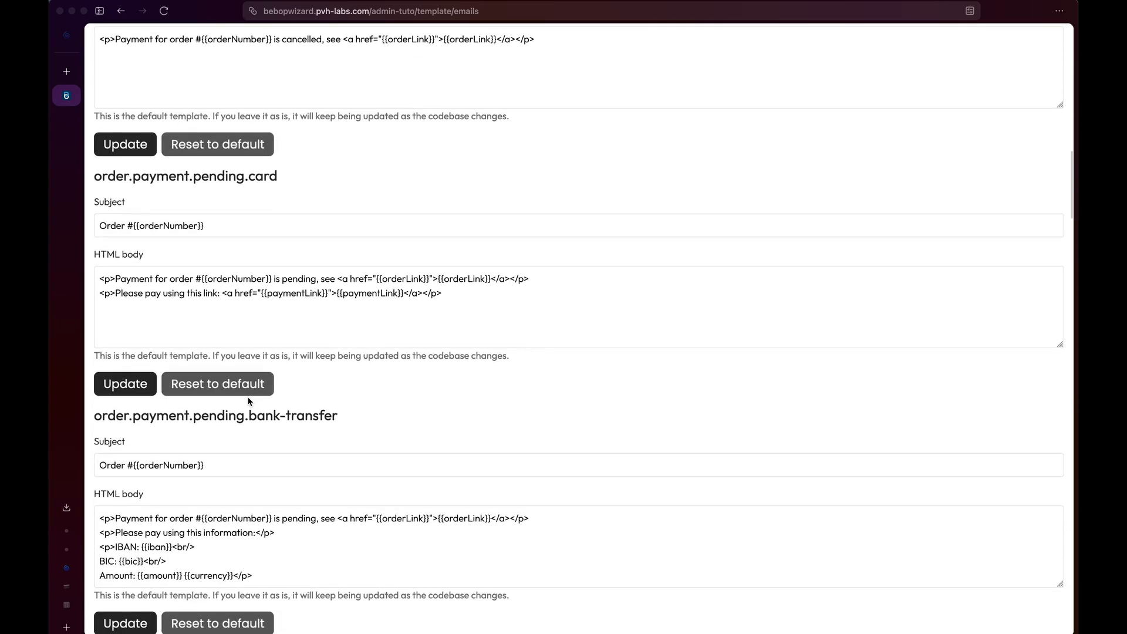
pyautogui.scroll(18, 248, 402)
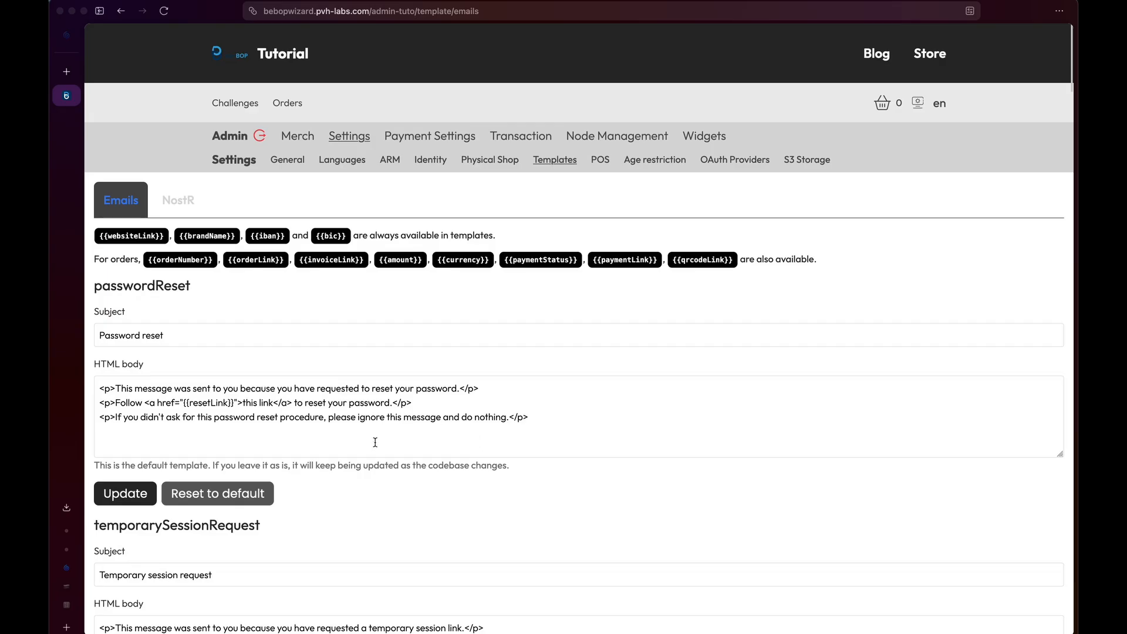
pyautogui.scroll(-18, 421, 438)
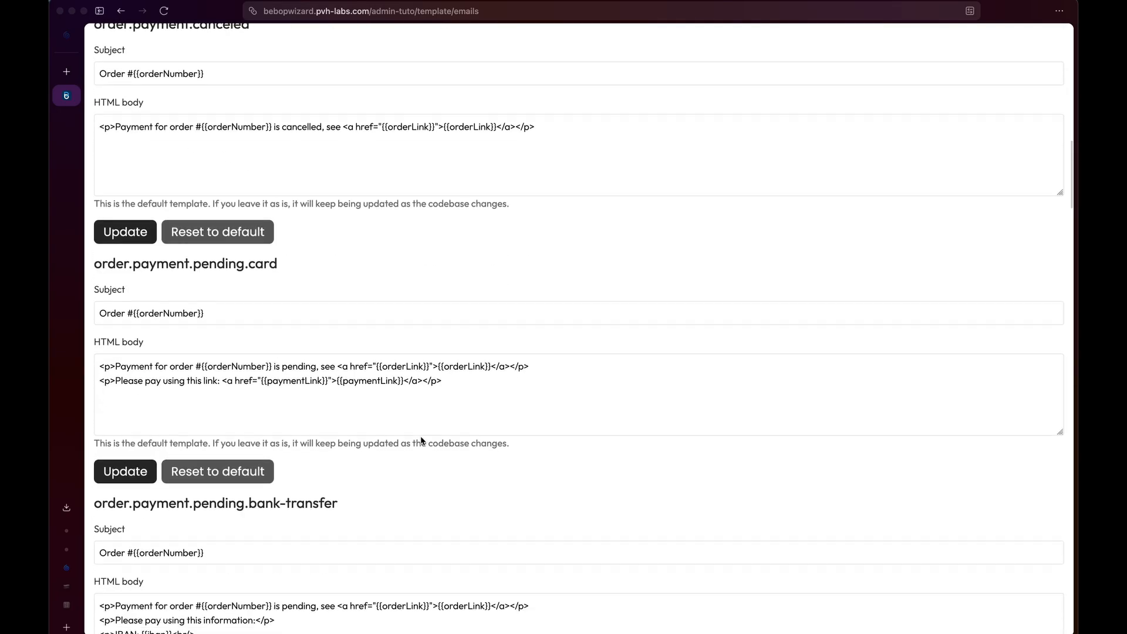
pyautogui.scroll(18, 421, 441)
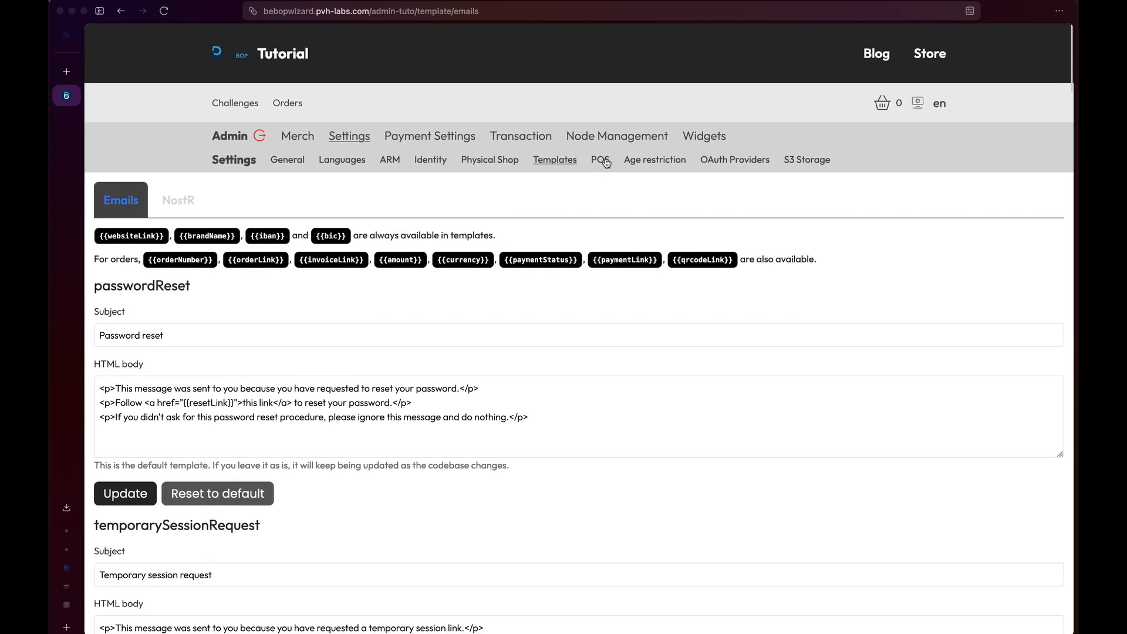
pyautogui.click(606, 163)
pyautogui.scroll(-10, 390, 418)
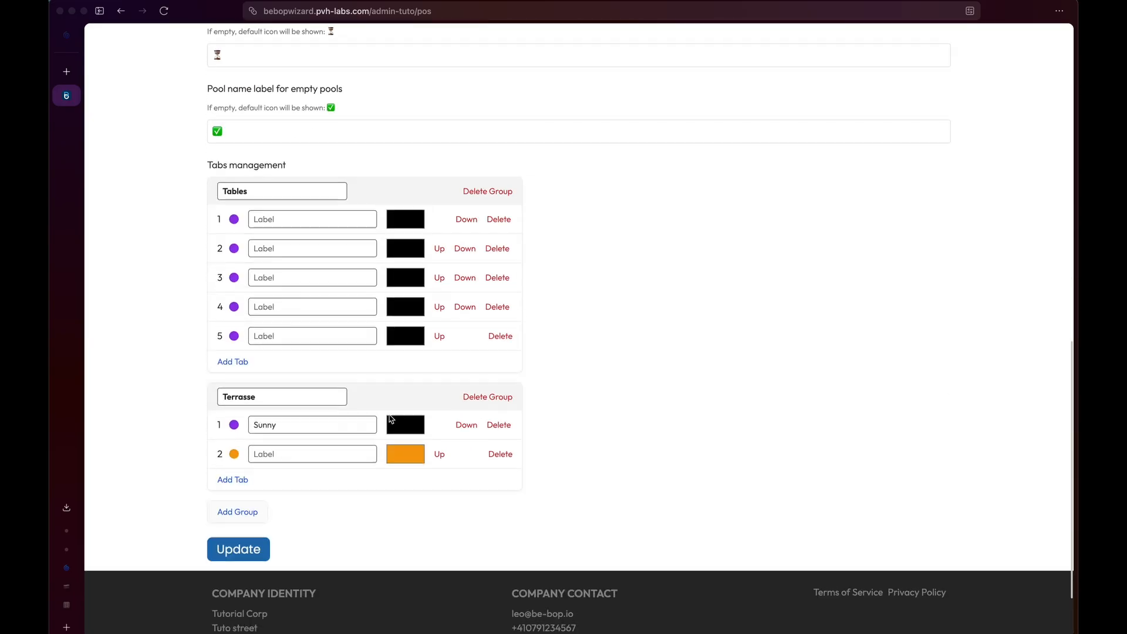
pyautogui.scroll(10, 391, 419)
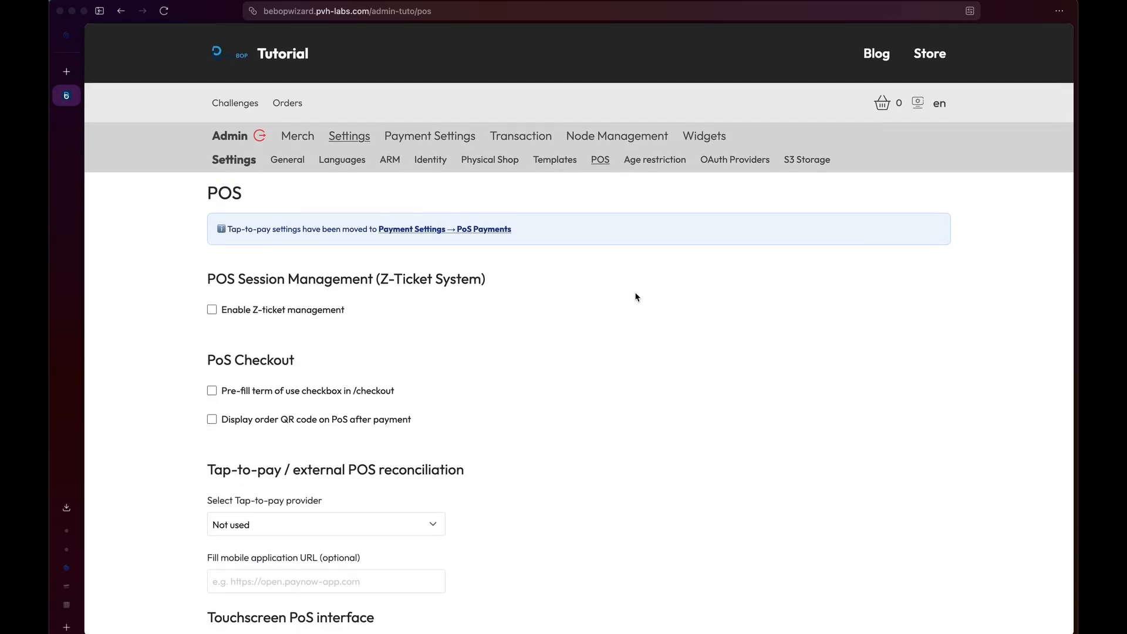
pyautogui.click(656, 161)
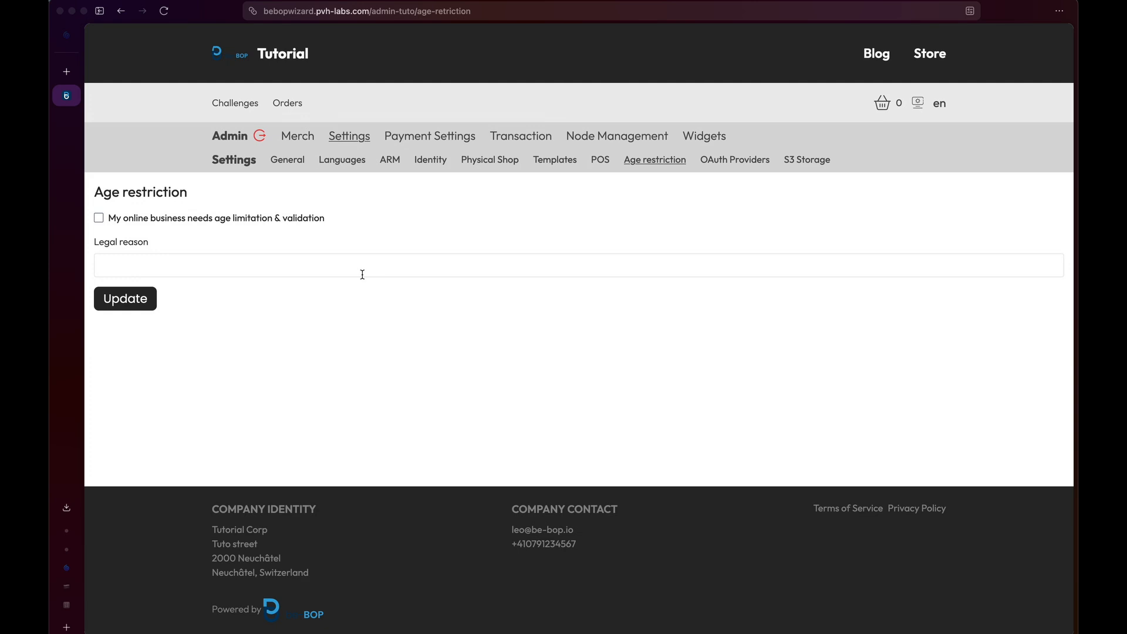
# Turn on age limitation and validation with Alcohol as the legal reason, and update.
pyautogui.click(238, 222)
pyautogui.click(209, 266)
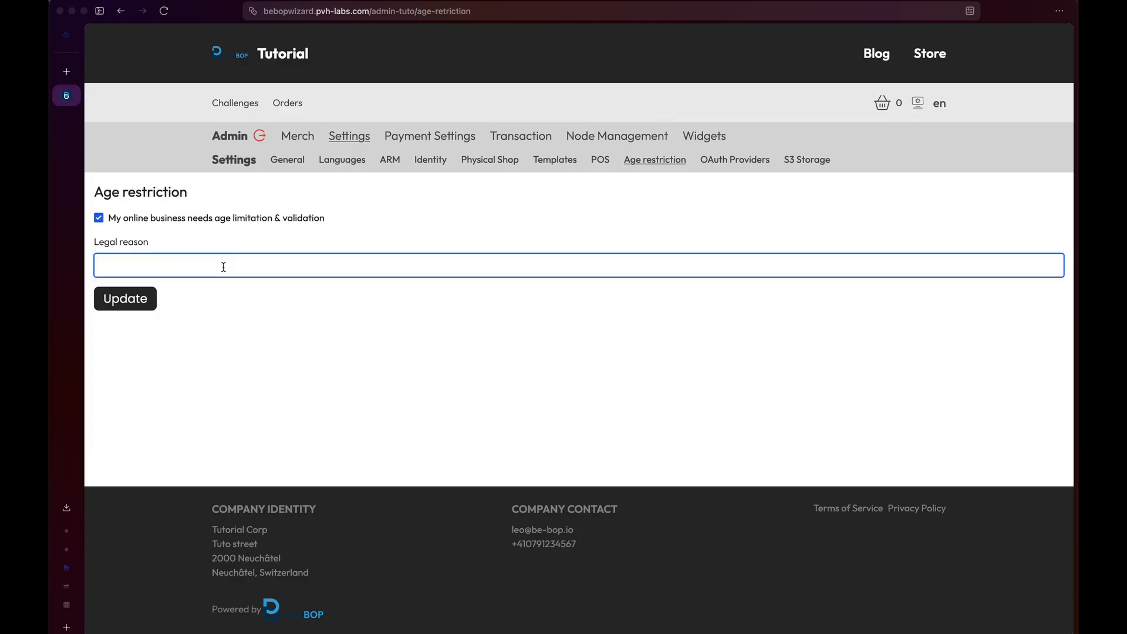
pyautogui.write('Alcohol')
pyautogui.click(128, 304)
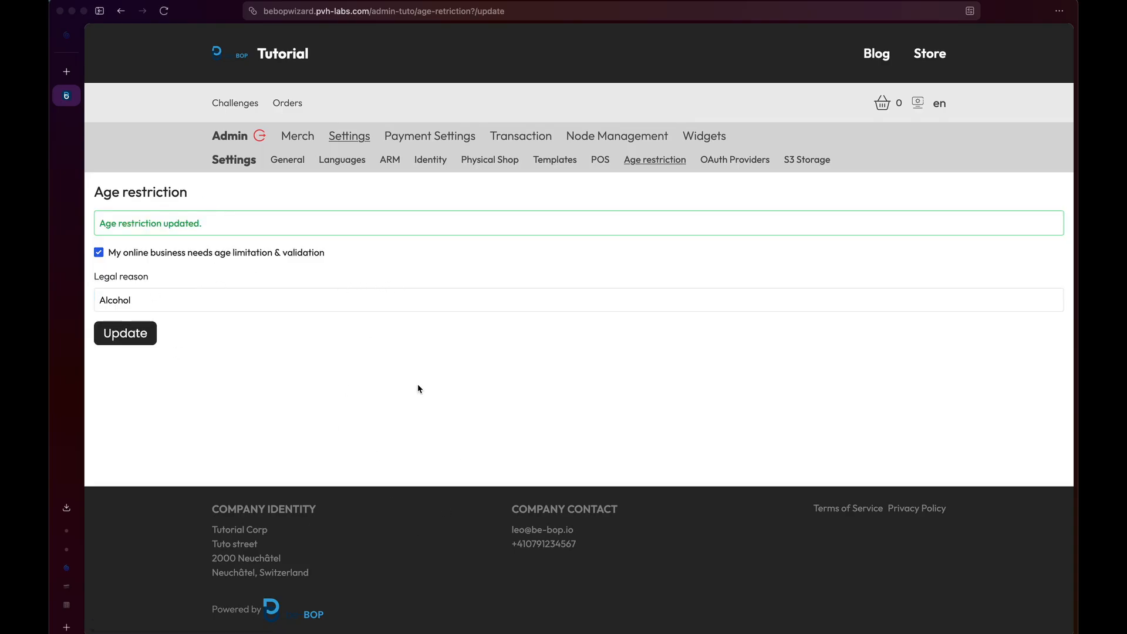
pyautogui.moveTo(298, 141)
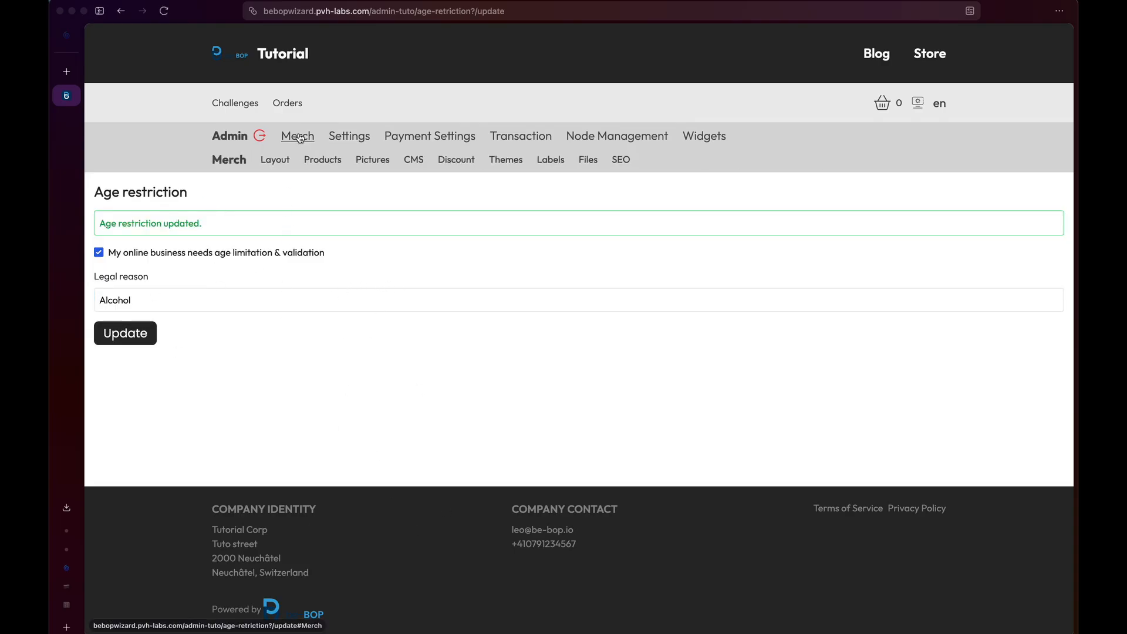
pyautogui.click(415, 162)
pyautogui.scroll(-3, 303, 409)
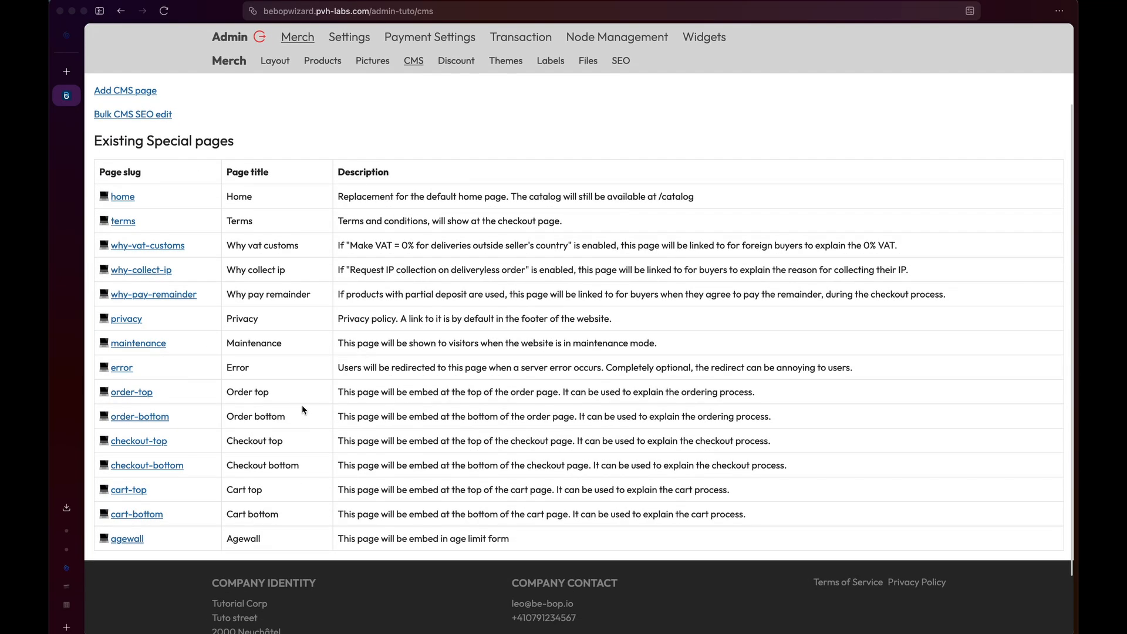
pyautogui.click(133, 540)
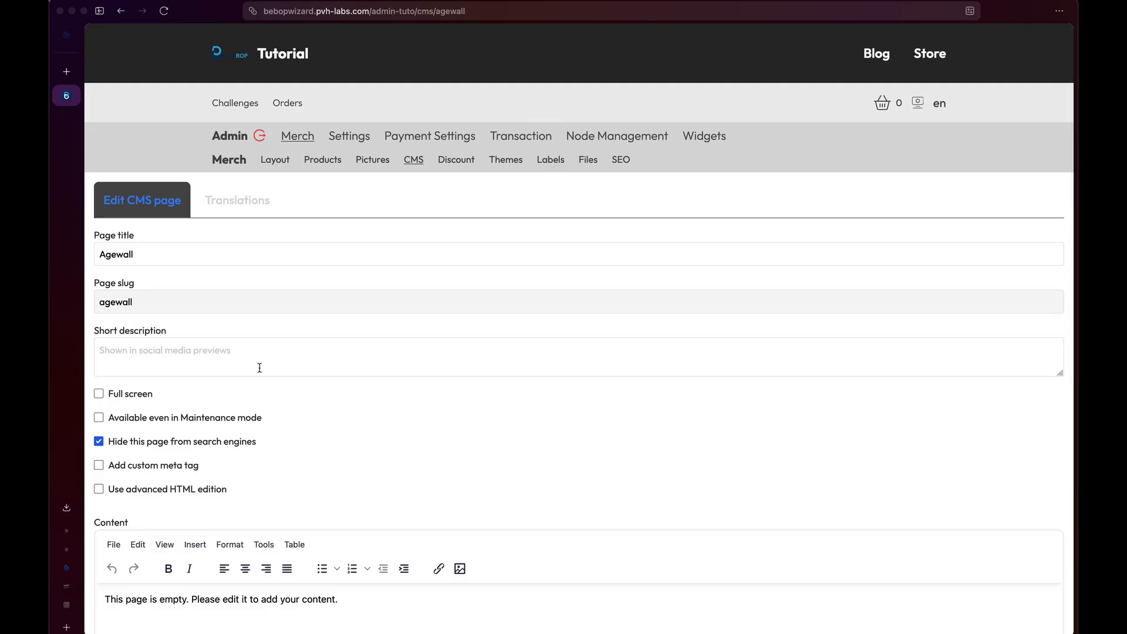
pyautogui.scroll(-5, 166, 271)
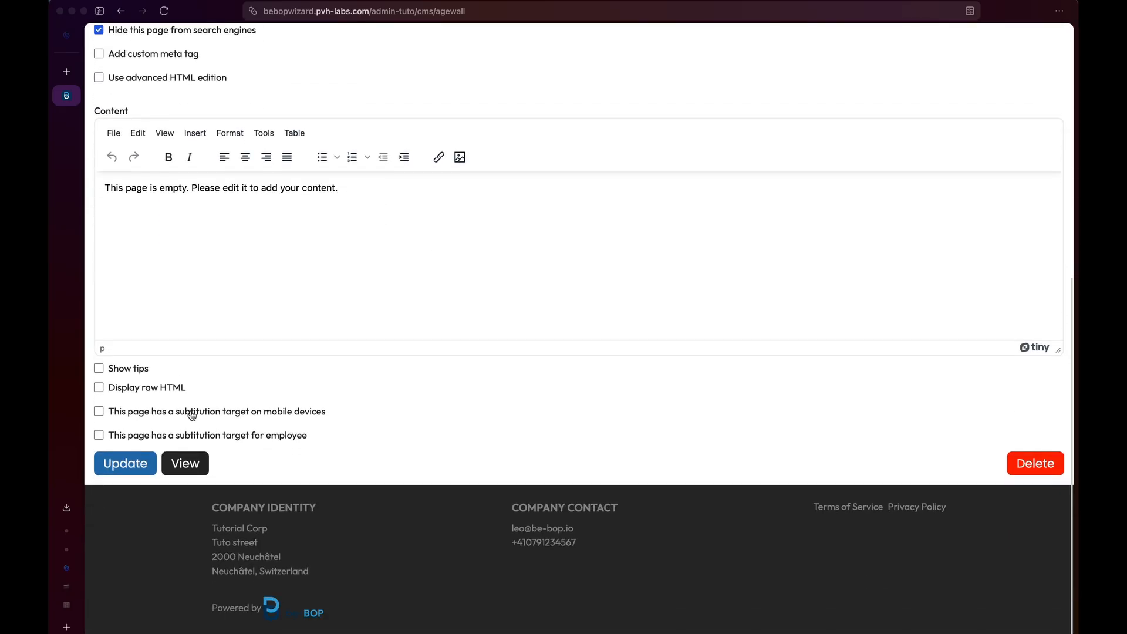
pyautogui.scroll(7, 191, 415)
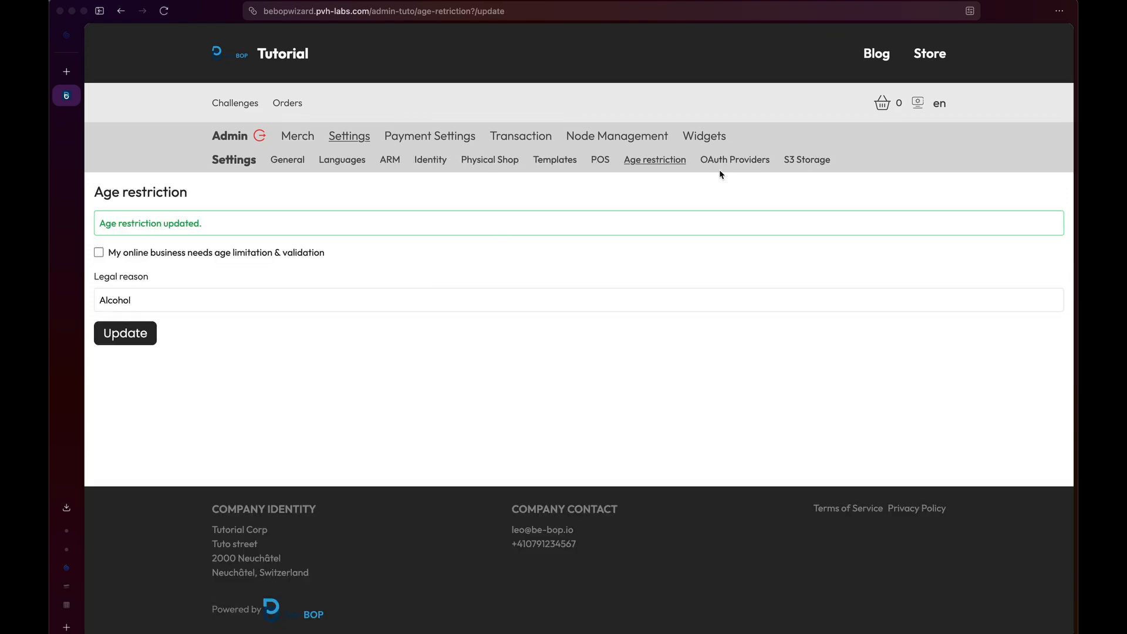
pyautogui.click(734, 162)
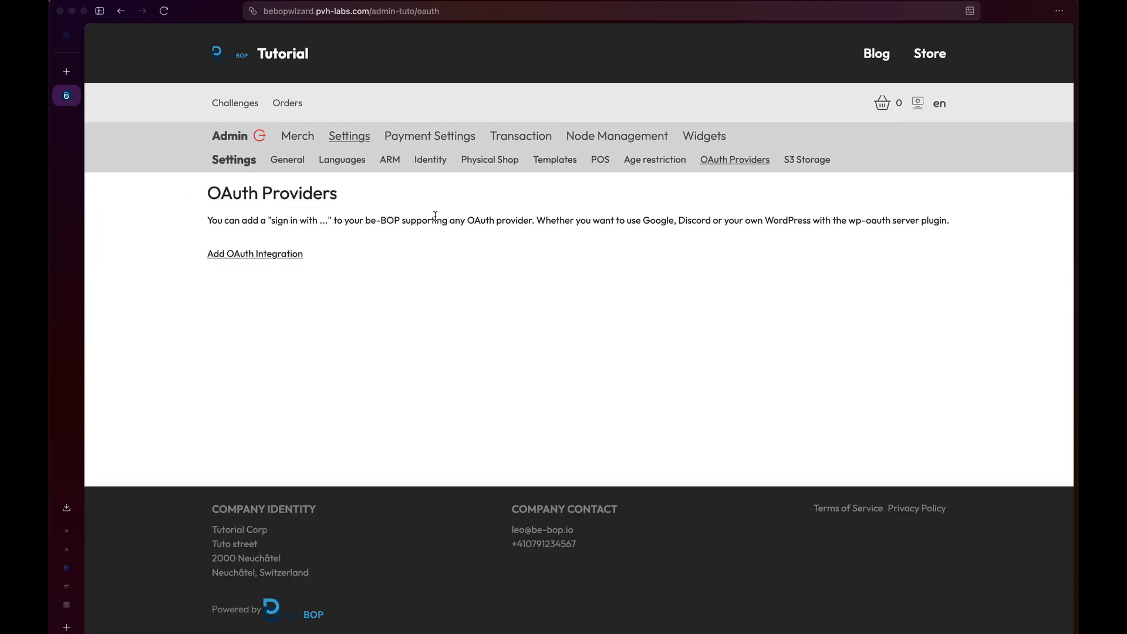
pyautogui.click(278, 255)
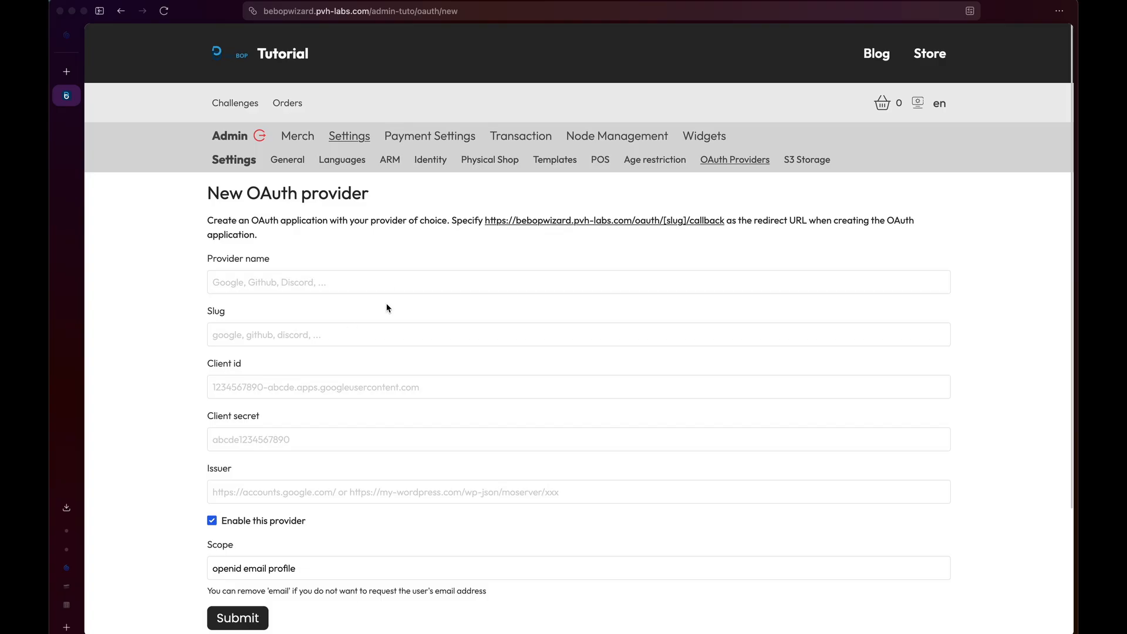
pyautogui.scroll(-2, 386, 308)
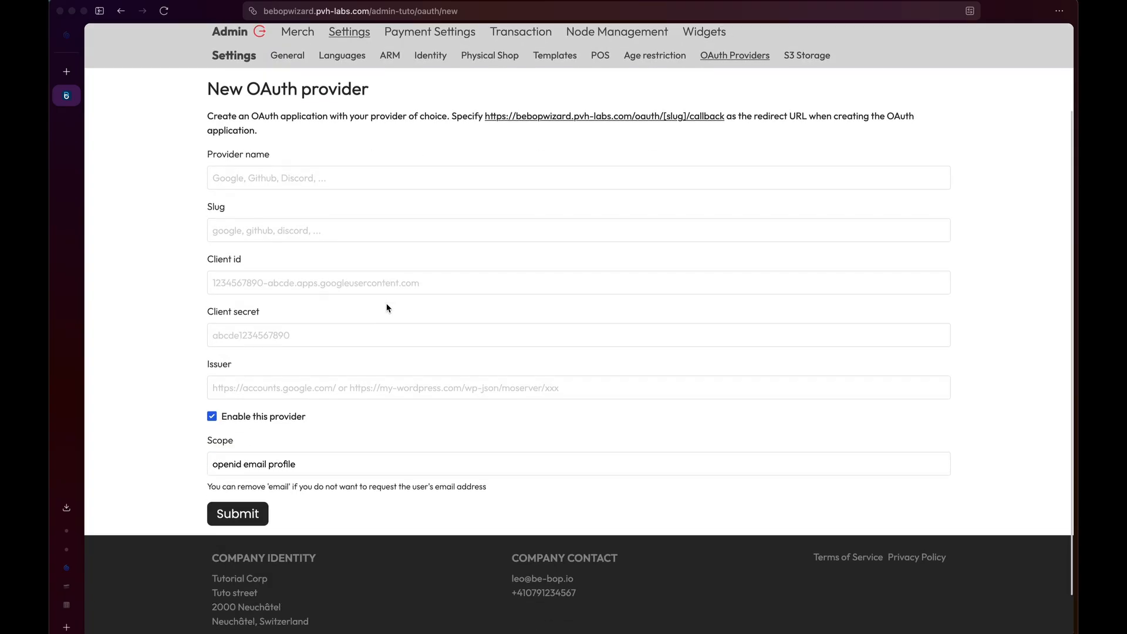
pyautogui.click(224, 237)
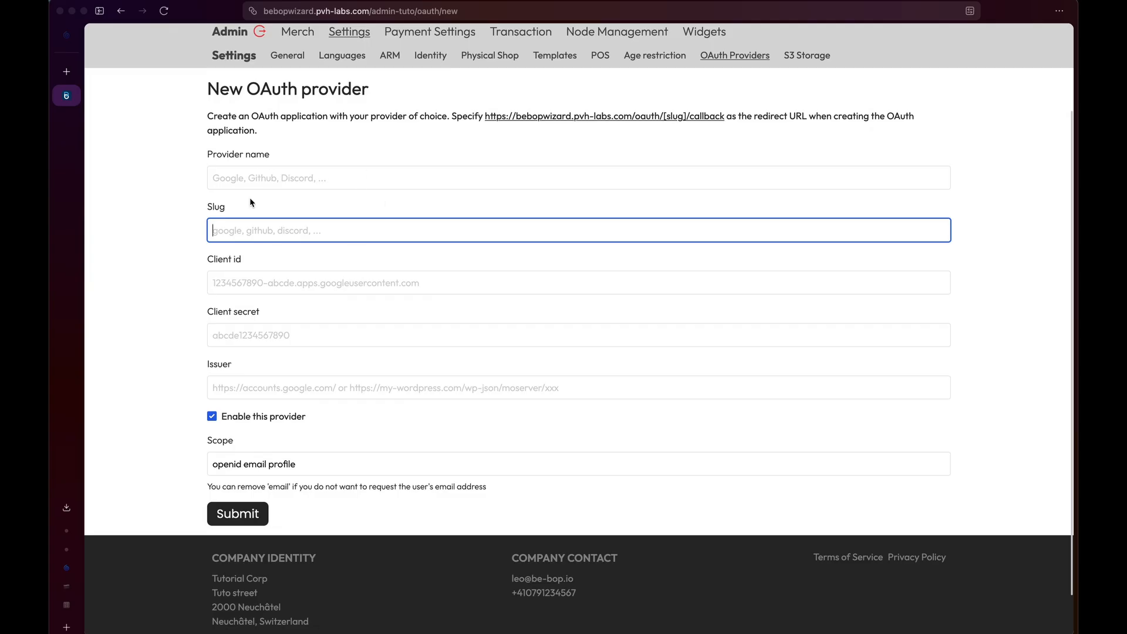
pyautogui.scroll(3, 422, 226)
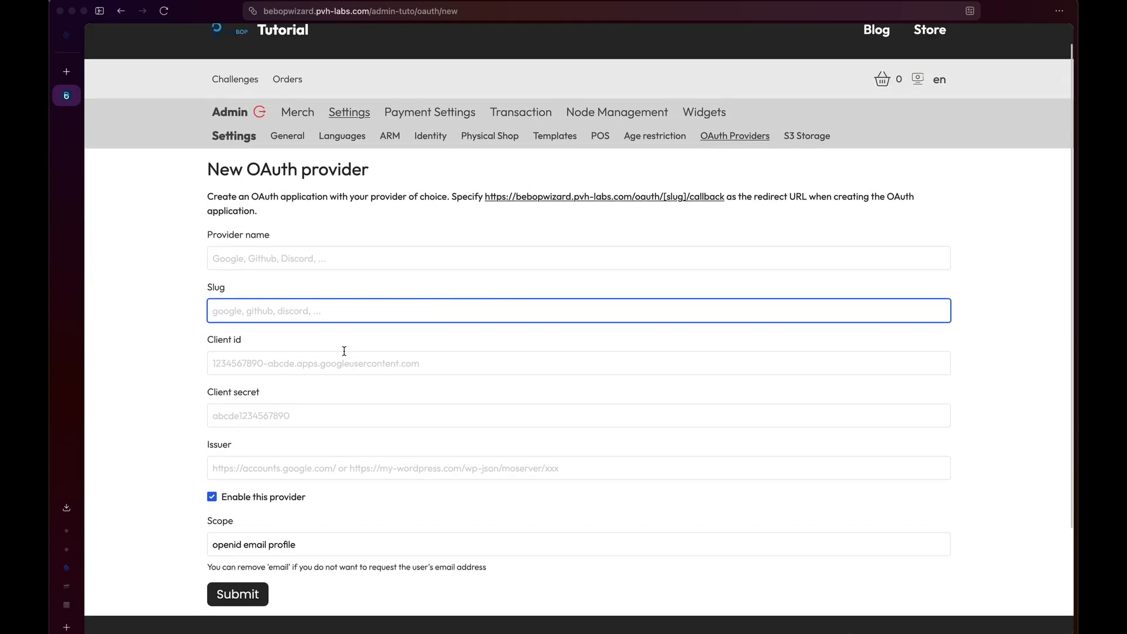
pyautogui.scroll(-3, 344, 350)
pyautogui.scroll(4, 344, 351)
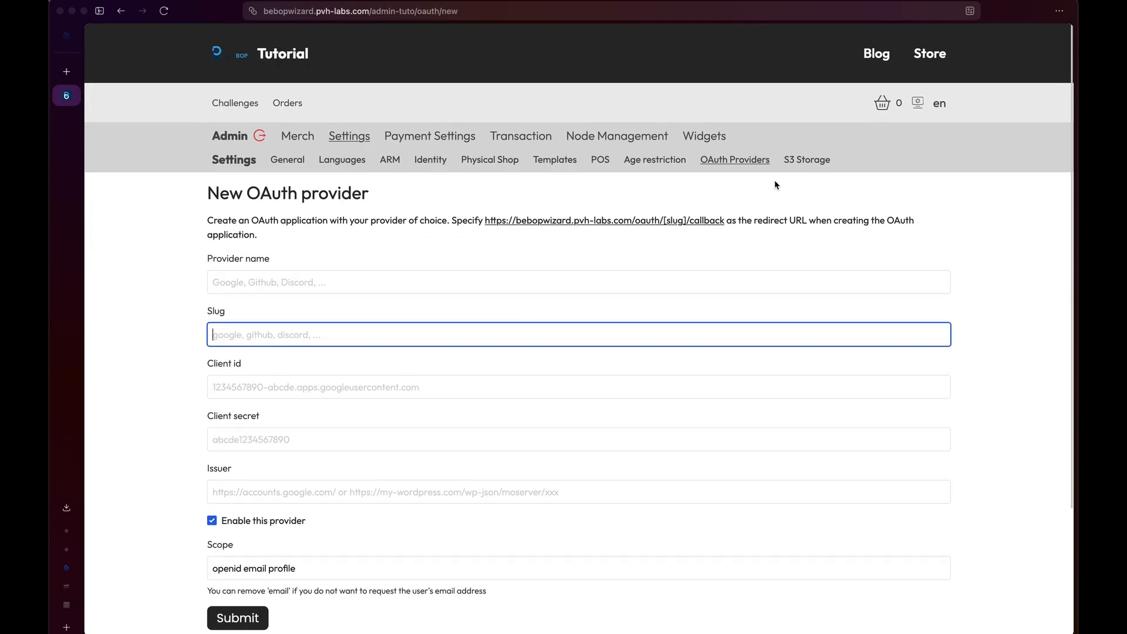
pyautogui.click(475, 189)
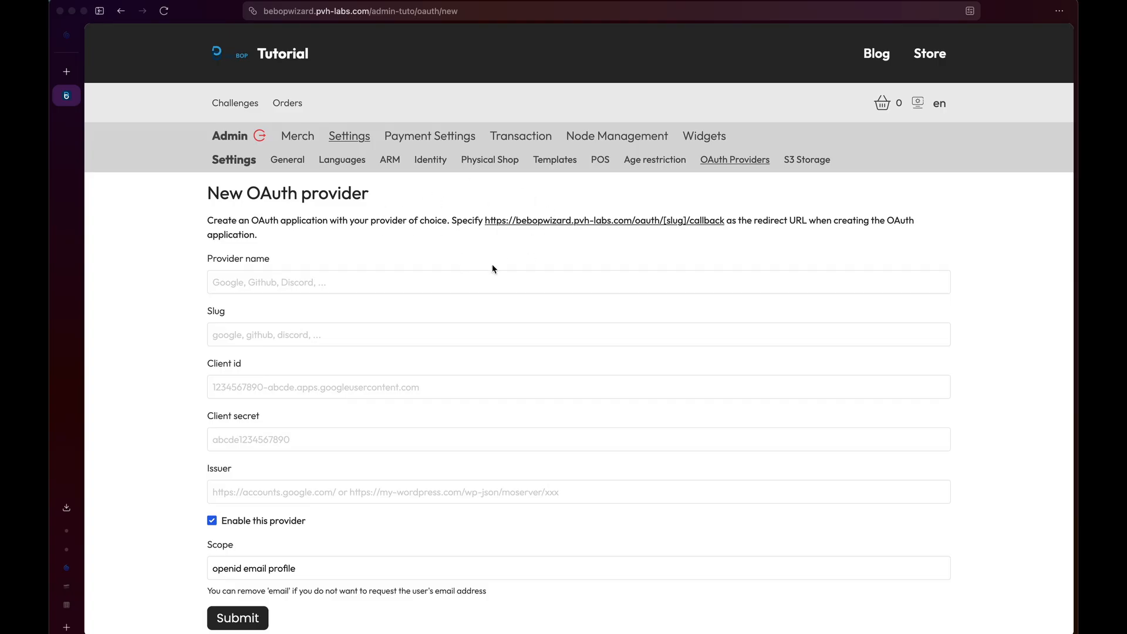
pyautogui.moveTo(519, 140)
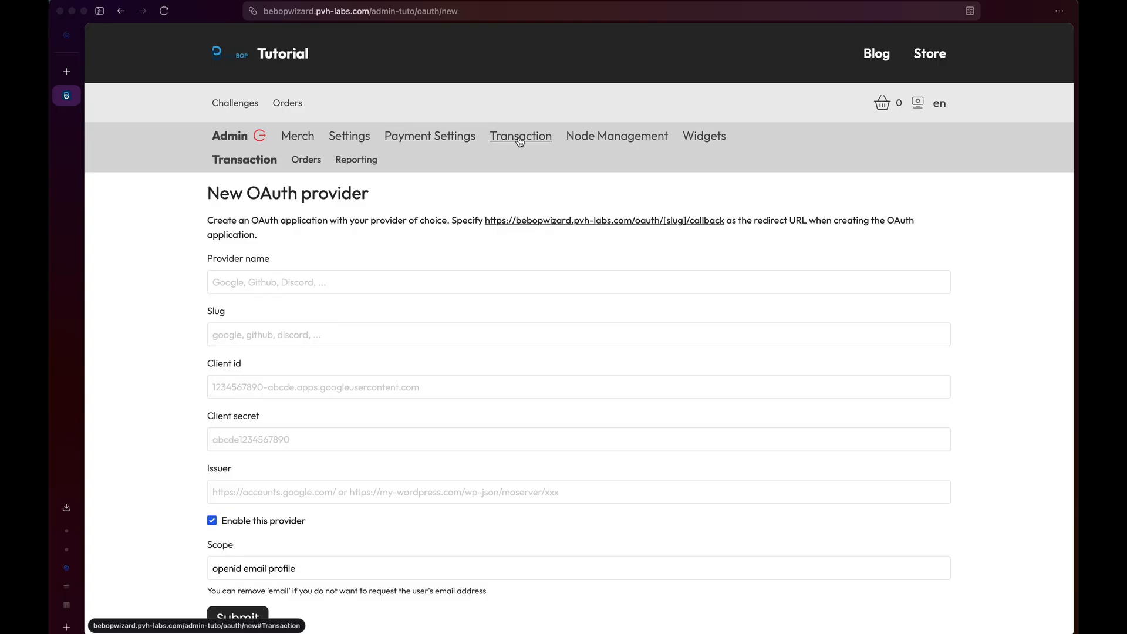
pyautogui.moveTo(602, 143)
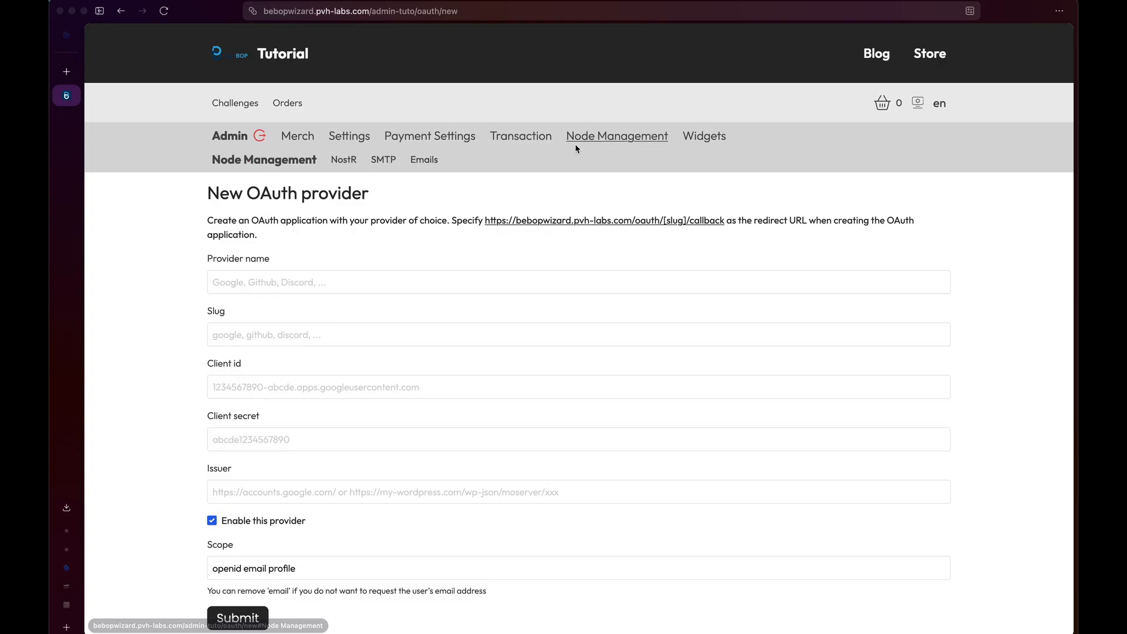
# On the SMTP page, set host mail.infomaniak.com from the notes, keeping port 587.
pyautogui.moveTo(349, 136)
pyautogui.click(390, 159)
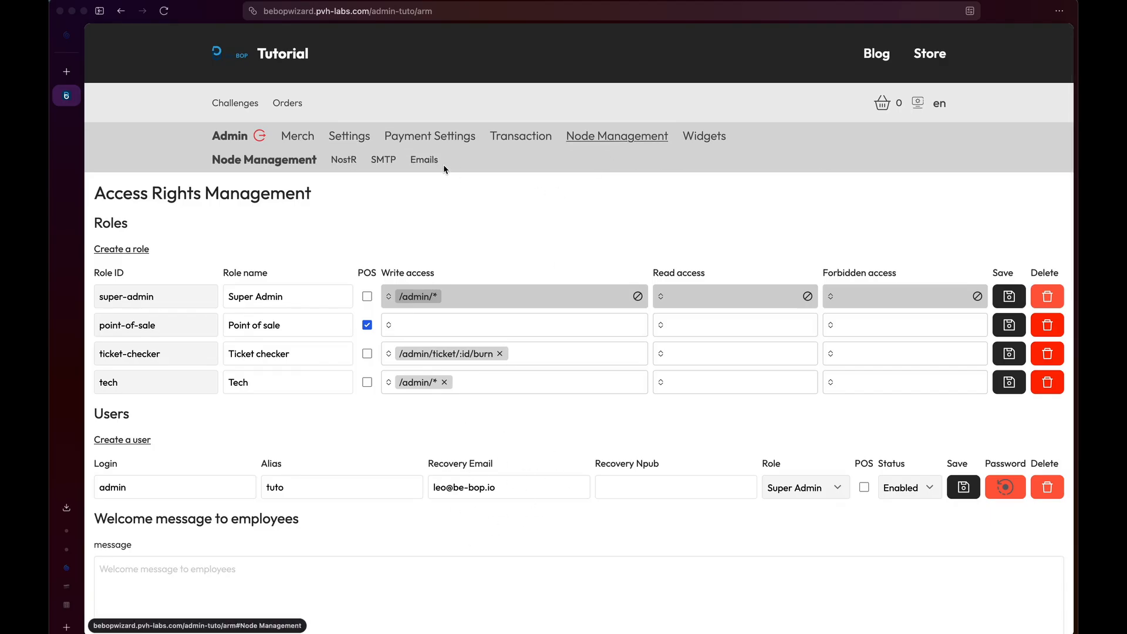
pyautogui.click(383, 160)
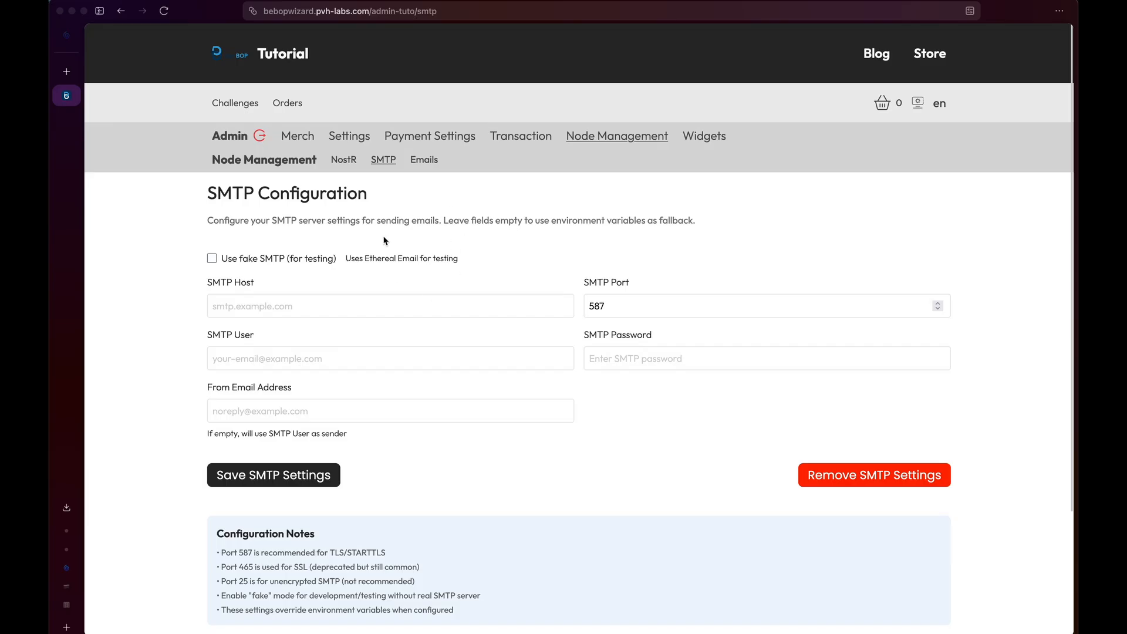
pyautogui.scroll(-3, 397, 300)
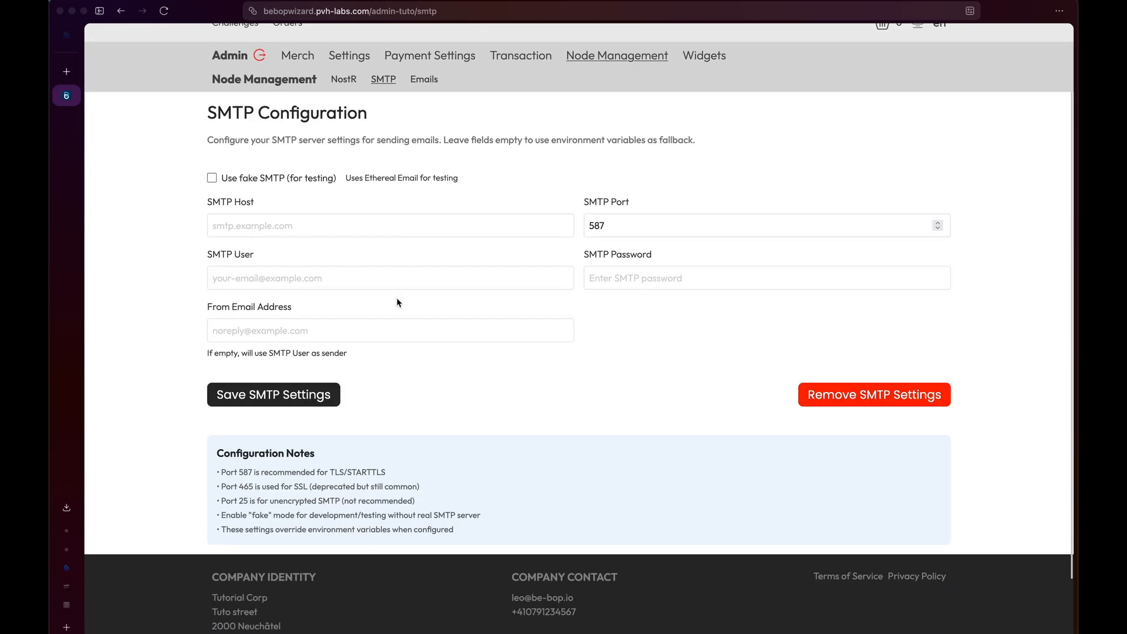
pyautogui.press('super+Tab')
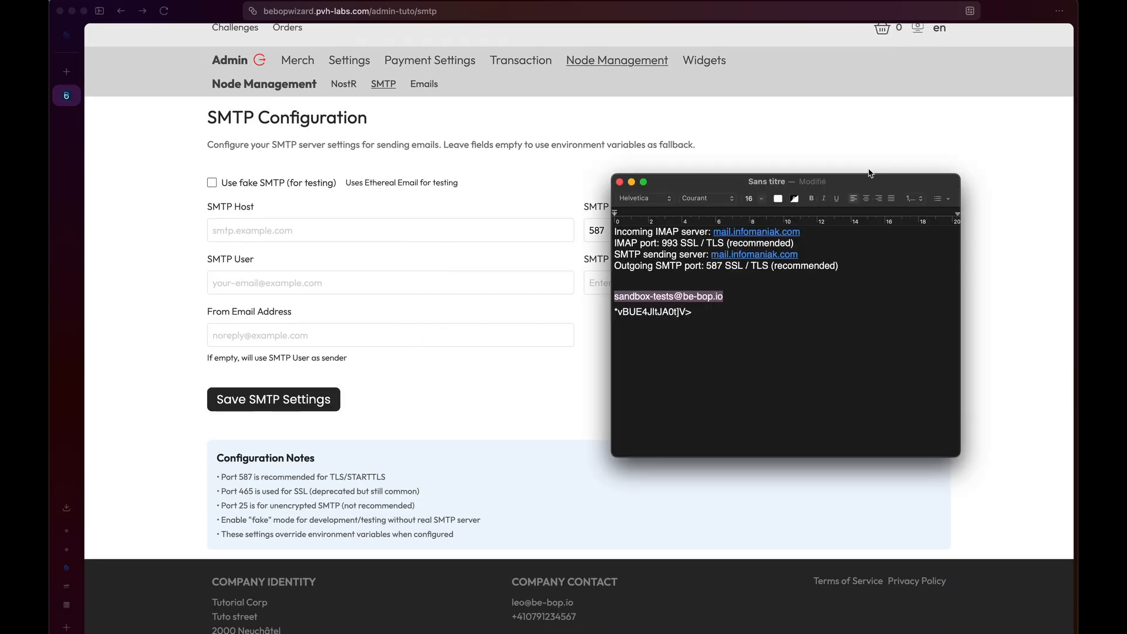
pyautogui.moveTo(806, 254); pyautogui.dragTo(714, 259)
pyautogui.press('super+c')
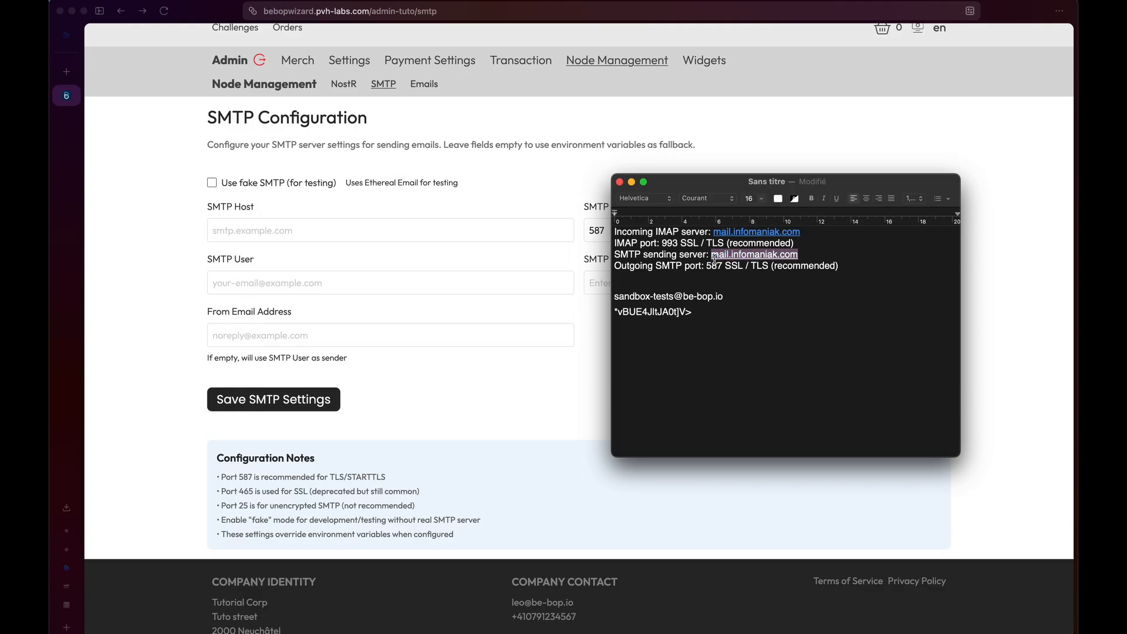
pyautogui.click(358, 229)
pyautogui.click(352, 227)
pyautogui.press('super+v')
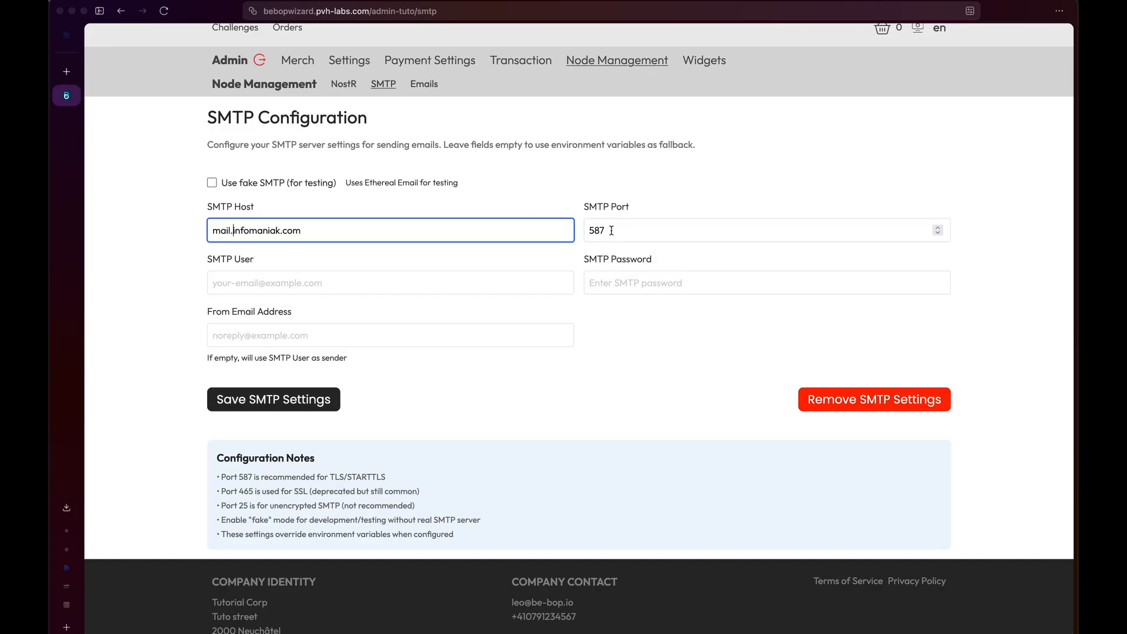
pyautogui.moveTo(611, 230); pyautogui.dragTo(586, 231)
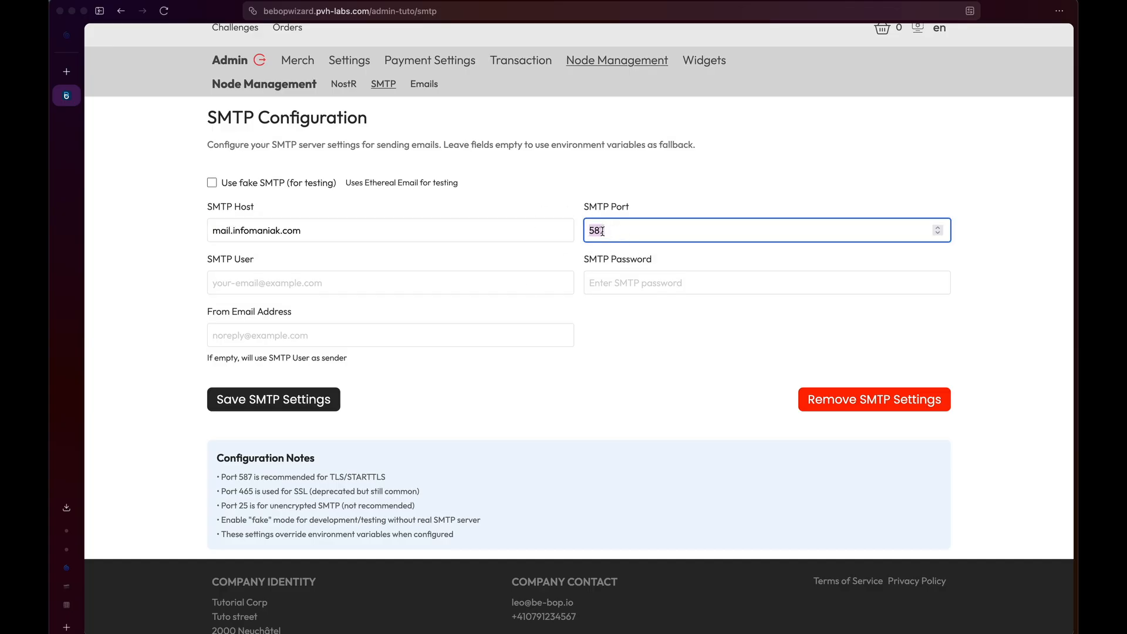
# Copy the sandbox mailbox address and its password from the notes into SMTP User and Password.
pyautogui.press('super+Tab')
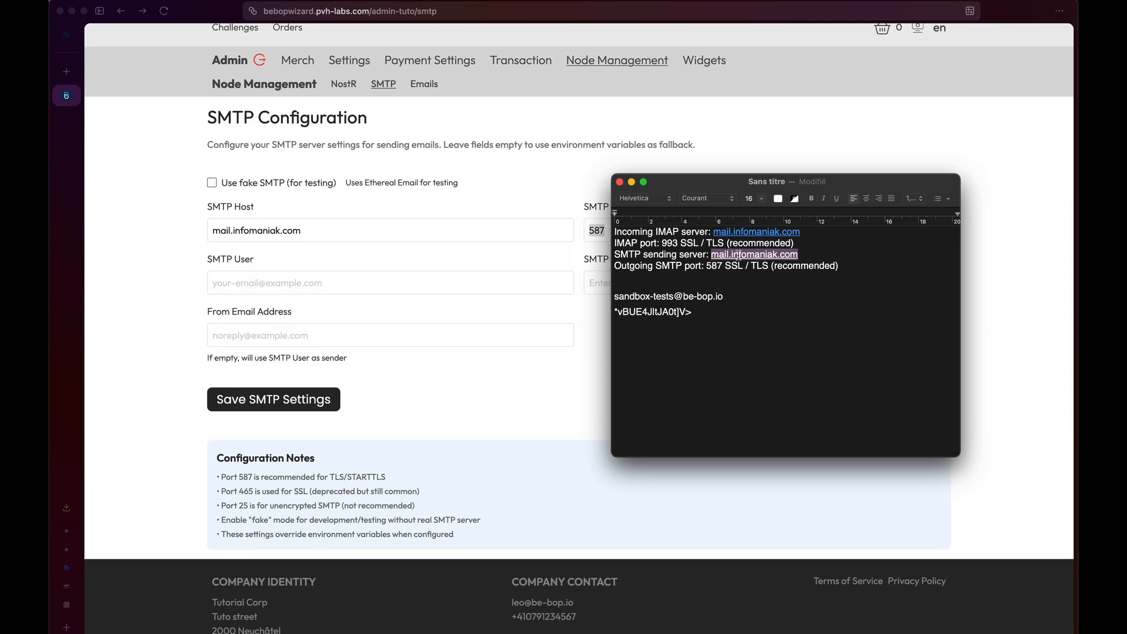
pyautogui.moveTo(660, 296); pyautogui.dragTo(594, 298)
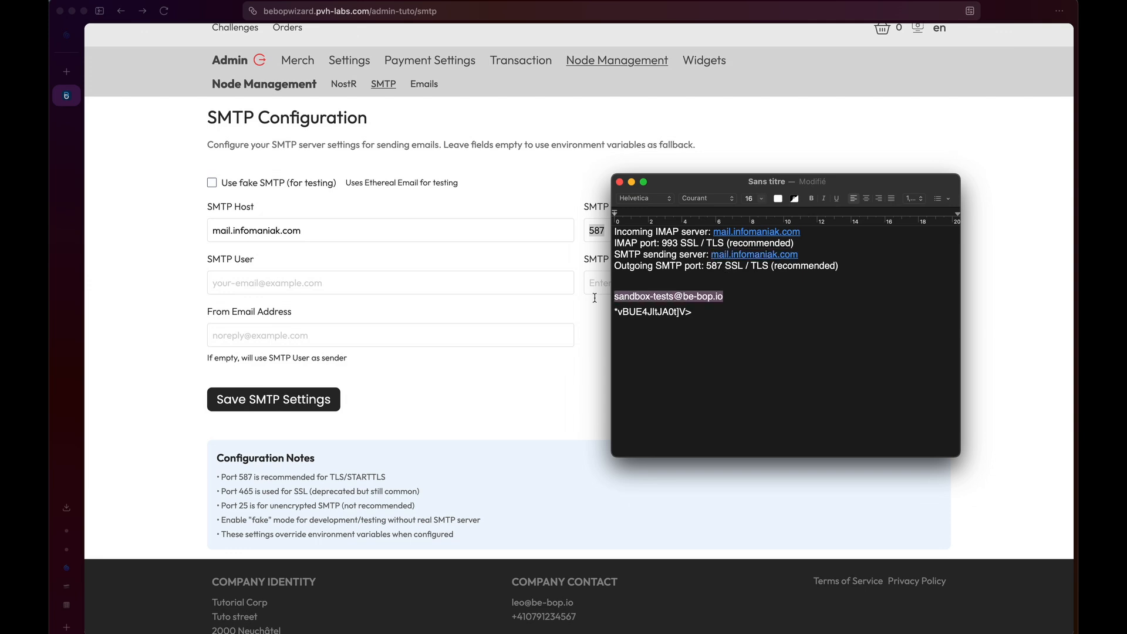
pyautogui.press('super+c')
pyautogui.press('super+Tab')
pyautogui.click(373, 289)
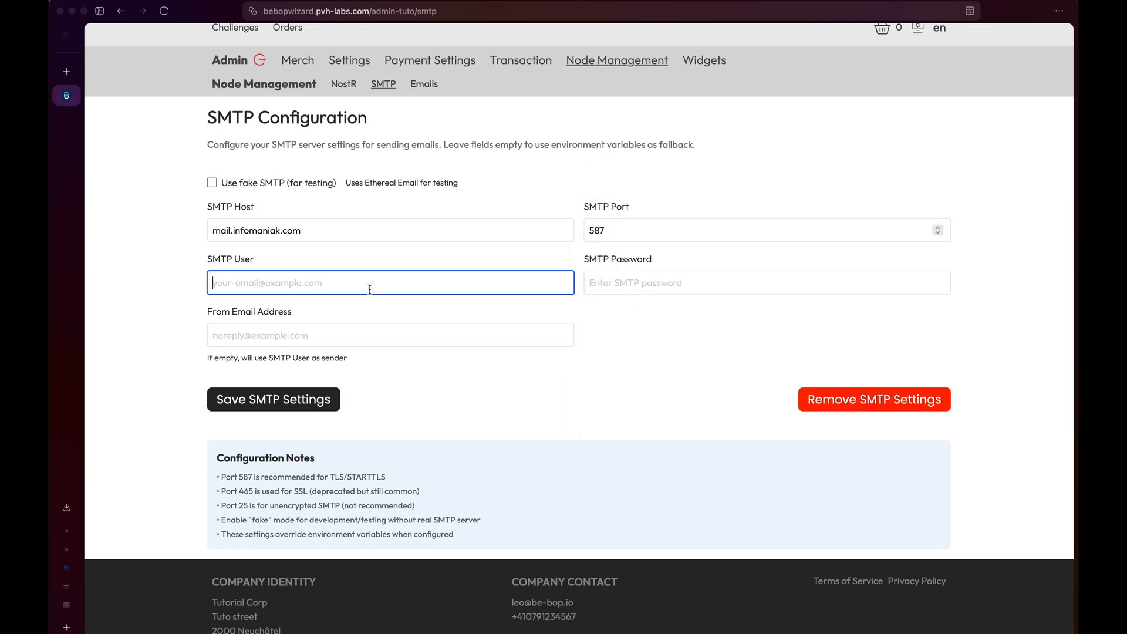
pyautogui.press('super+v')
pyautogui.press('super+Tab')
pyautogui.moveTo(692, 311); pyautogui.dragTo(618, 311)
pyautogui.press('super+c')
pyautogui.press('super+Tab')
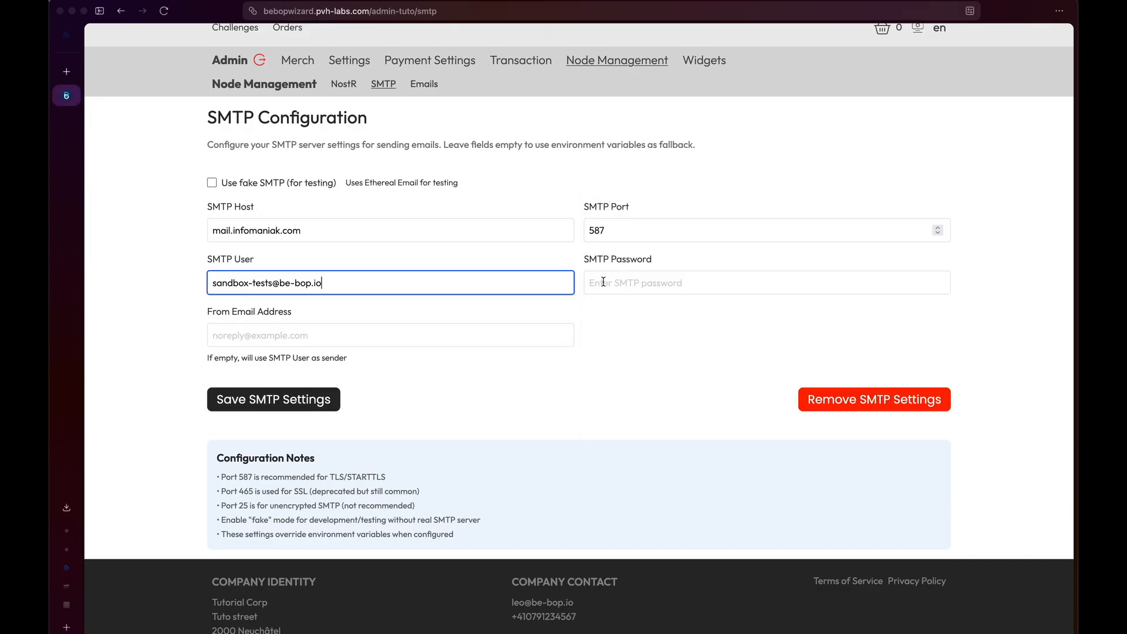
pyautogui.click(603, 283)
pyautogui.press('super+v')
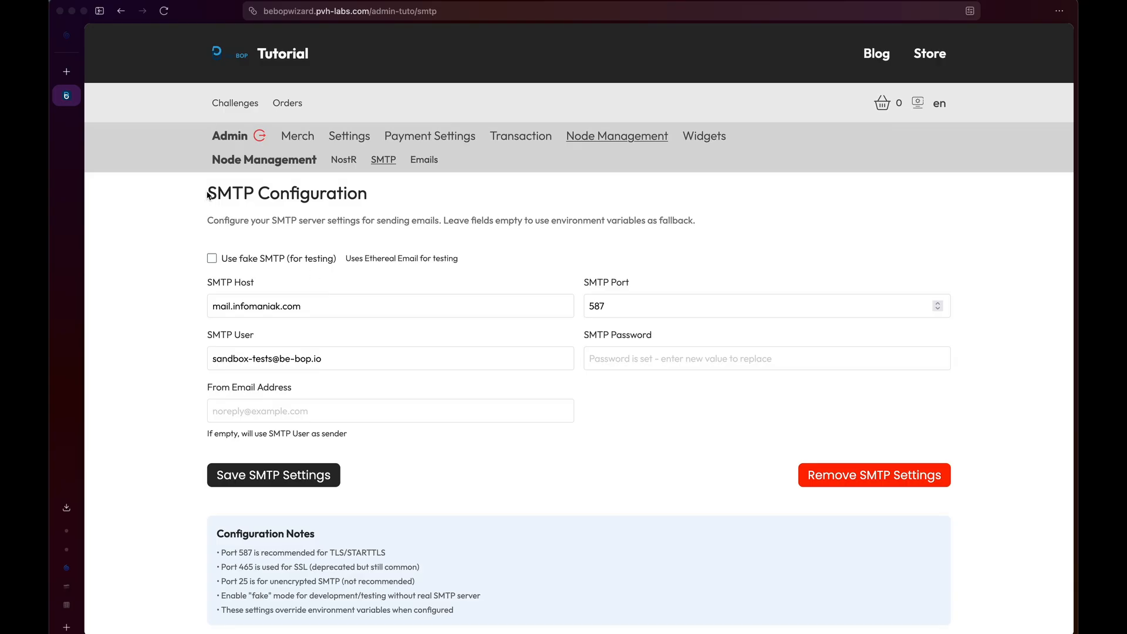
# Check the From address and user fields, then save the SMTP settings.
pyautogui.moveTo(209, 192); pyautogui.dragTo(241, 193)
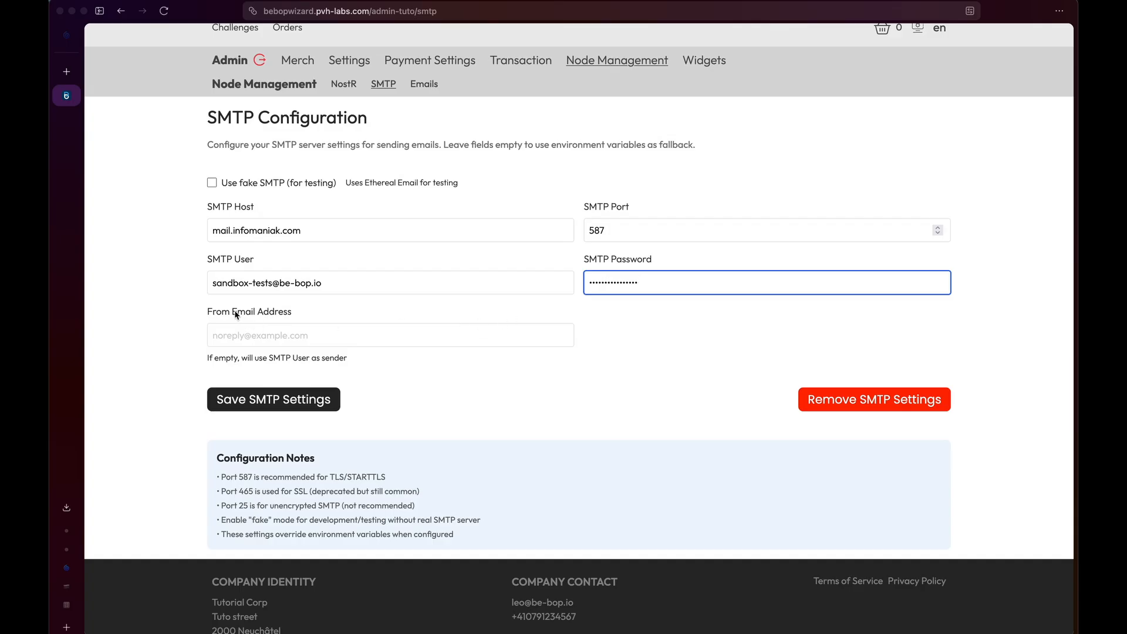
pyautogui.click(214, 338)
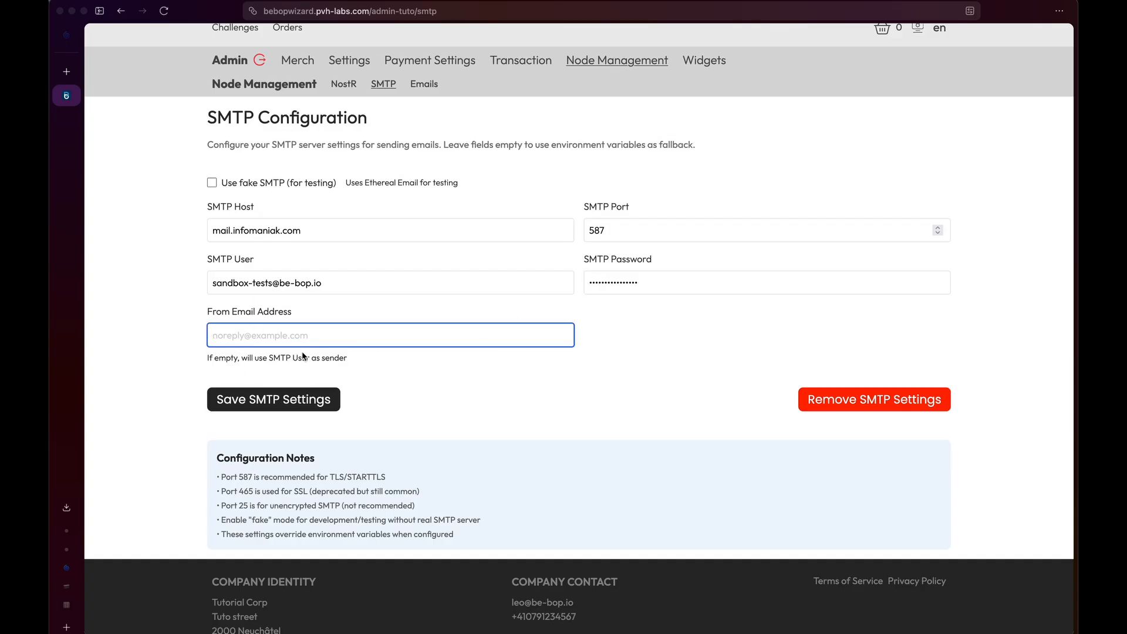
pyautogui.moveTo(343, 280); pyautogui.dragTo(157, 284)
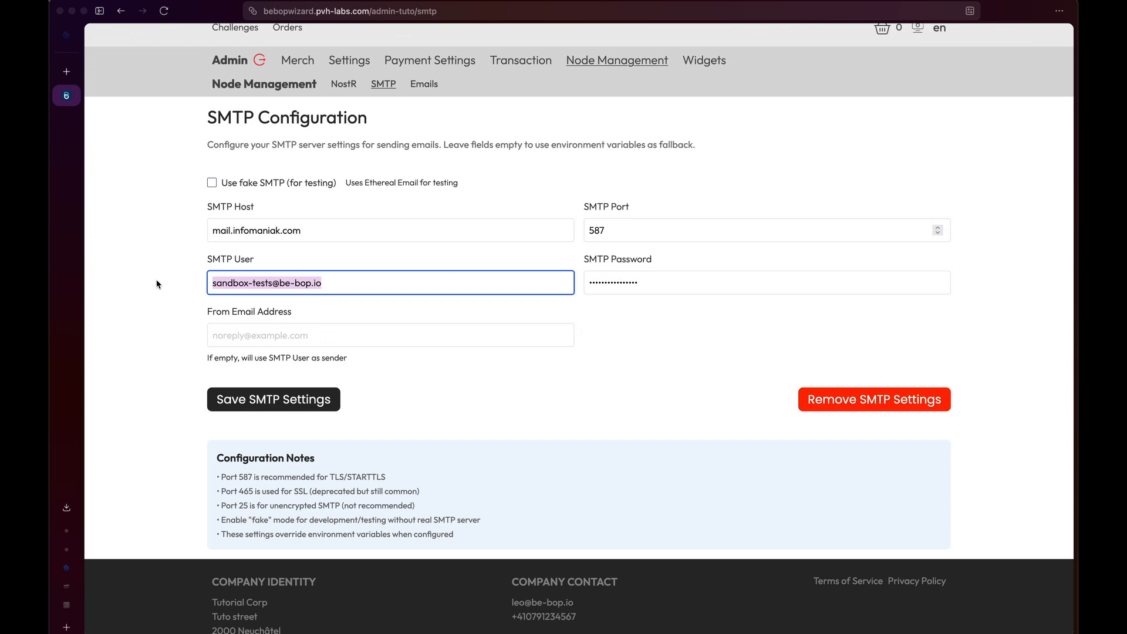
pyautogui.click(304, 399)
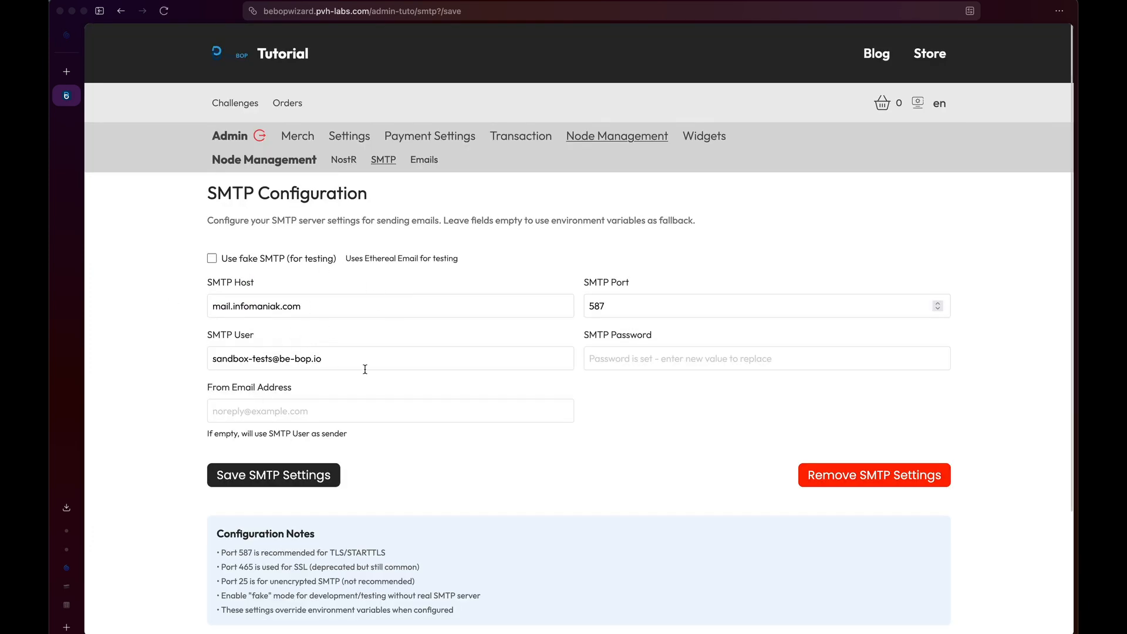
pyautogui.scroll(-1, 427, 145)
# Go from the Emails page to the NostR settings page, with its empty private key and four default relays.
pyautogui.click(426, 132)
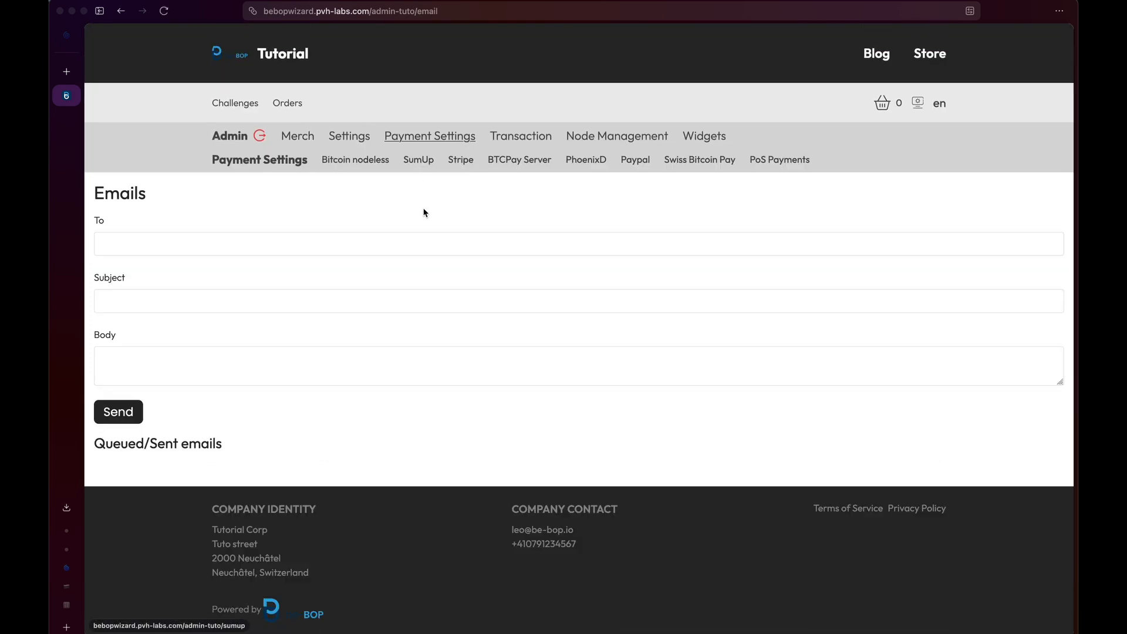
pyautogui.click(392, 252)
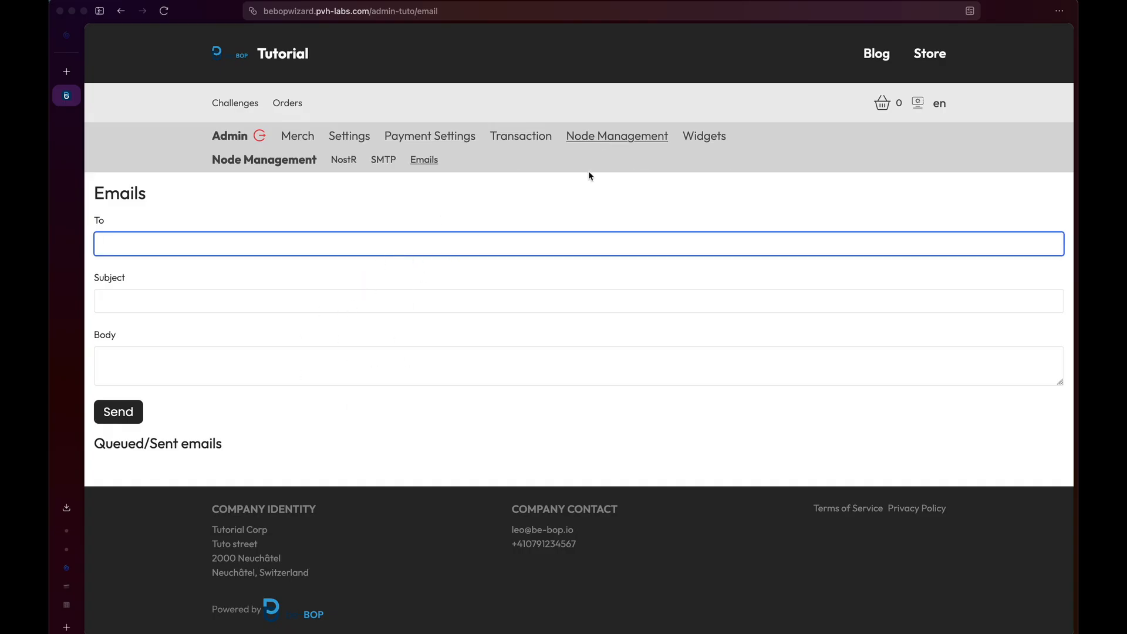
pyautogui.click(349, 165)
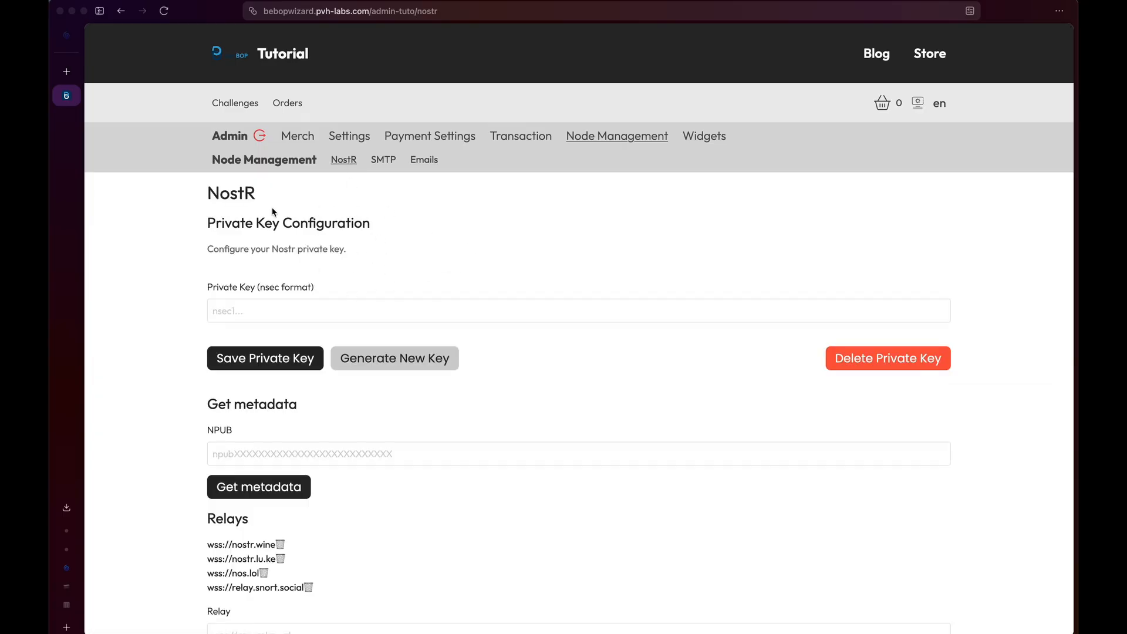
pyautogui.click(383, 160)
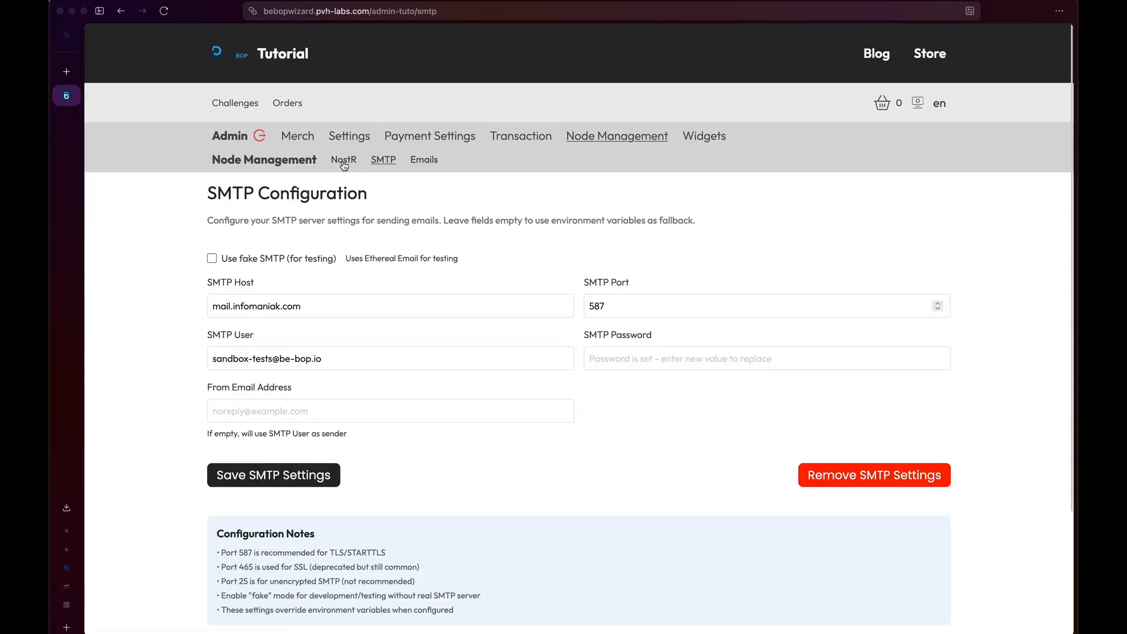
pyautogui.click(344, 164)
pyautogui.click(394, 166)
pyautogui.click(339, 167)
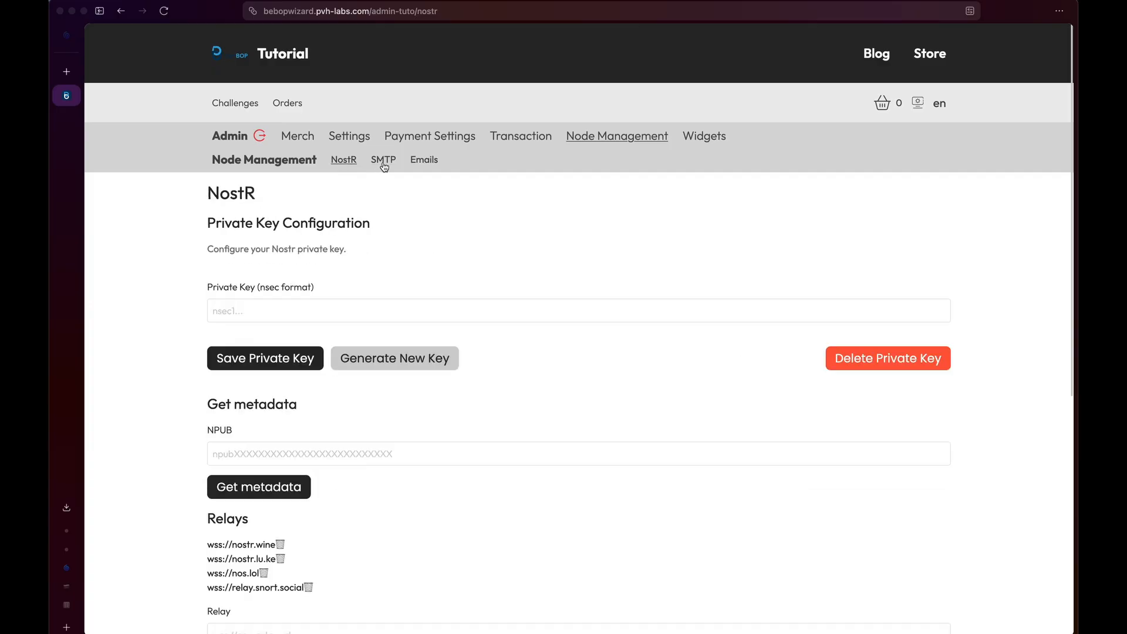
pyautogui.click(372, 167)
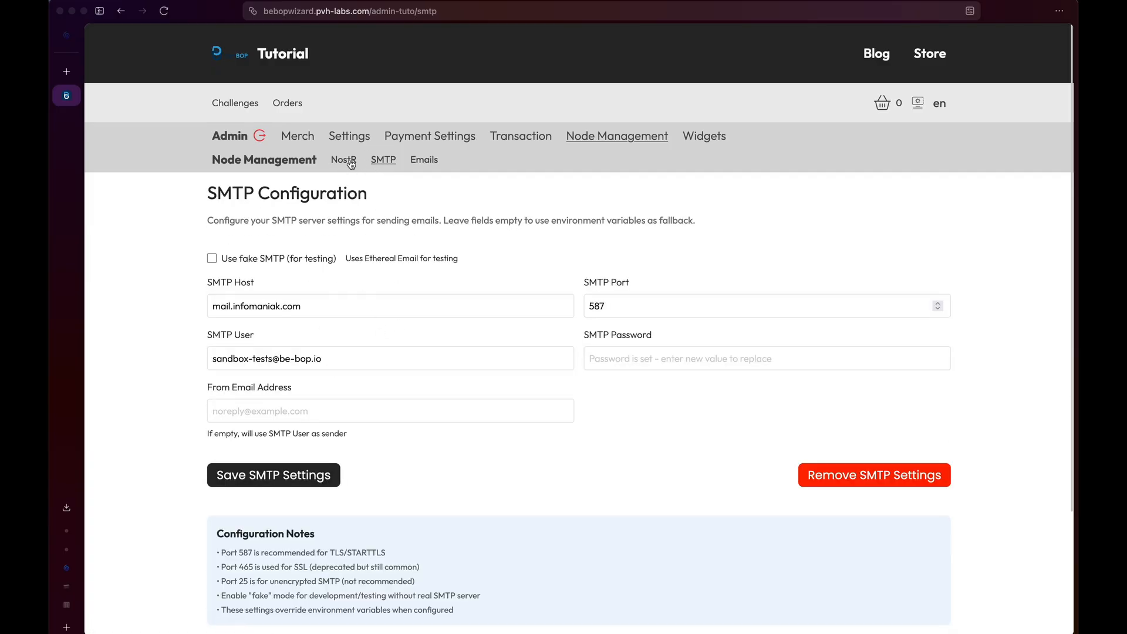
pyautogui.click(352, 160)
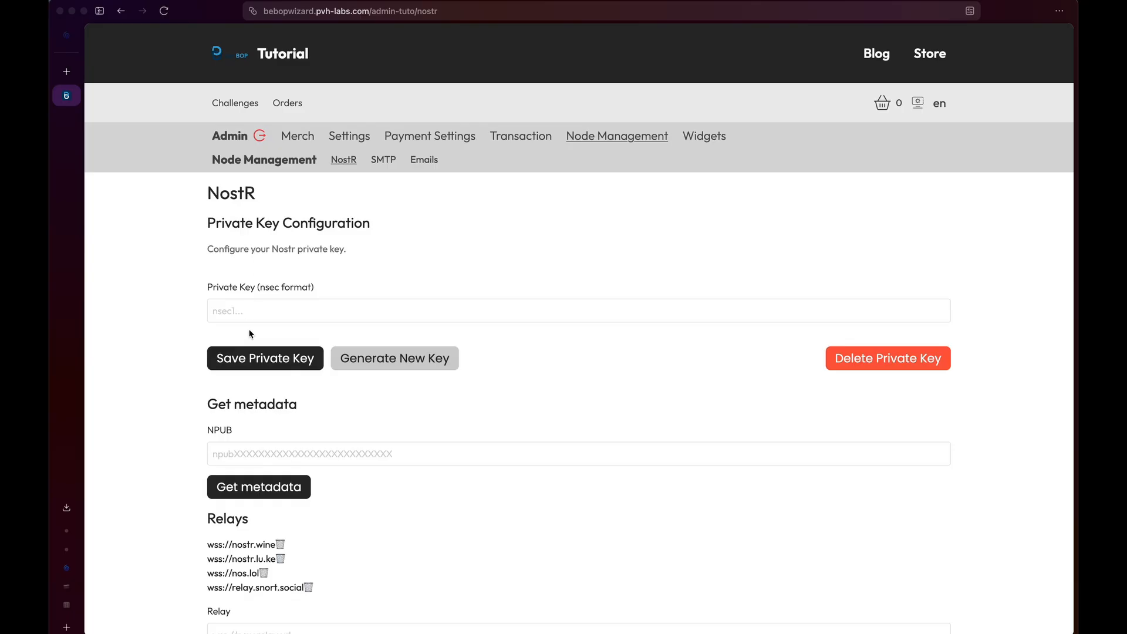
pyautogui.click(254, 305)
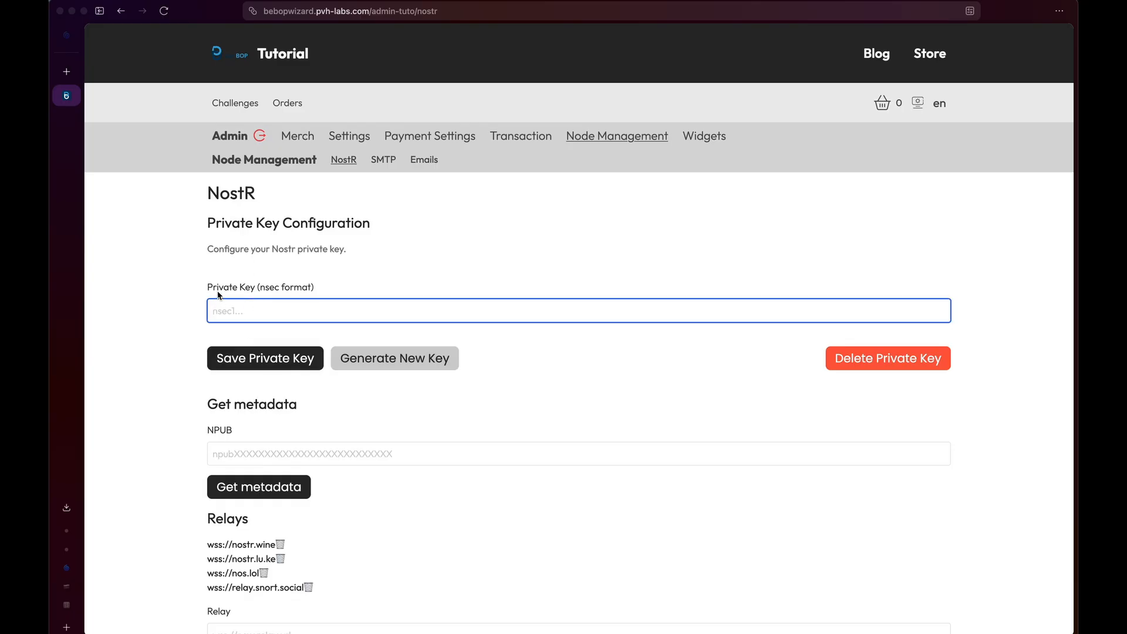
pyautogui.click(404, 359)
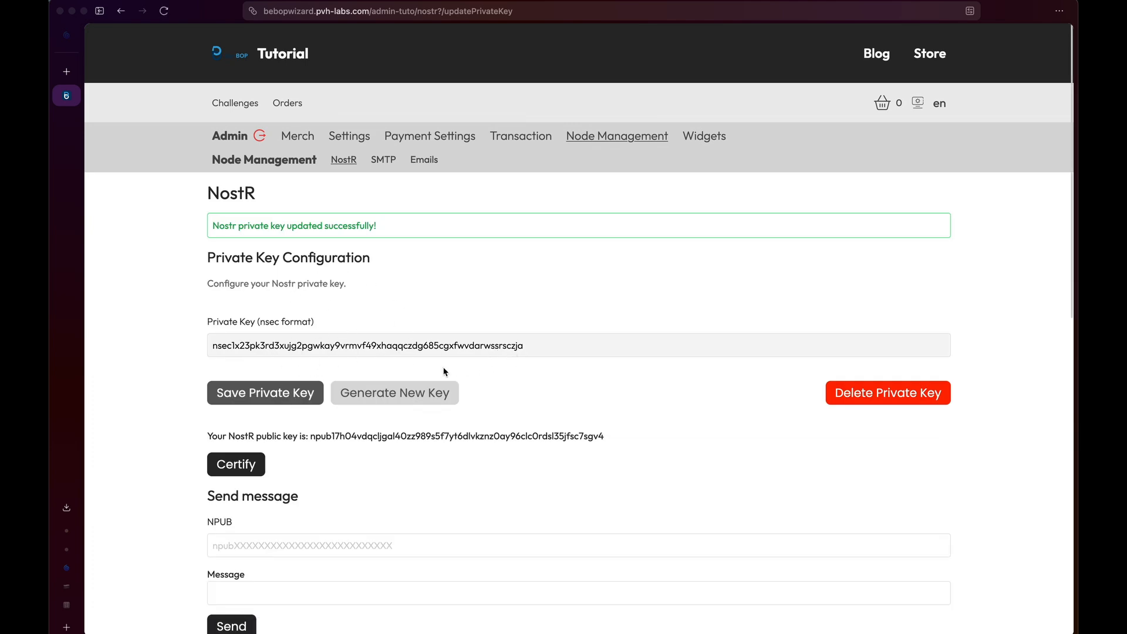
pyautogui.scroll(-3, 444, 371)
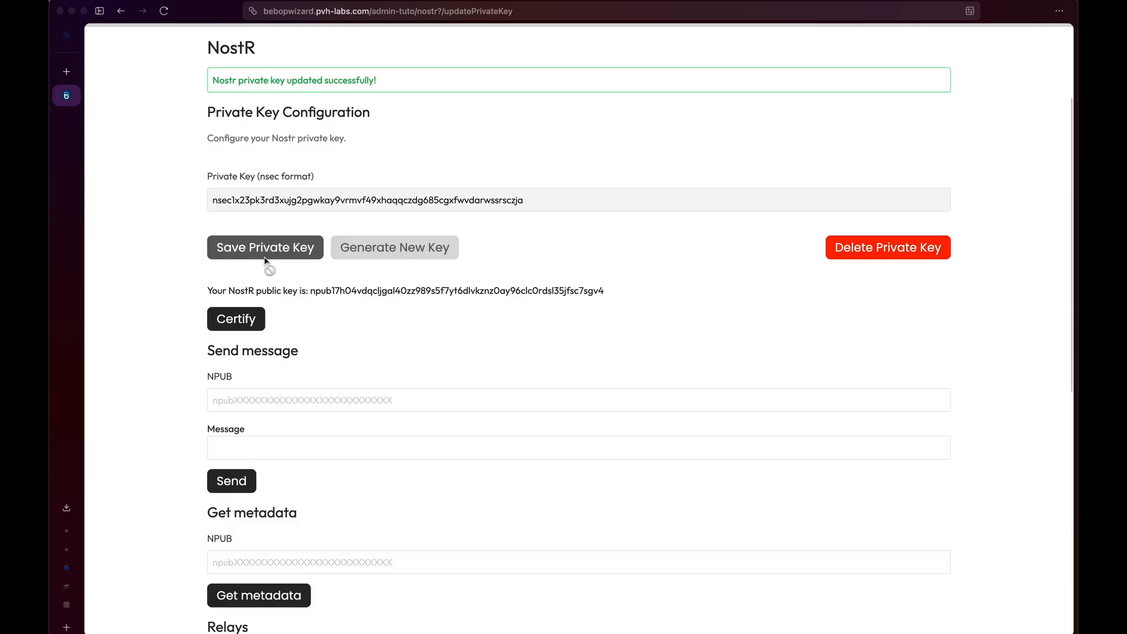
pyautogui.scroll(-2, 281, 302)
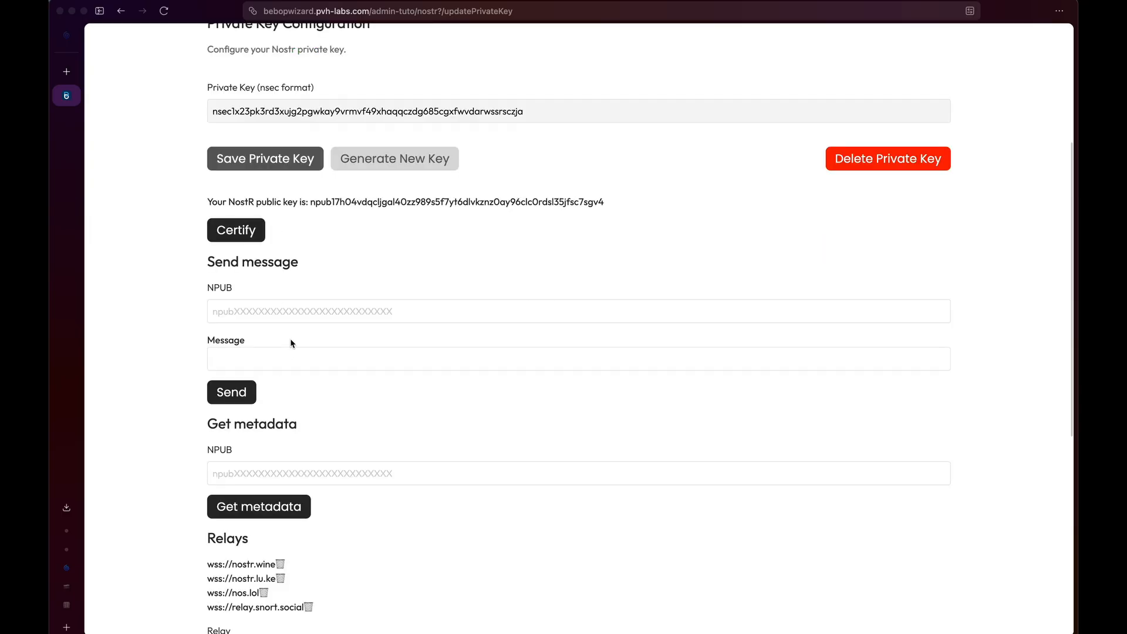
pyautogui.scroll(-2, 306, 387)
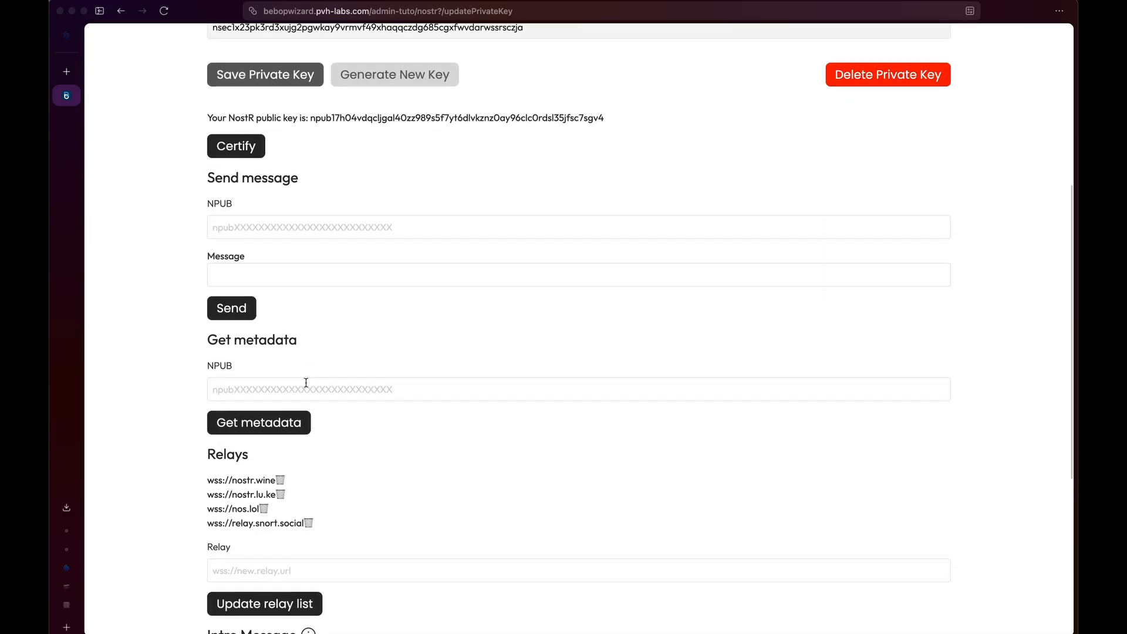
pyautogui.moveTo(204, 352); pyautogui.dragTo(249, 352)
pyautogui.click(216, 351)
# Look over the four listed relay addresses and the new relay address field.
pyautogui.scroll(5, 336, 332)
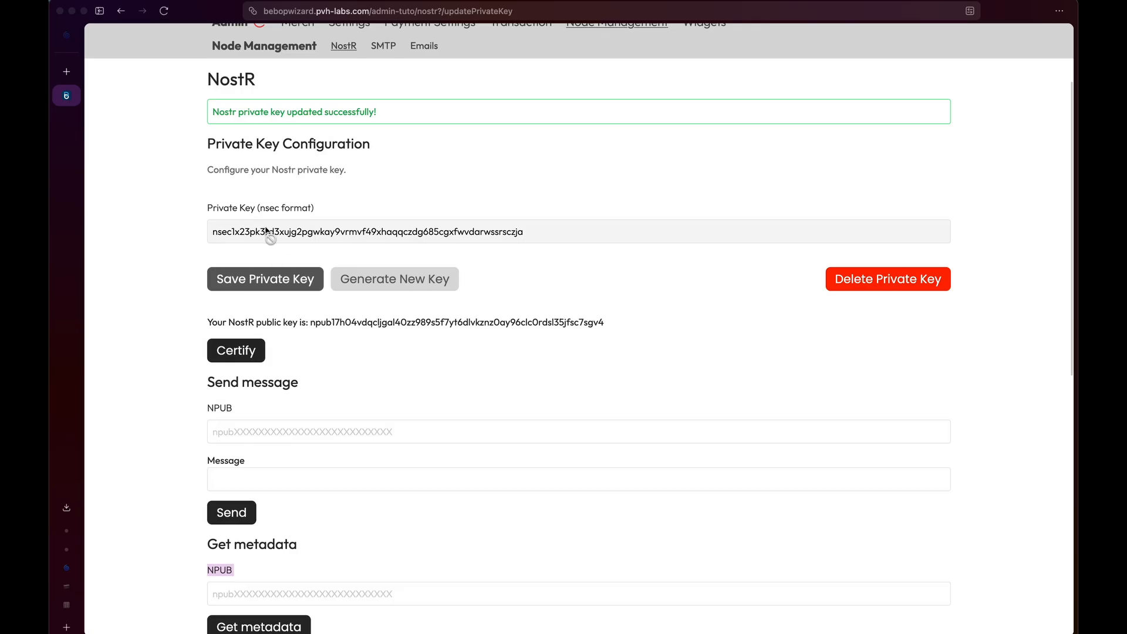
pyautogui.scroll(-7, 393, 311)
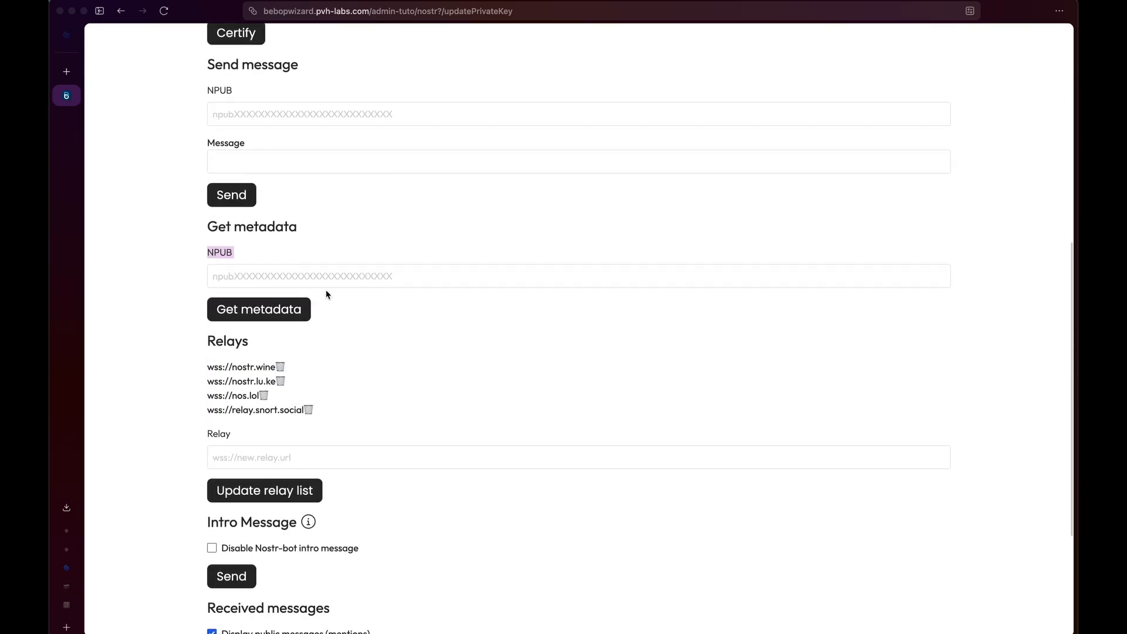
pyautogui.scroll(-2, 327, 294)
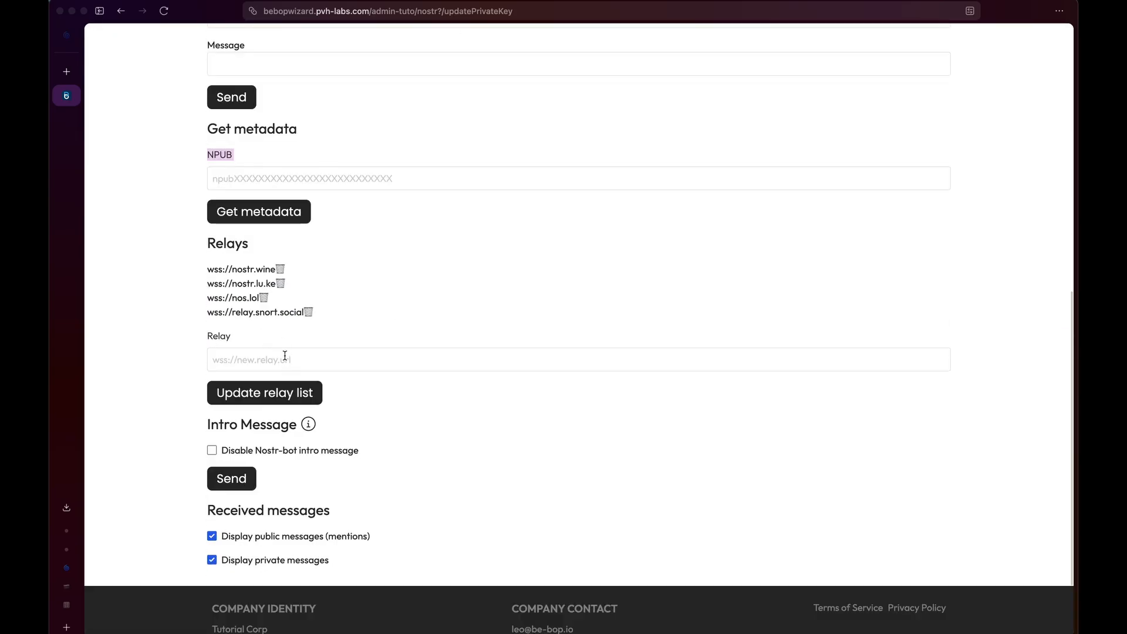
pyautogui.click(284, 359)
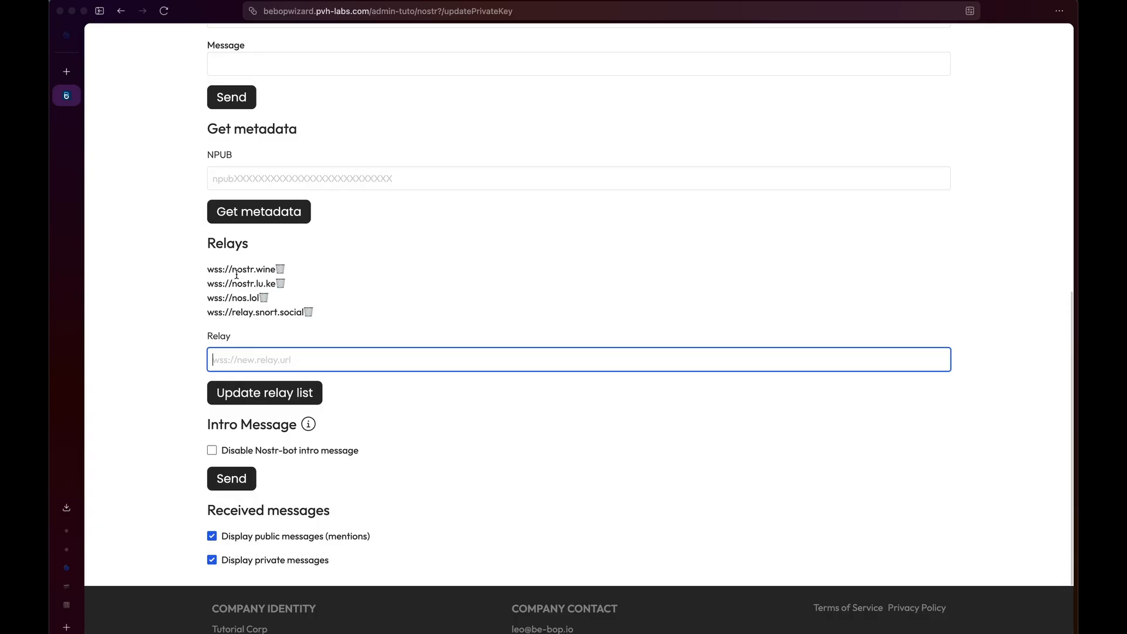
pyautogui.moveTo(211, 267); pyautogui.dragTo(267, 304)
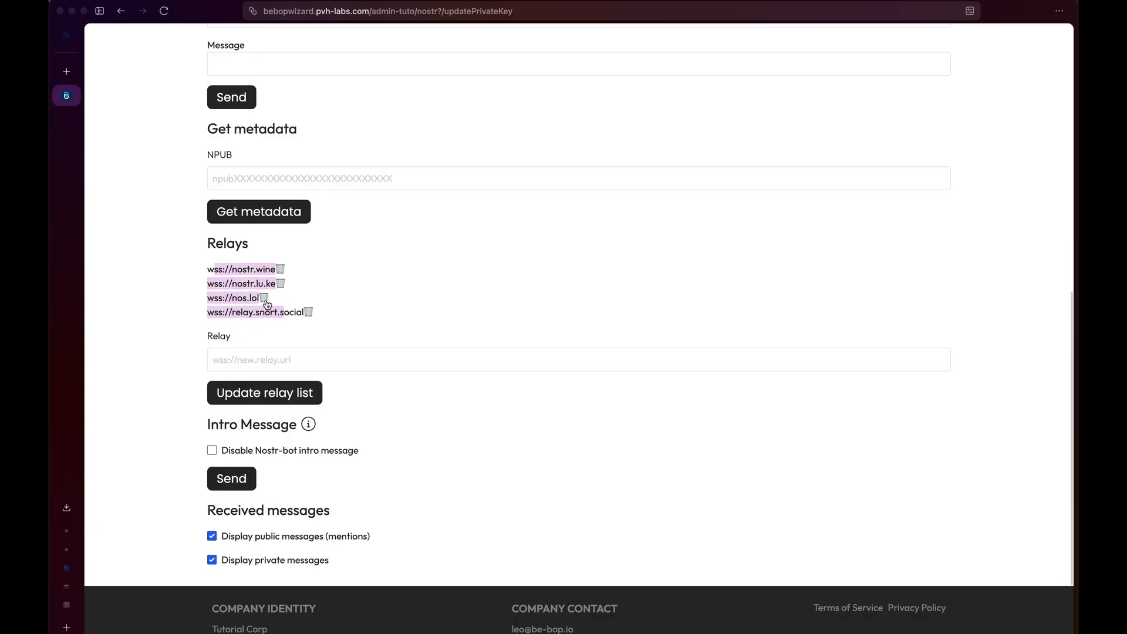
pyautogui.click(358, 353)
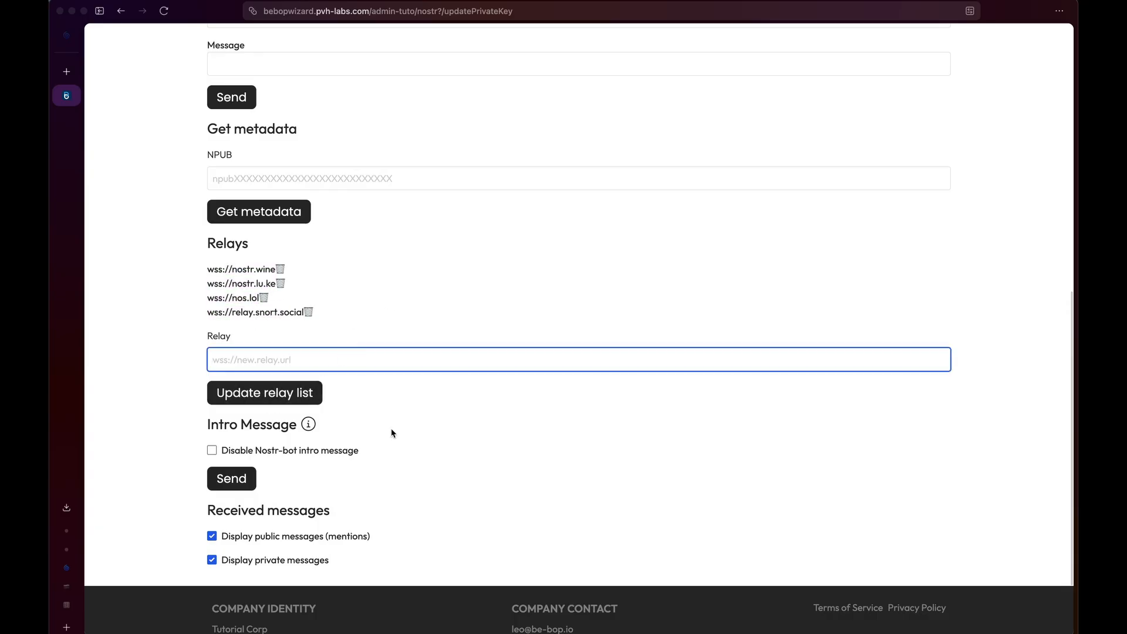
# Tick 'Disable Nostr-bot intro message' and send it, getting the disabled confirmation.
pyautogui.scroll(-2, 391, 433)
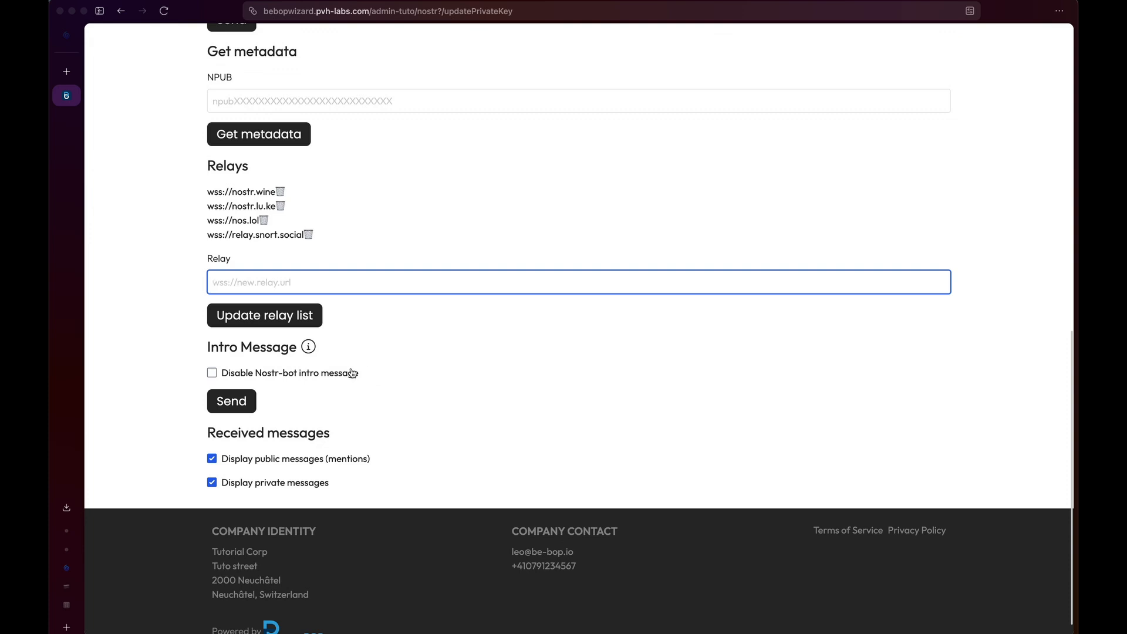
pyautogui.click(212, 373)
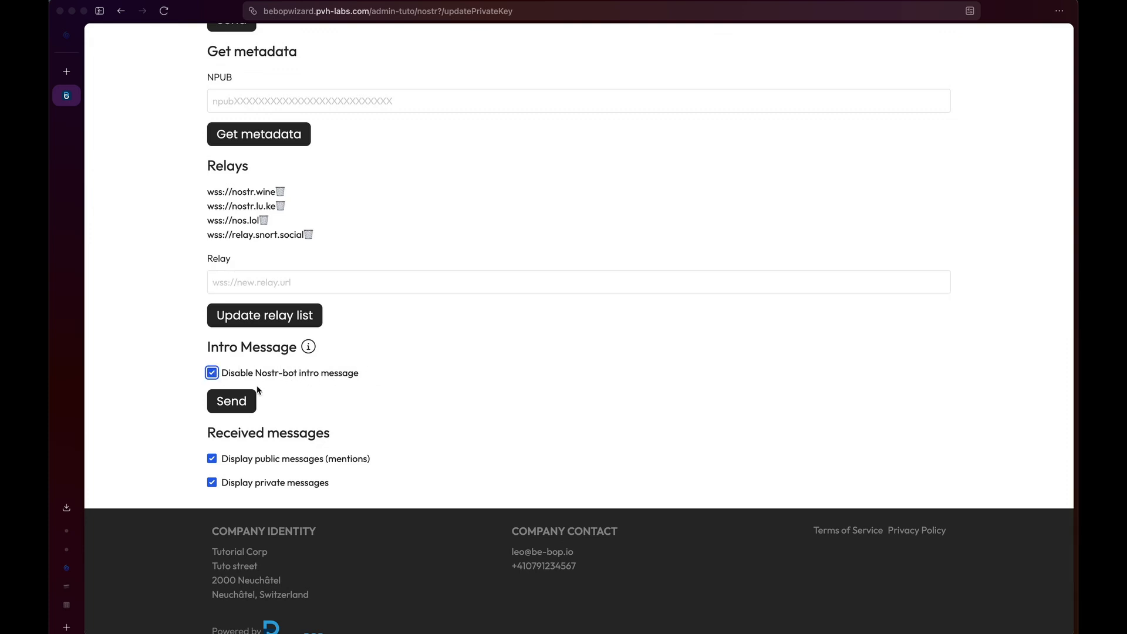
pyautogui.click(241, 404)
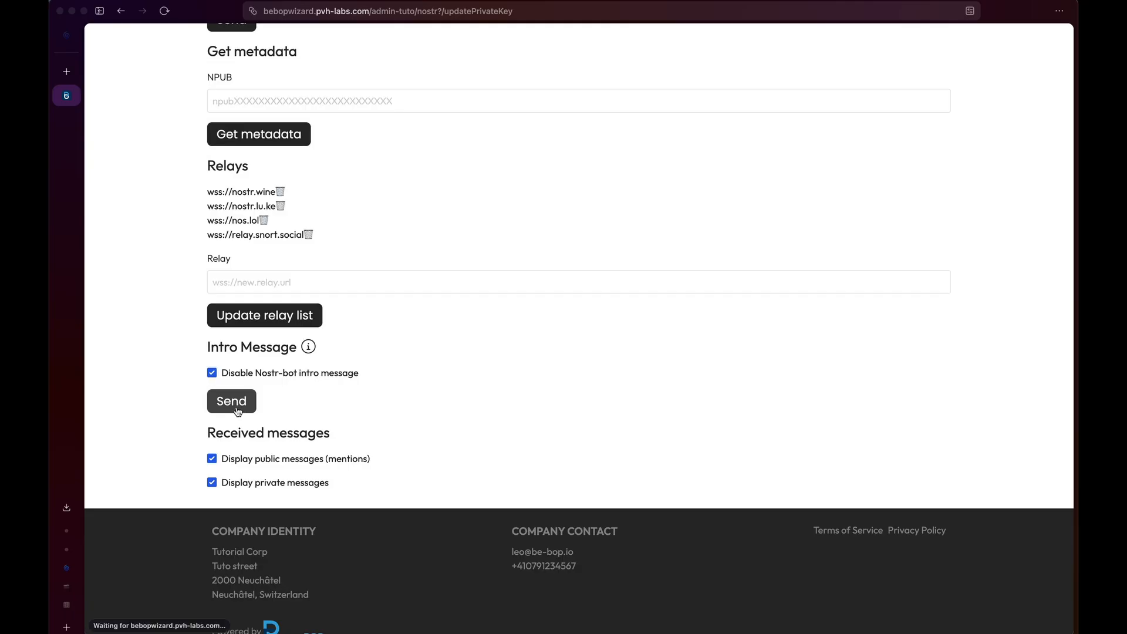
pyautogui.scroll(-10, 355, 461)
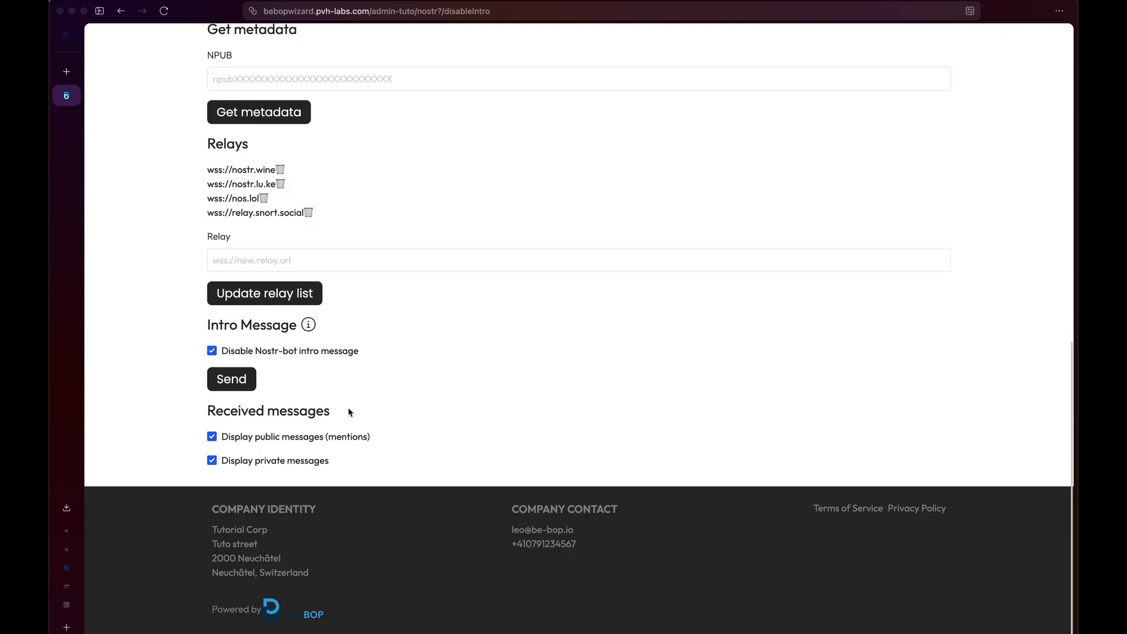
pyautogui.scroll(10, 347, 410)
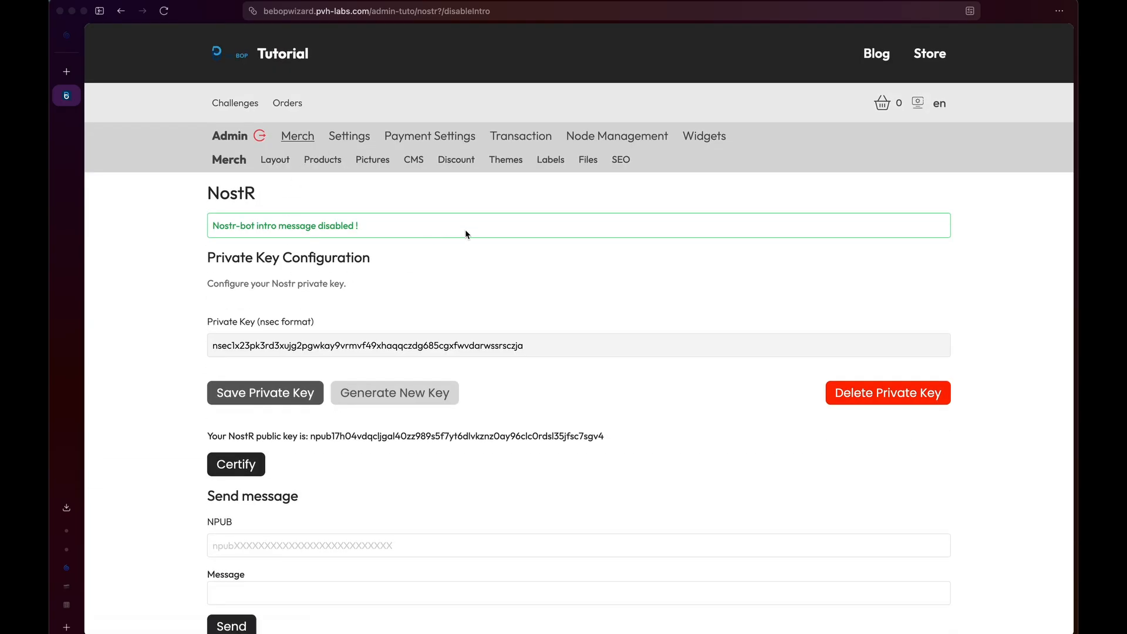
# On the SEO page, toggle search-engine hiding and the be-BOP.io beacon, leaving both unchanged.
pyautogui.click(621, 159)
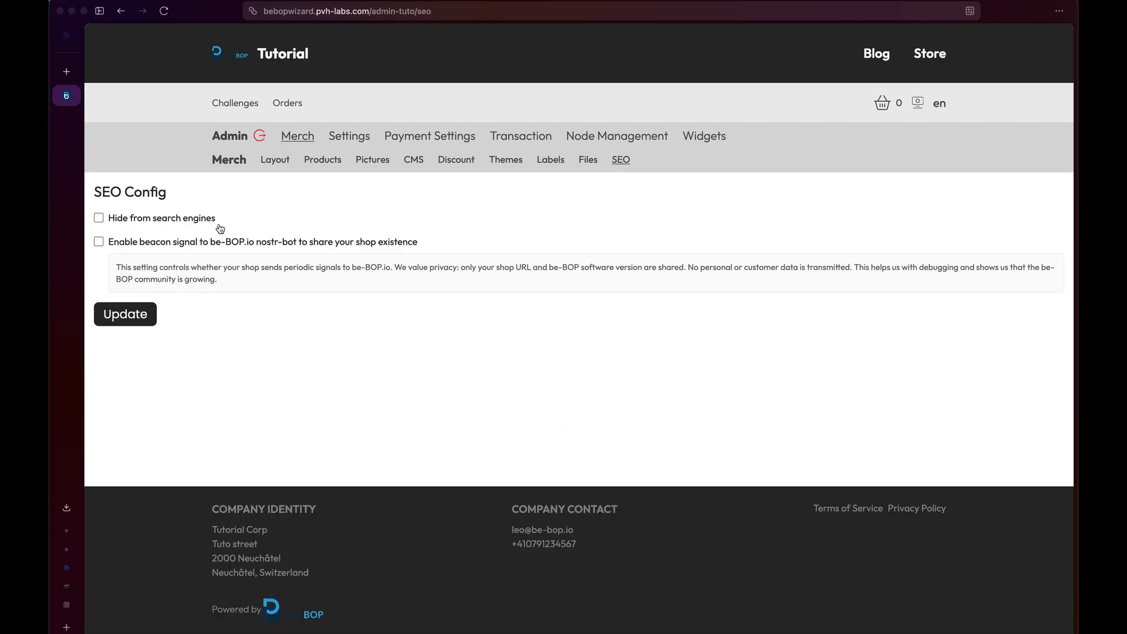
pyautogui.click(147, 220)
pyautogui.click(147, 221)
pyautogui.click(173, 245)
pyautogui.click(173, 246)
# Open the CMS list and scroll through the home, terms, maintenance and agewall special pages.
pyautogui.click(413, 160)
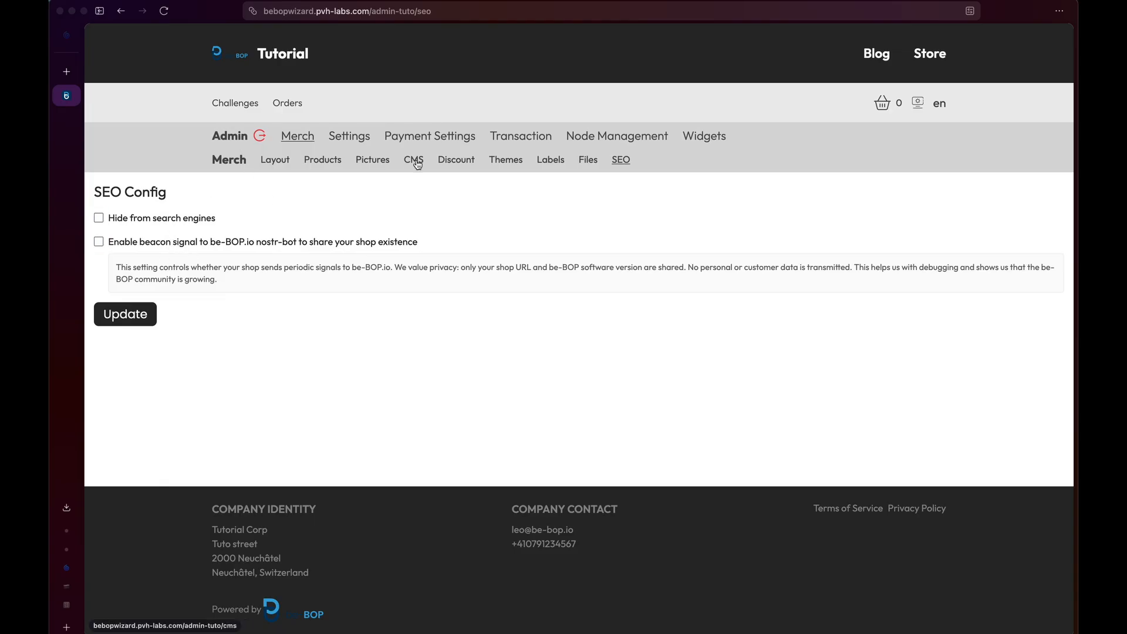
pyautogui.scroll(-5, 235, 252)
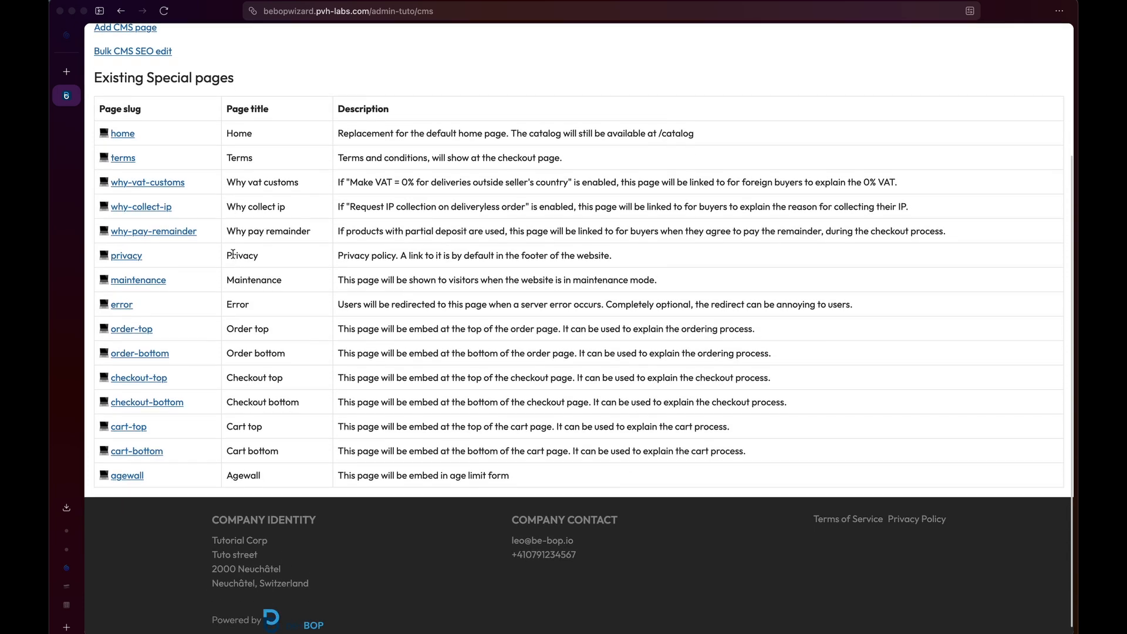
pyautogui.scroll(5, 238, 251)
pyautogui.scroll(-3, 218, 252)
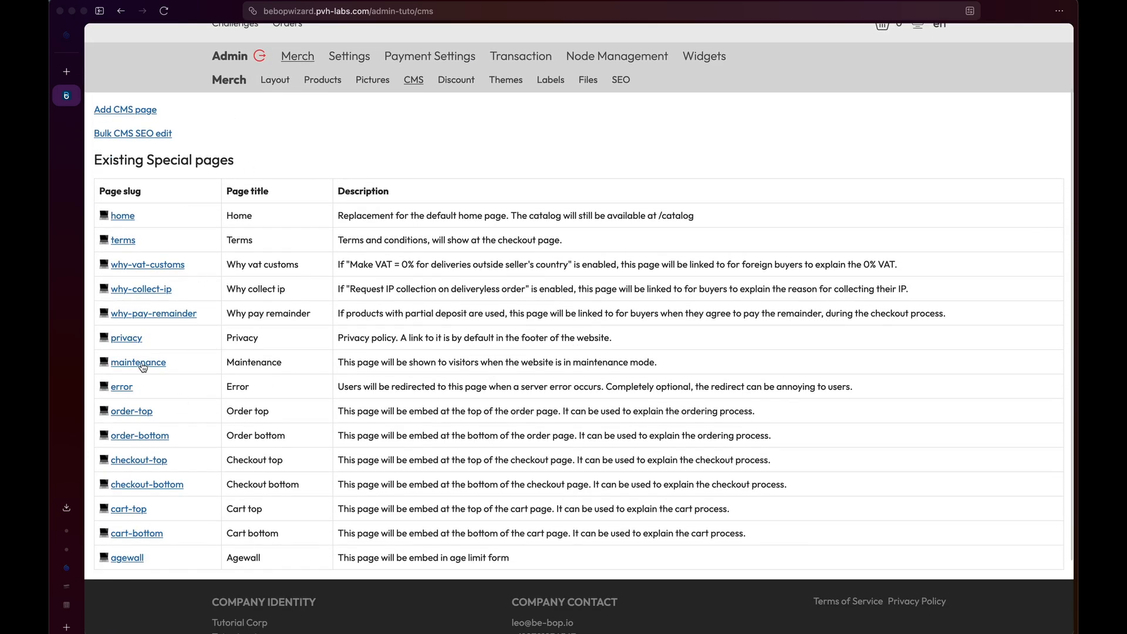
# Open the home CMS page for editing and preview it as visitors see it.
pyautogui.click(123, 388)
pyautogui.scroll(-2, 146, 509)
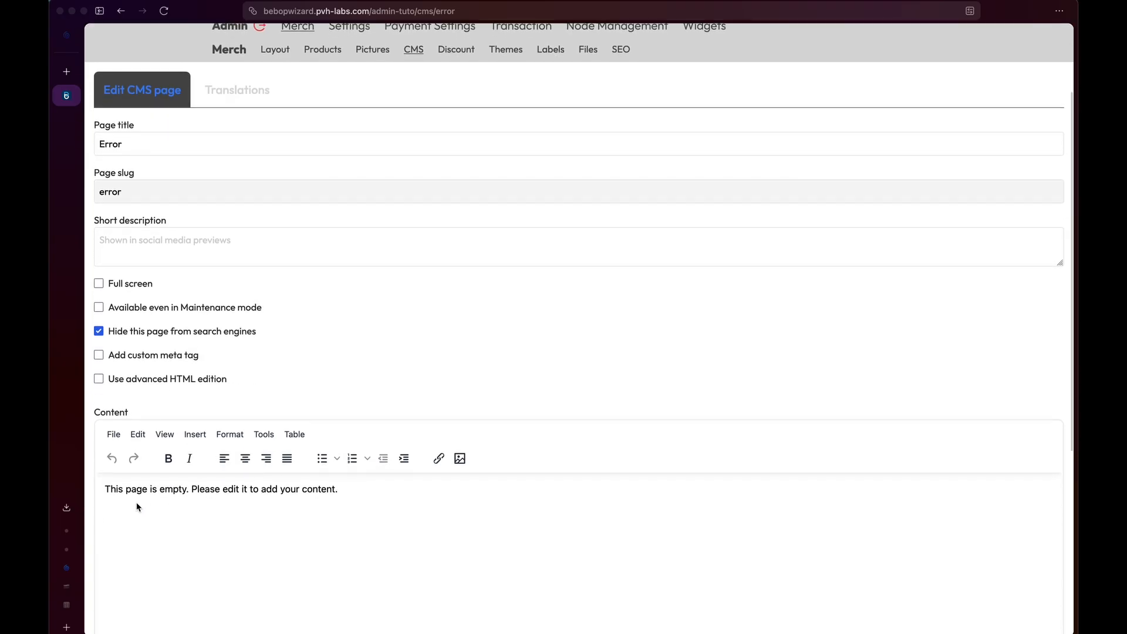
pyautogui.moveTo(113, 489); pyautogui.dragTo(308, 491)
pyautogui.hscroll(-5, 308, 492)
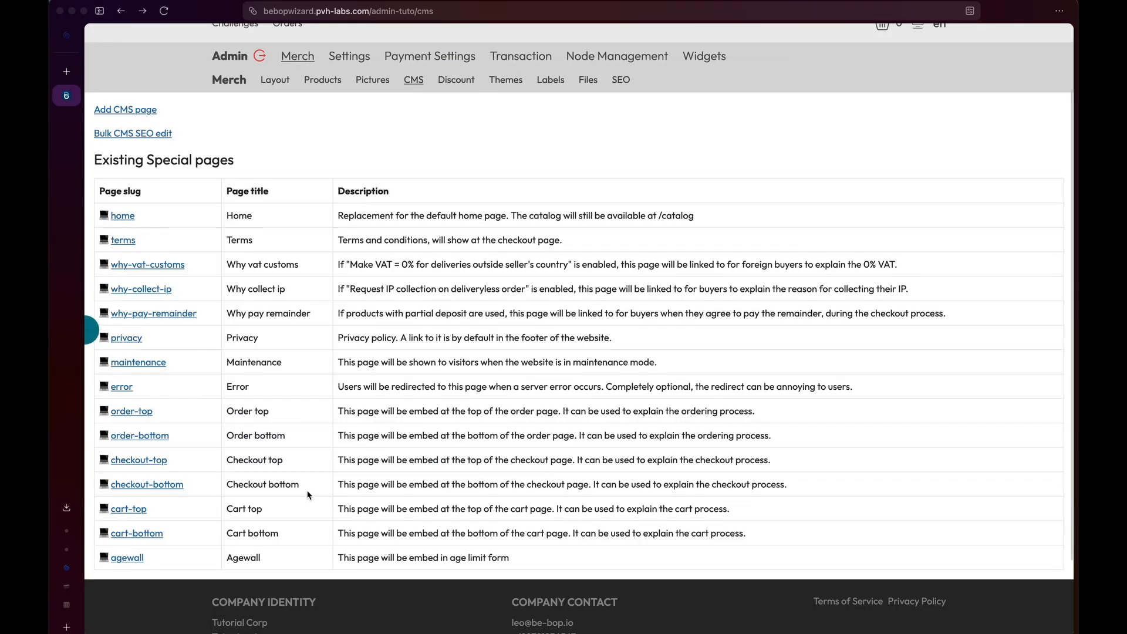
pyautogui.click(122, 215)
pyautogui.scroll(-5, 346, 392)
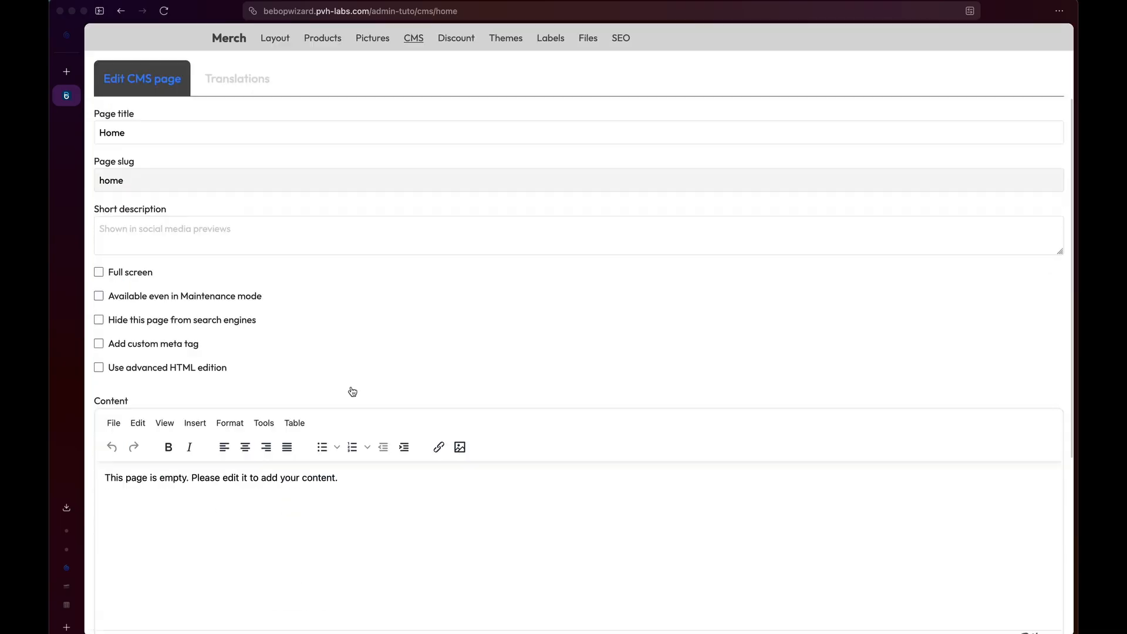
pyautogui.click(193, 466)
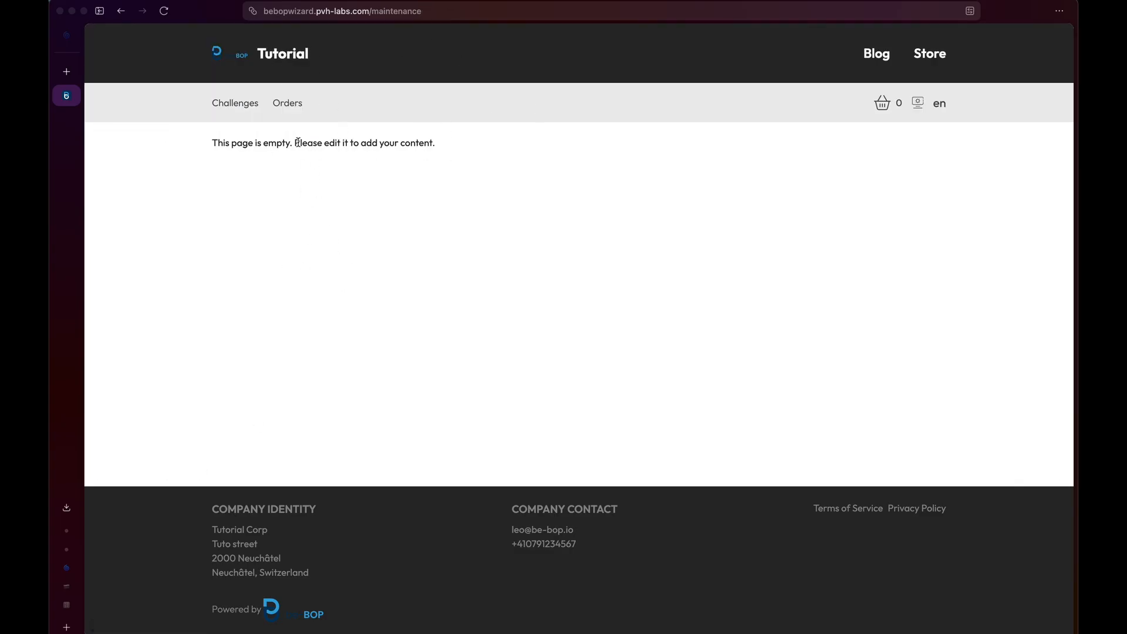
pyautogui.click(121, 11)
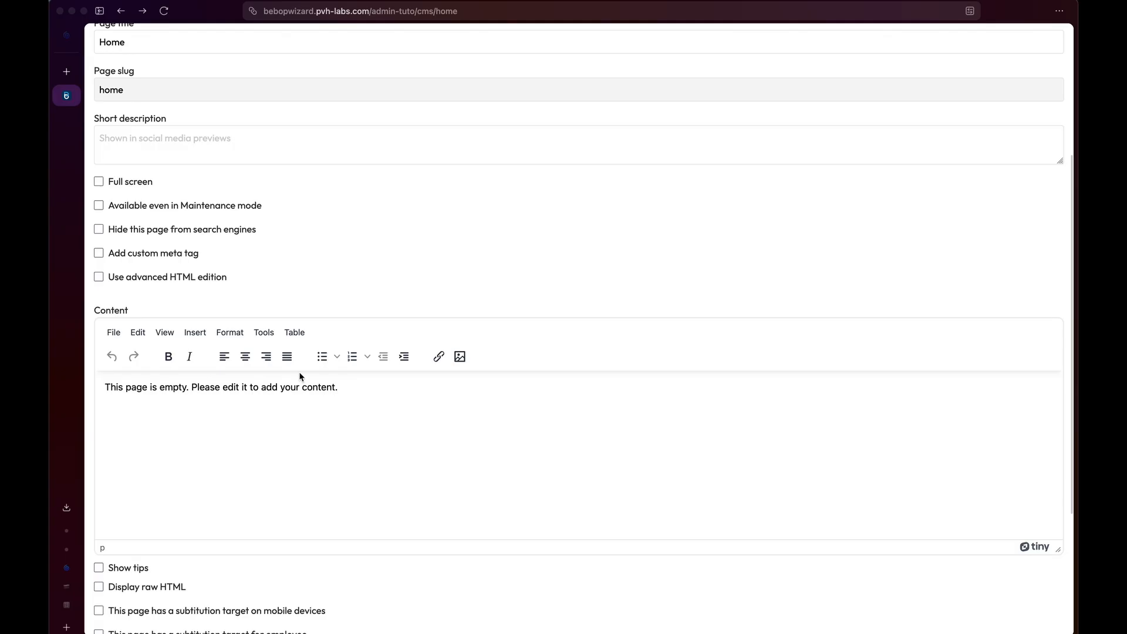
pyautogui.scroll(5, 304, 284)
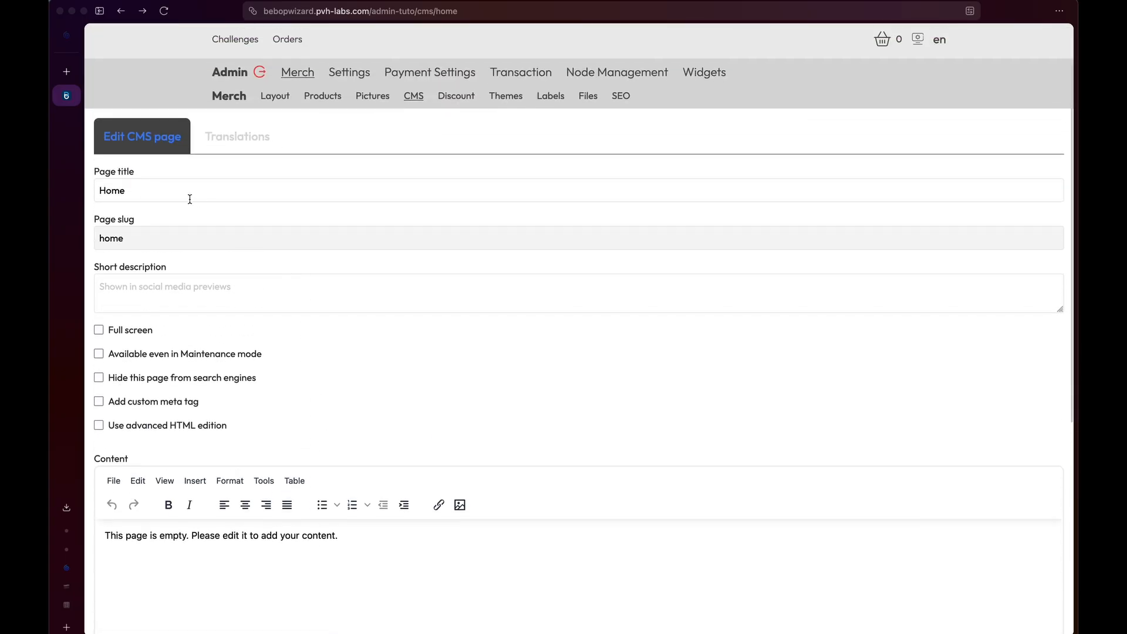
# Paste 'Learn to setup be-BOP' as the short description and tick 'Available even in Maintenance mode'.
pyautogui.click(206, 288)
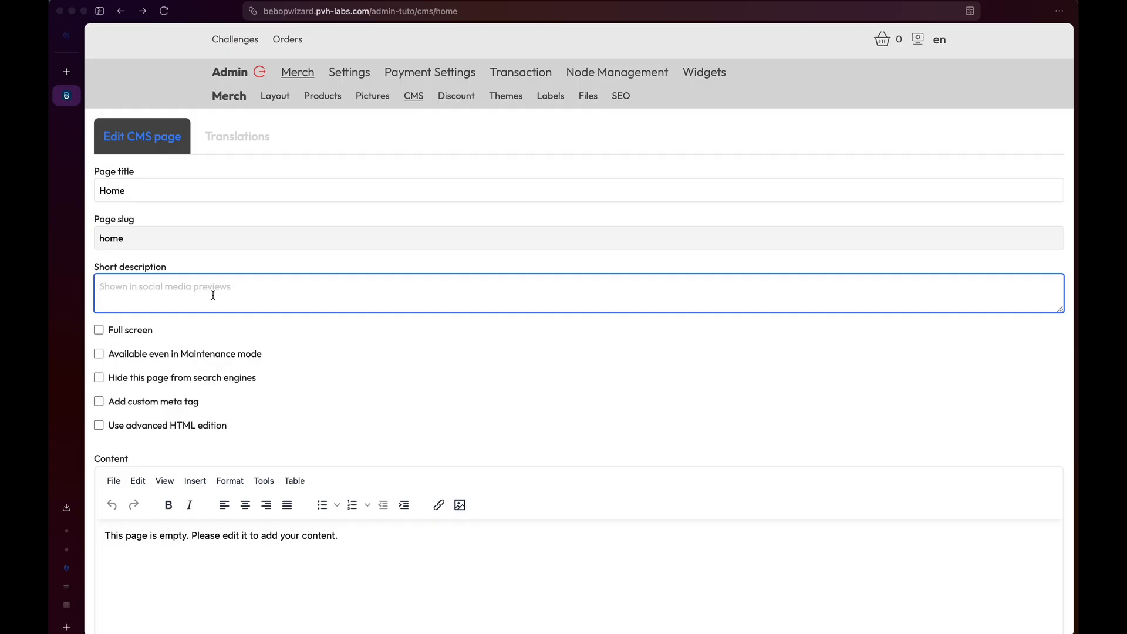
pyautogui.write('Learn to setup be-BOP')
pyautogui.scroll(-2, 192, 326)
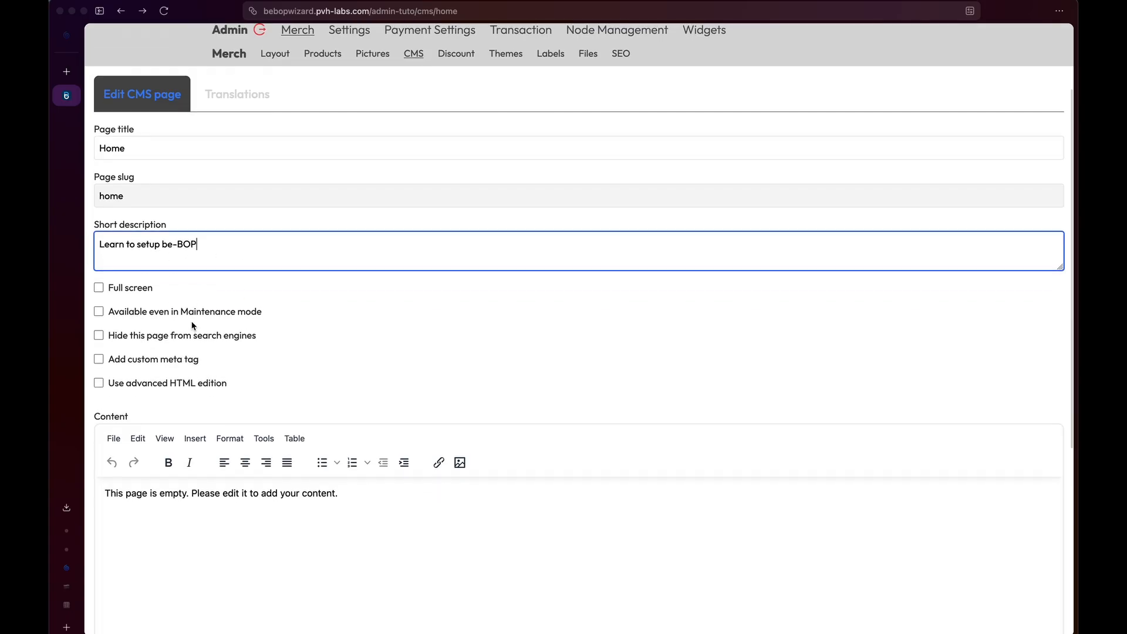
pyautogui.click(147, 316)
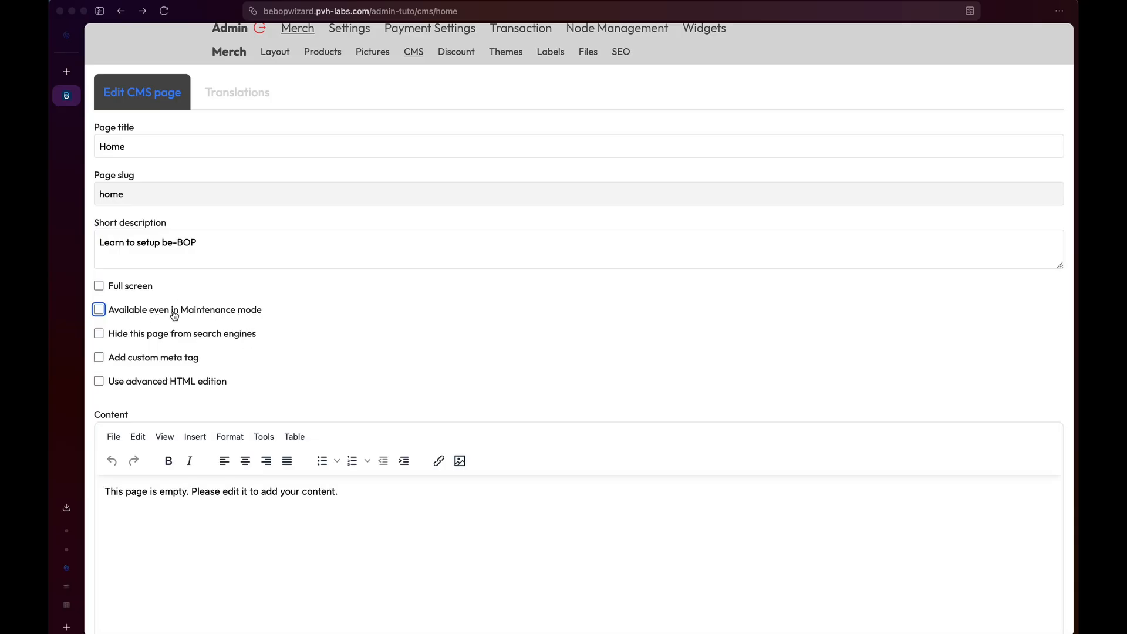
# Try the search-engine hiding, custom meta tag and advanced HTML options, then revert each one.
pyautogui.scroll(-2, 199, 342)
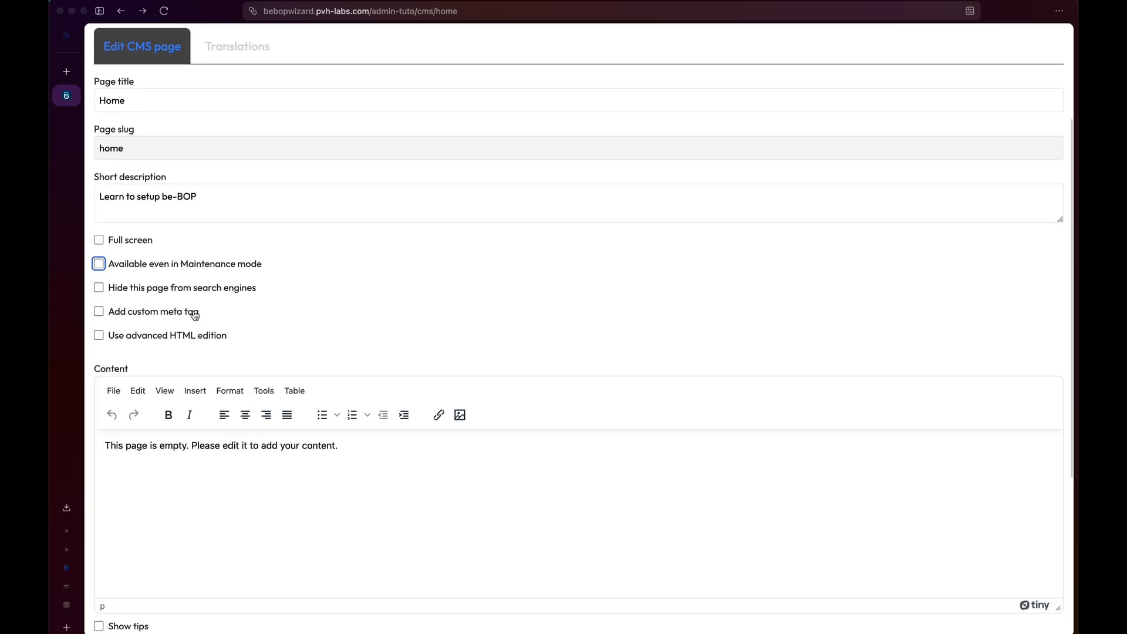
pyautogui.click(180, 293)
pyautogui.click(169, 293)
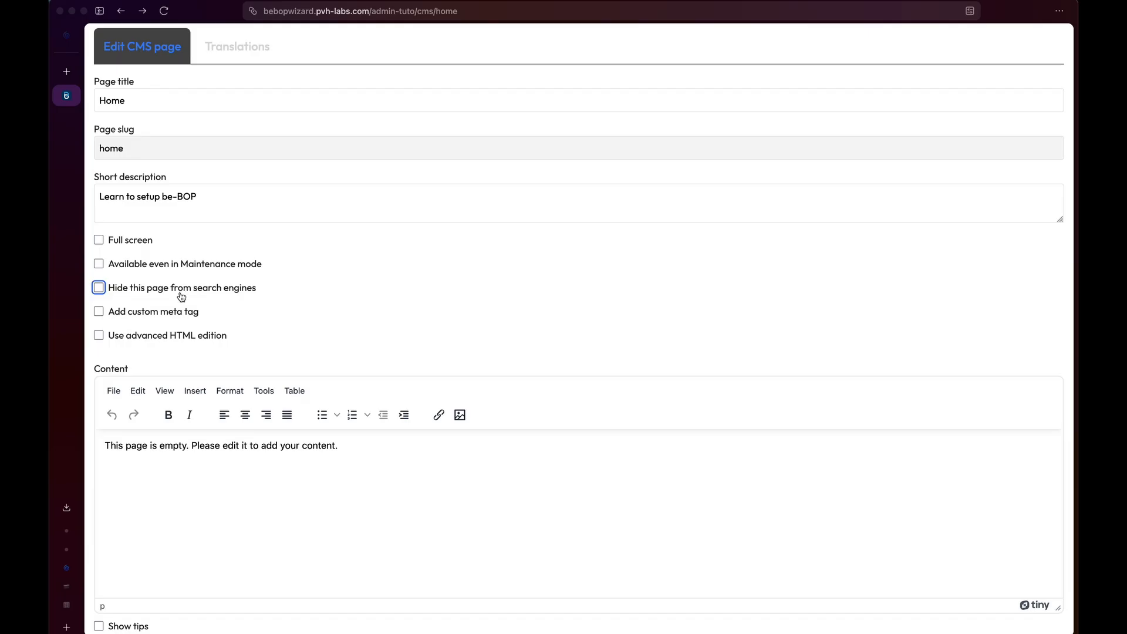
pyautogui.click(170, 316)
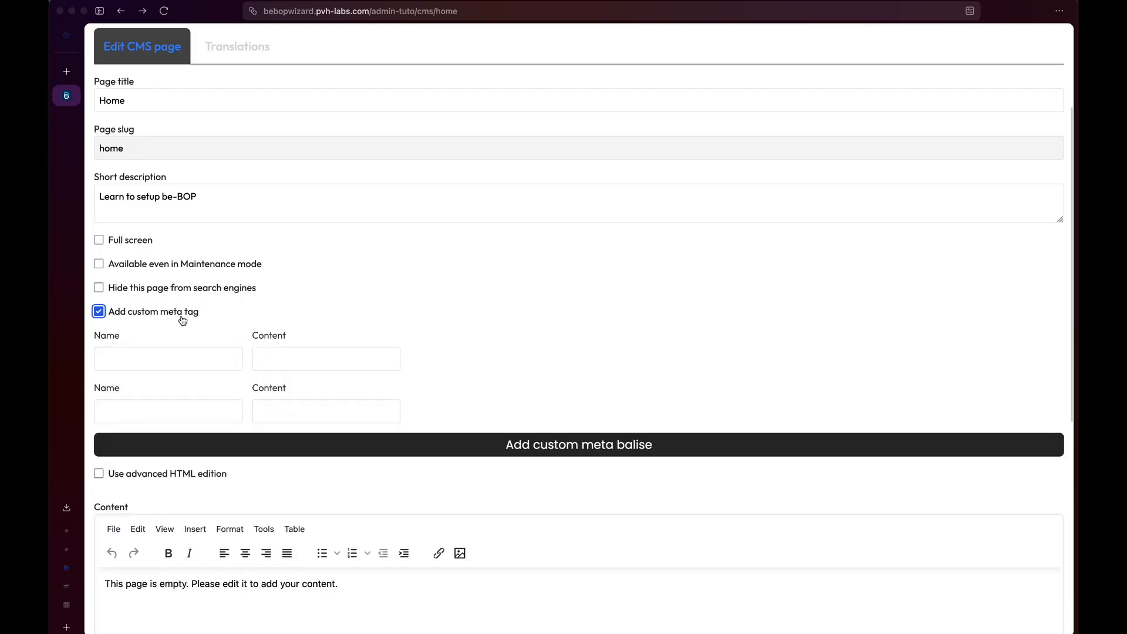
pyautogui.click(149, 315)
pyautogui.scroll(-2, 169, 296)
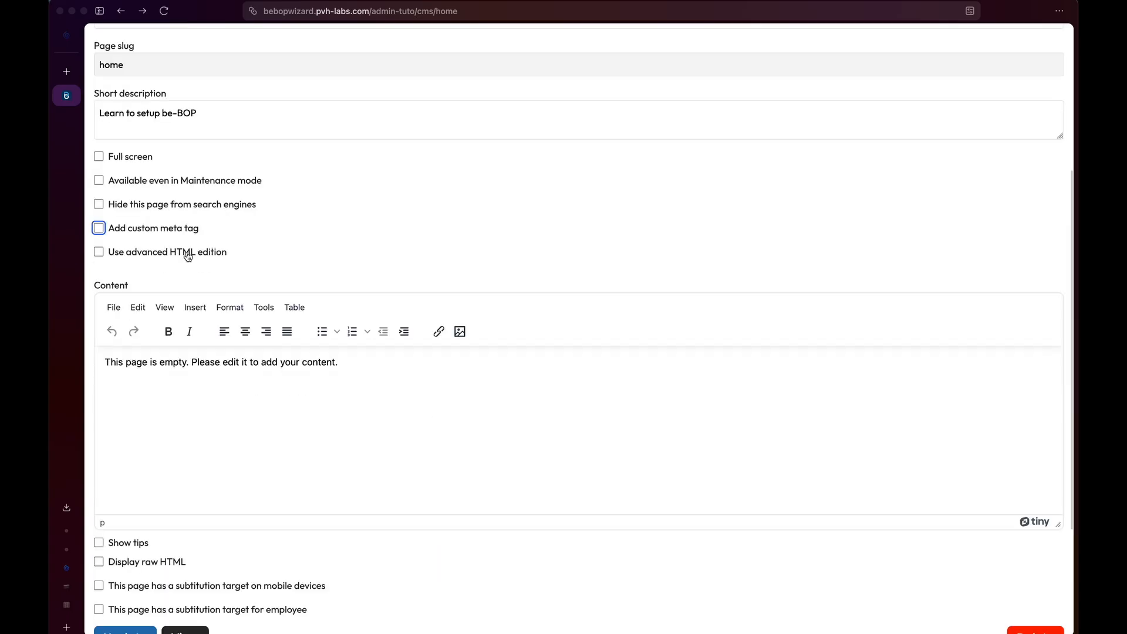
pyautogui.click(179, 253)
pyautogui.click(179, 254)
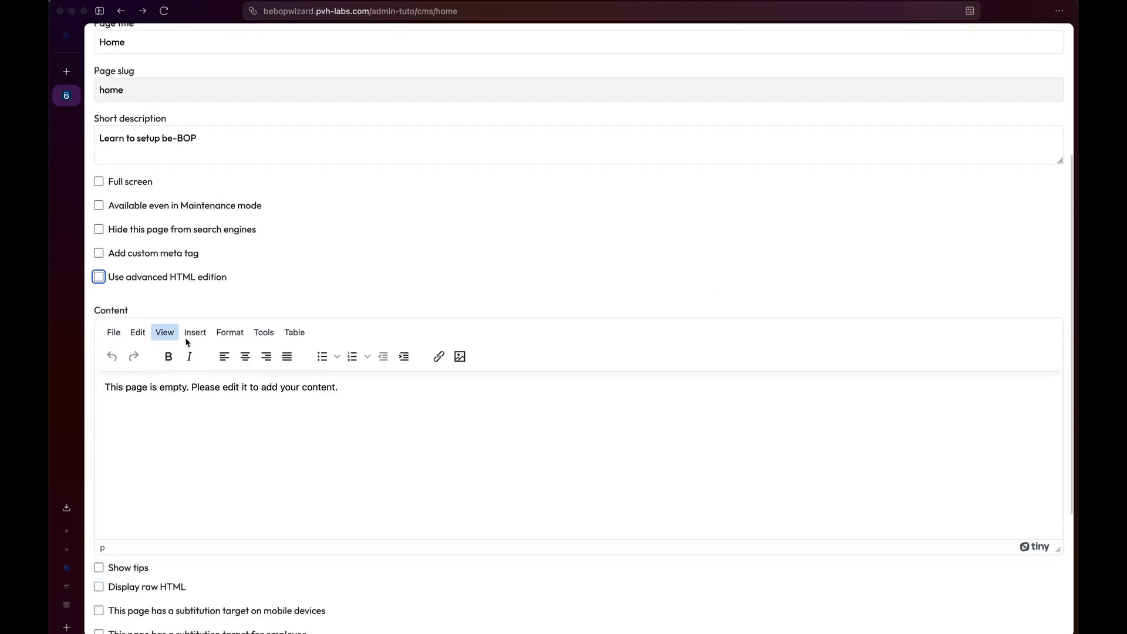
# Replace the placeholder with a 'Hello World' Heading 1 followed by 'My be-BOP is up and running'.
pyautogui.moveTo(352, 433); pyautogui.dragTo(118, 382)
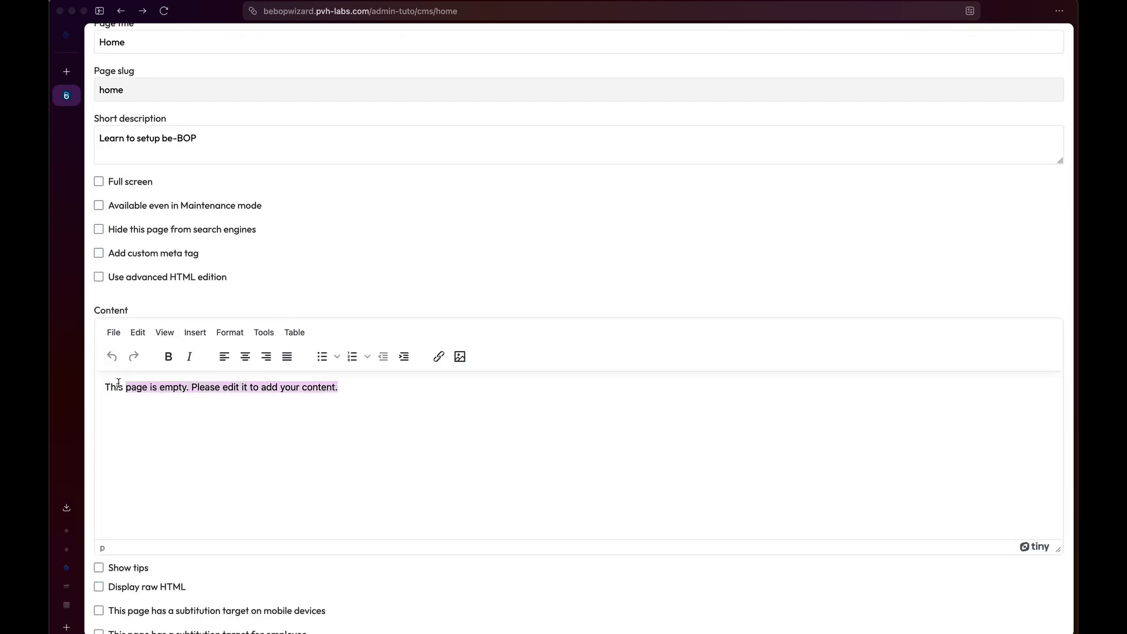
pyautogui.scroll(-2, 319, 455)
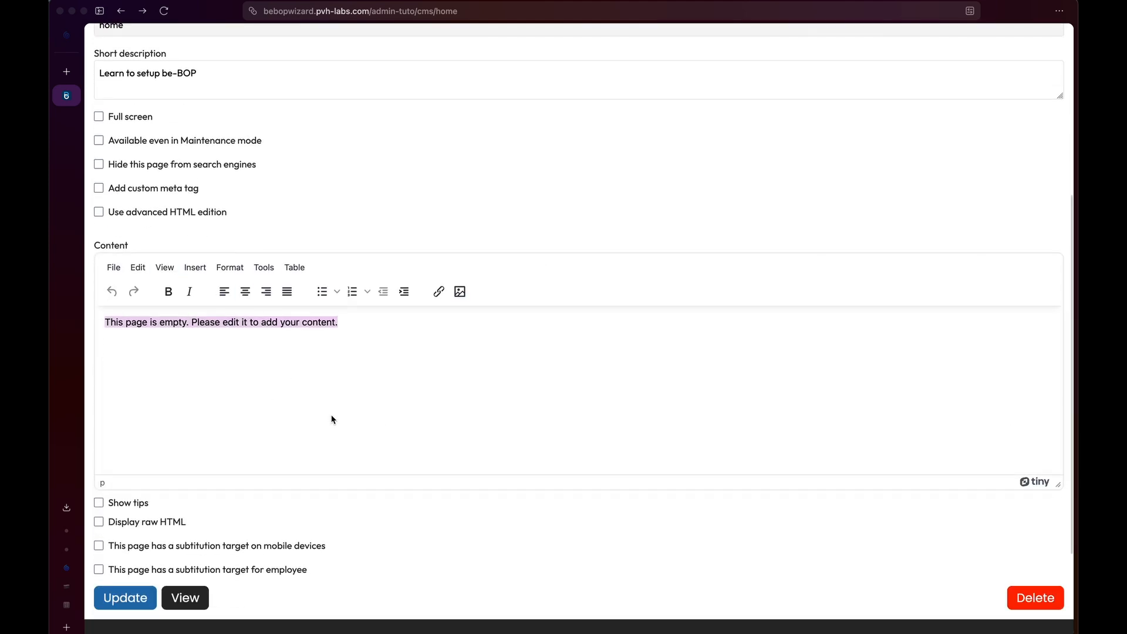
pyautogui.write('Hello World')
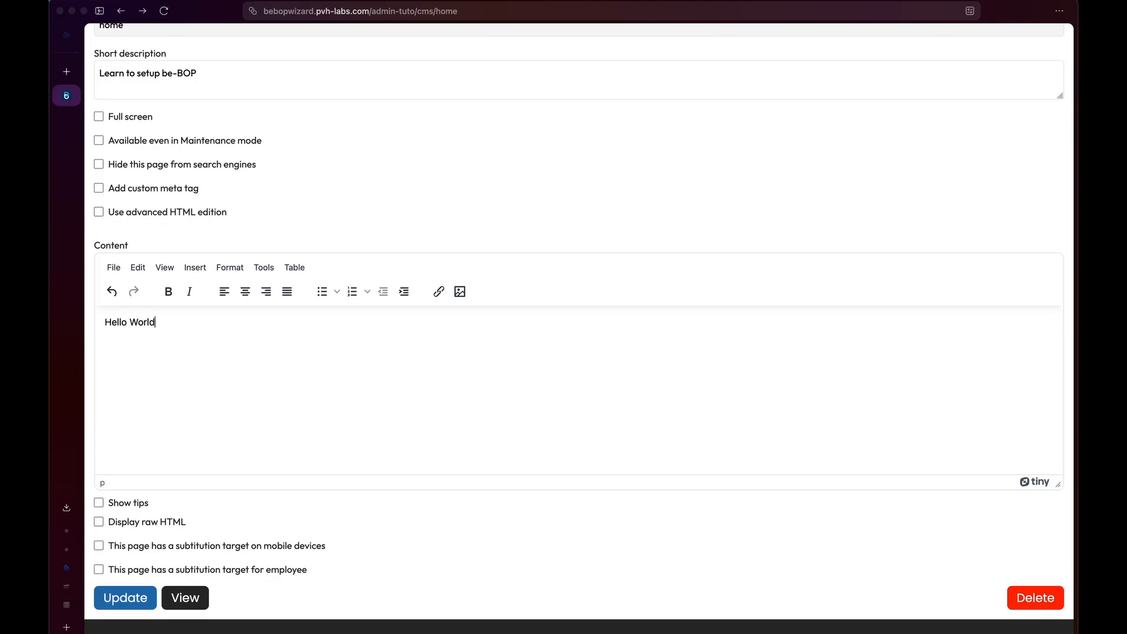
pyautogui.press('super+a')
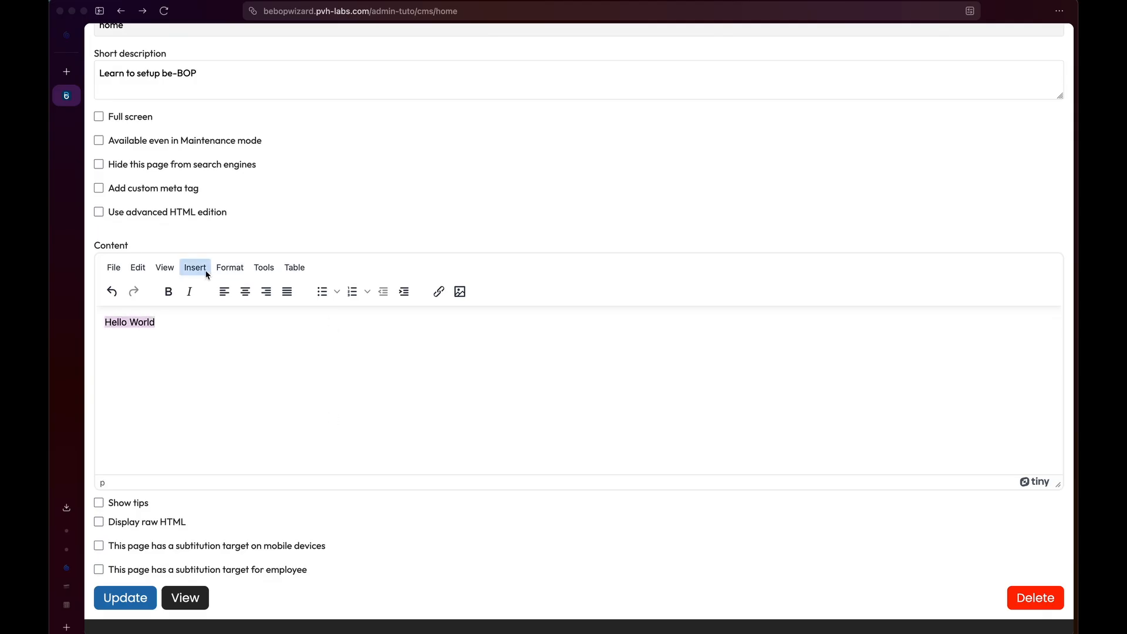
pyautogui.click(231, 269)
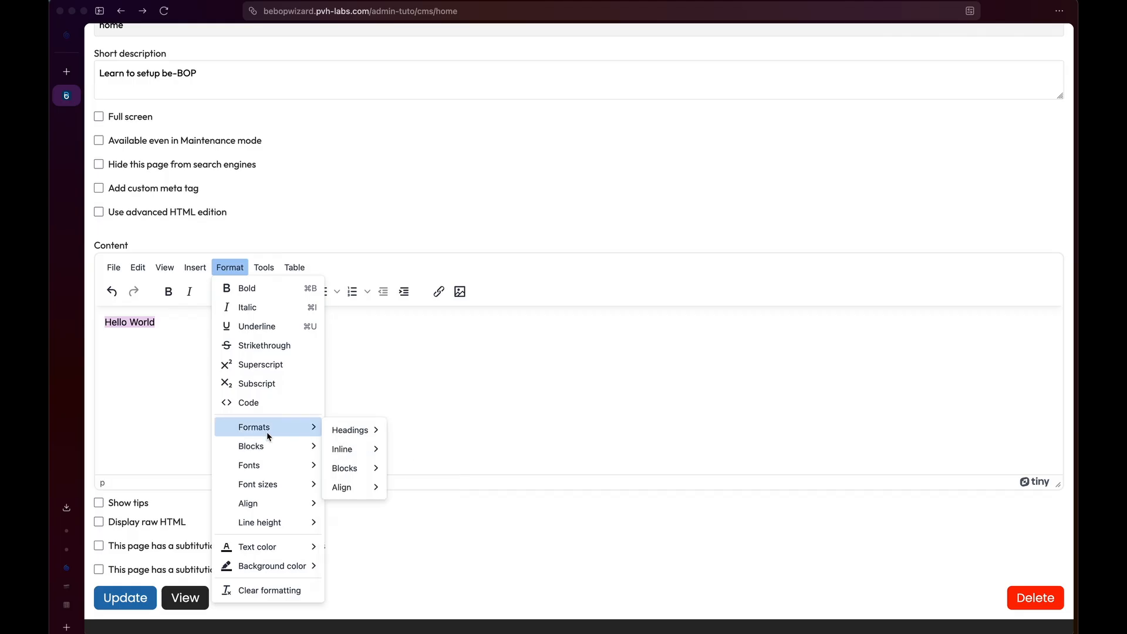
pyautogui.moveTo(272, 453)
pyautogui.click(355, 470)
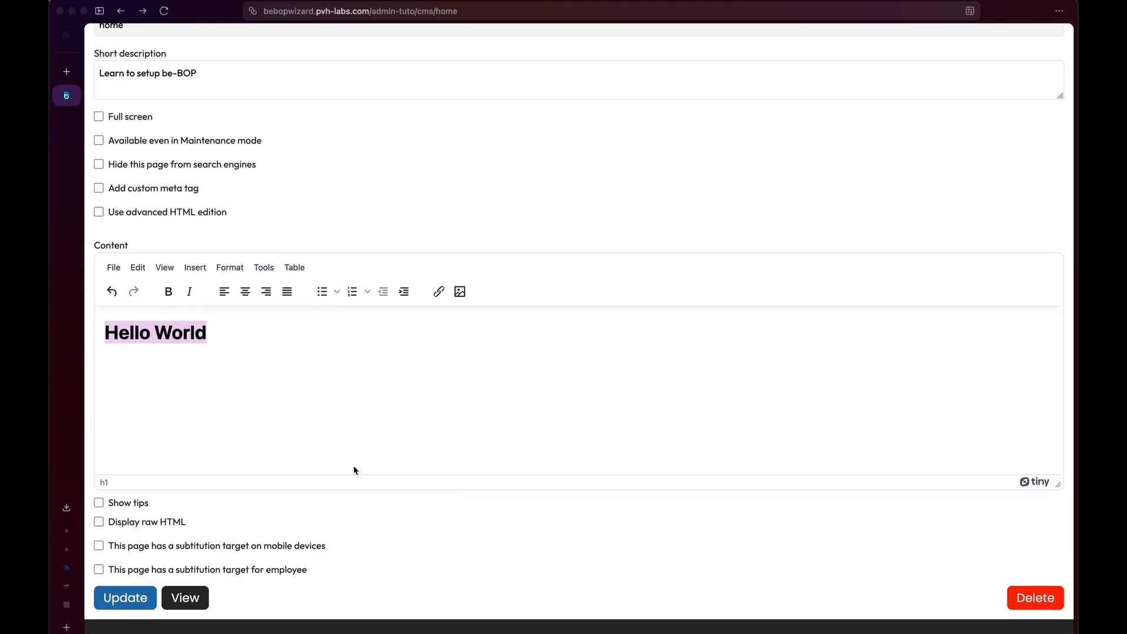
pyautogui.click(302, 372)
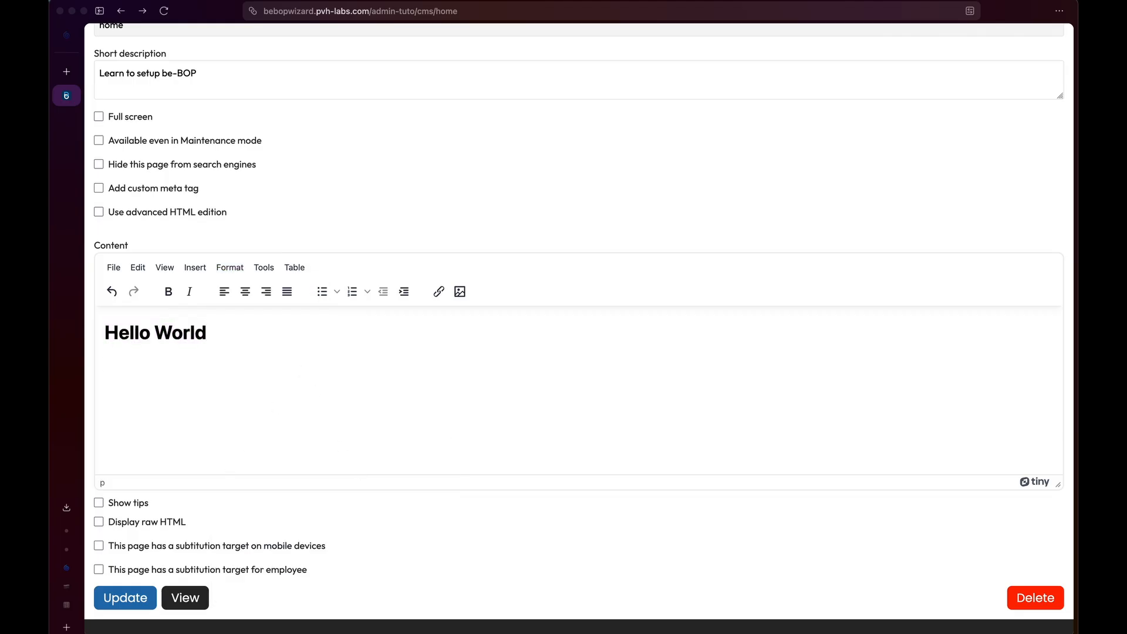
pyautogui.write('My be-BOP is up and running')
# Show the widget-embedding tips for the content, read them, and hide them again.
pyautogui.scroll(-3, 160, 512)
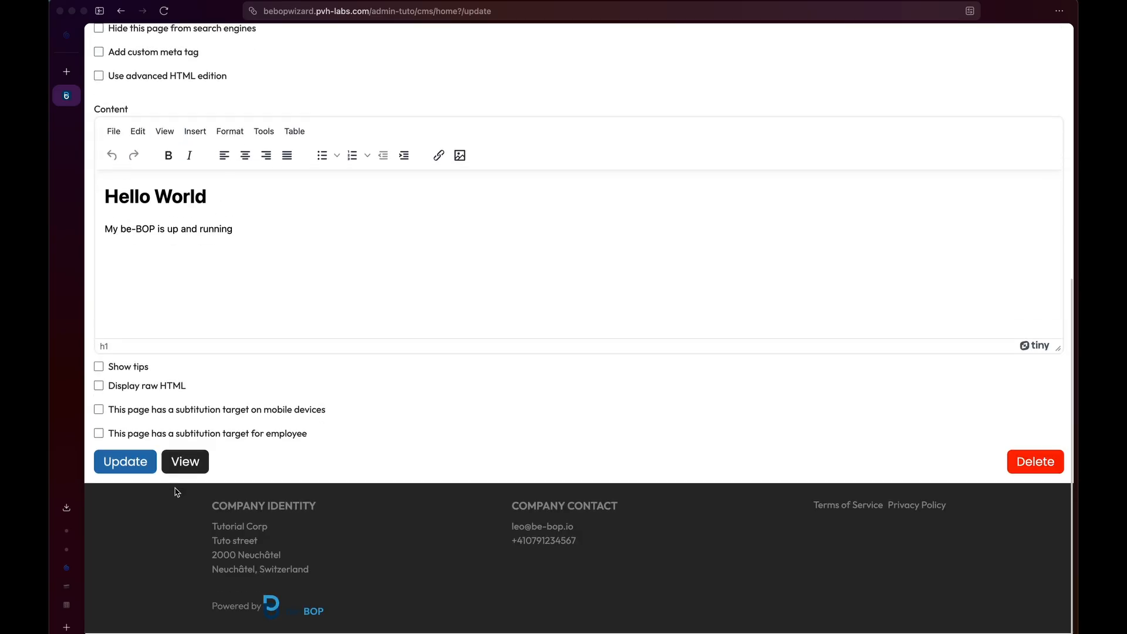
pyautogui.click(136, 370)
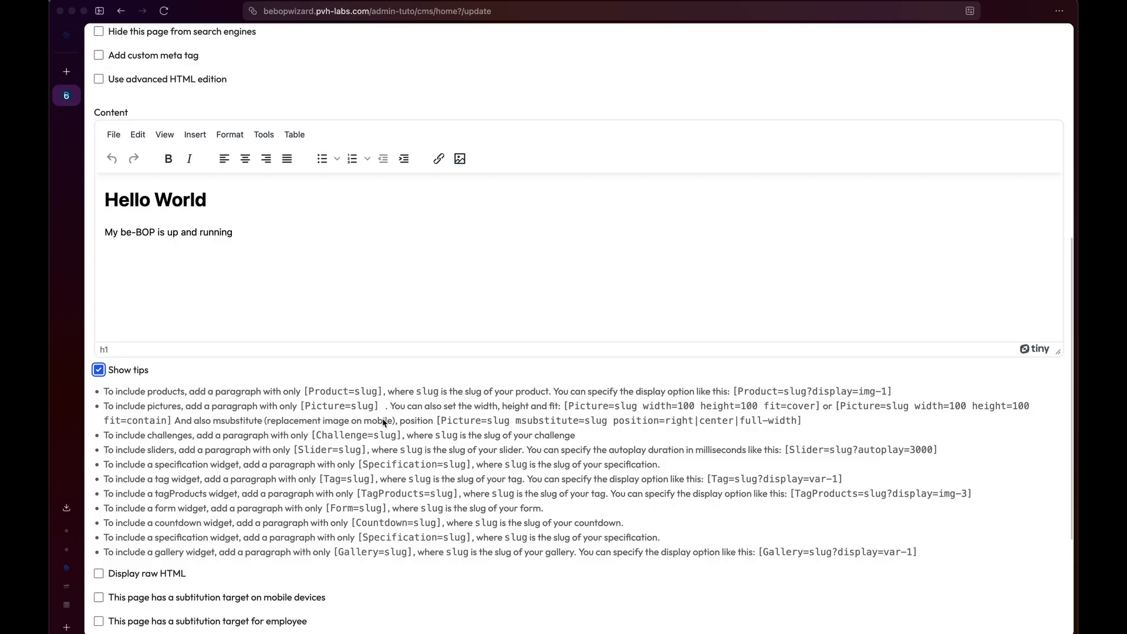
pyautogui.scroll(-1, 376, 369)
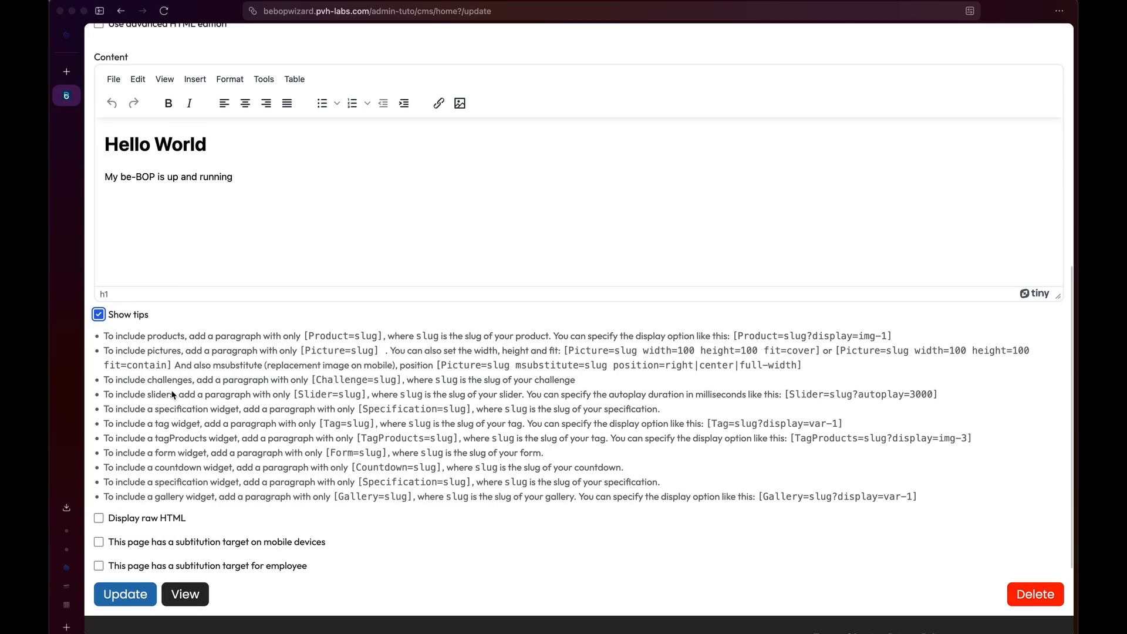
pyautogui.scroll(10, 180, 421)
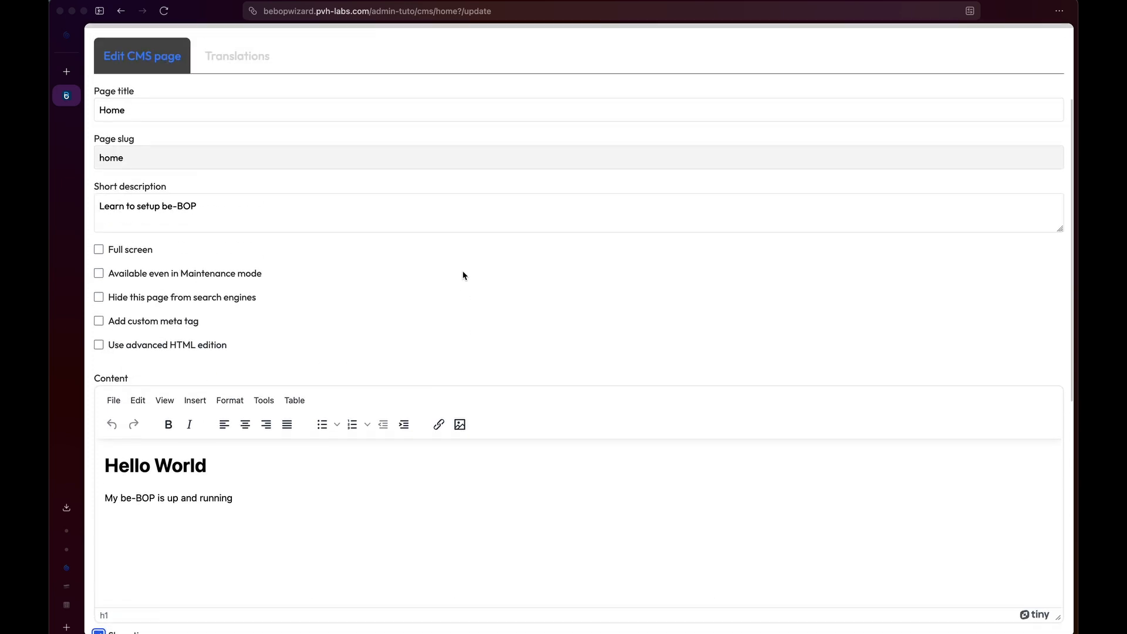
pyautogui.scroll(-5, 463, 275)
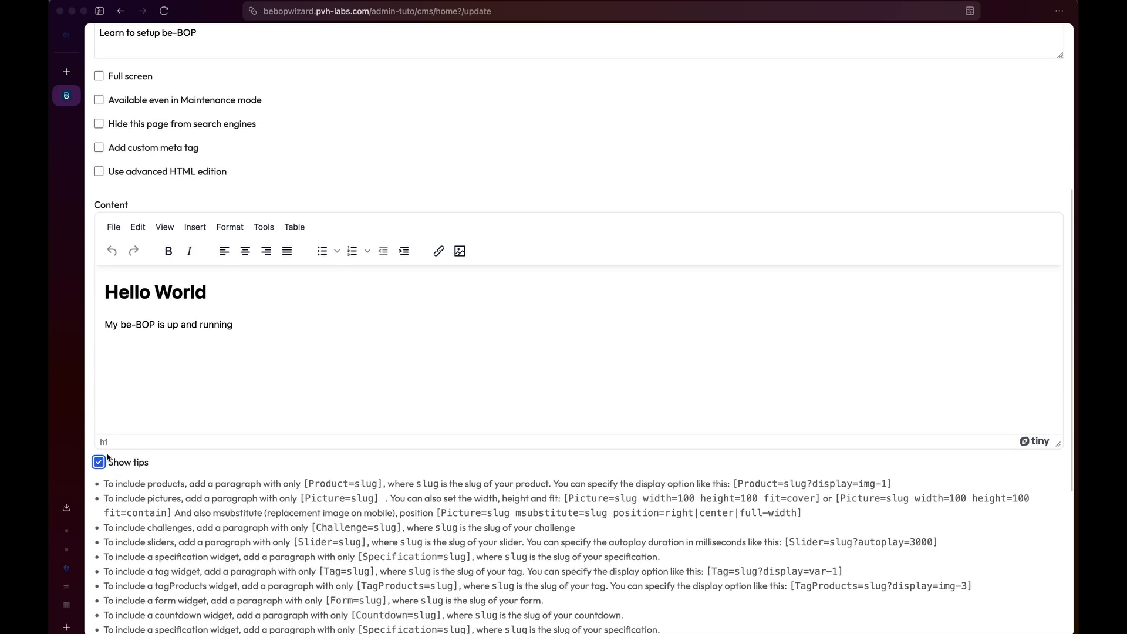
pyautogui.click(100, 463)
pyautogui.scroll(-2, 115, 474)
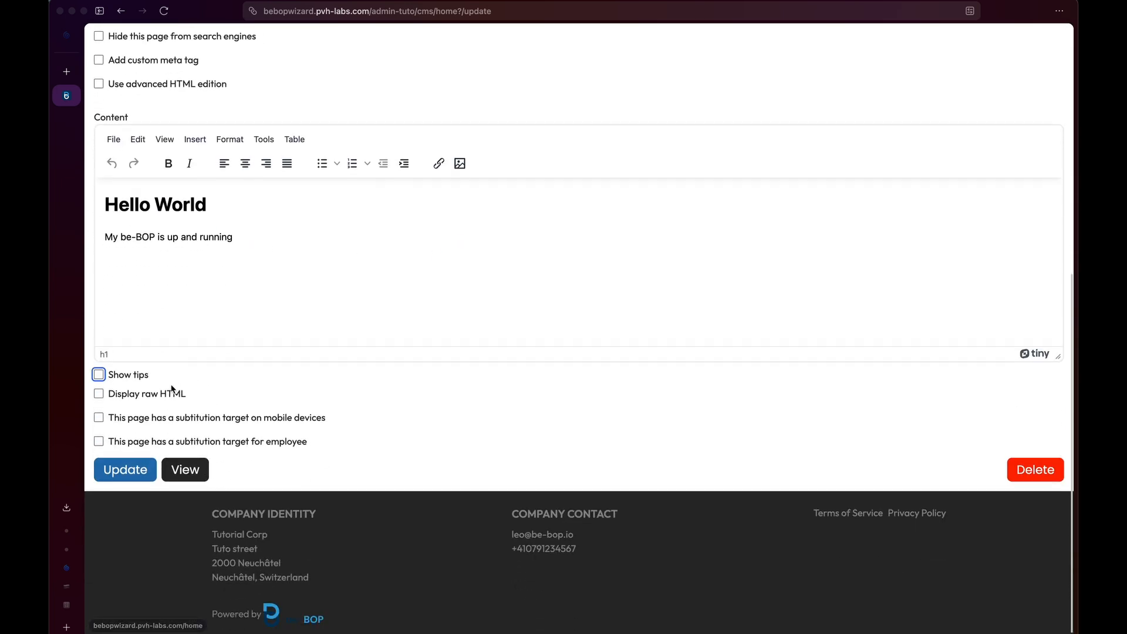
# Add '!' after 'running' in the raw HTML, then hide the raw HTML view.
pyautogui.click(161, 398)
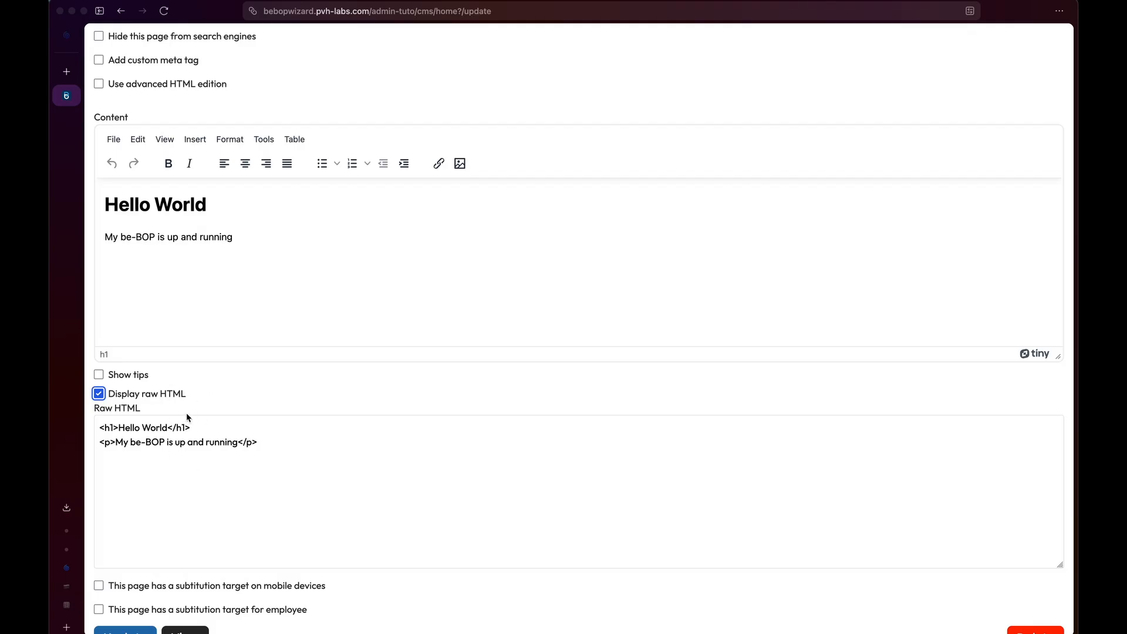
pyautogui.click(218, 428)
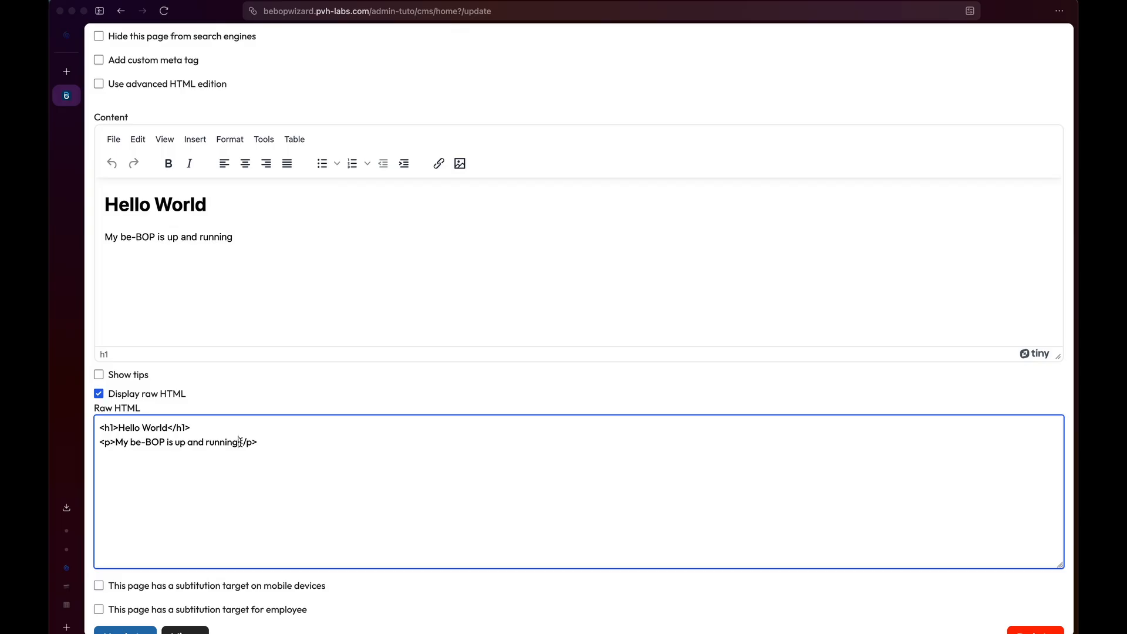
pyautogui.write('!')
pyautogui.click(246, 237)
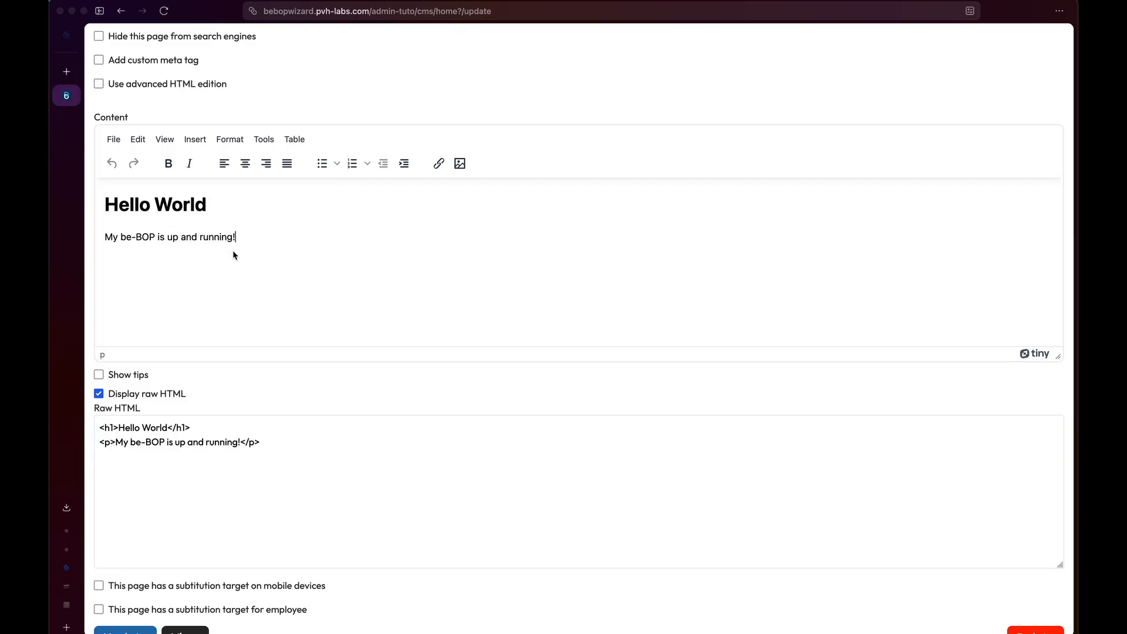
pyautogui.click(103, 394)
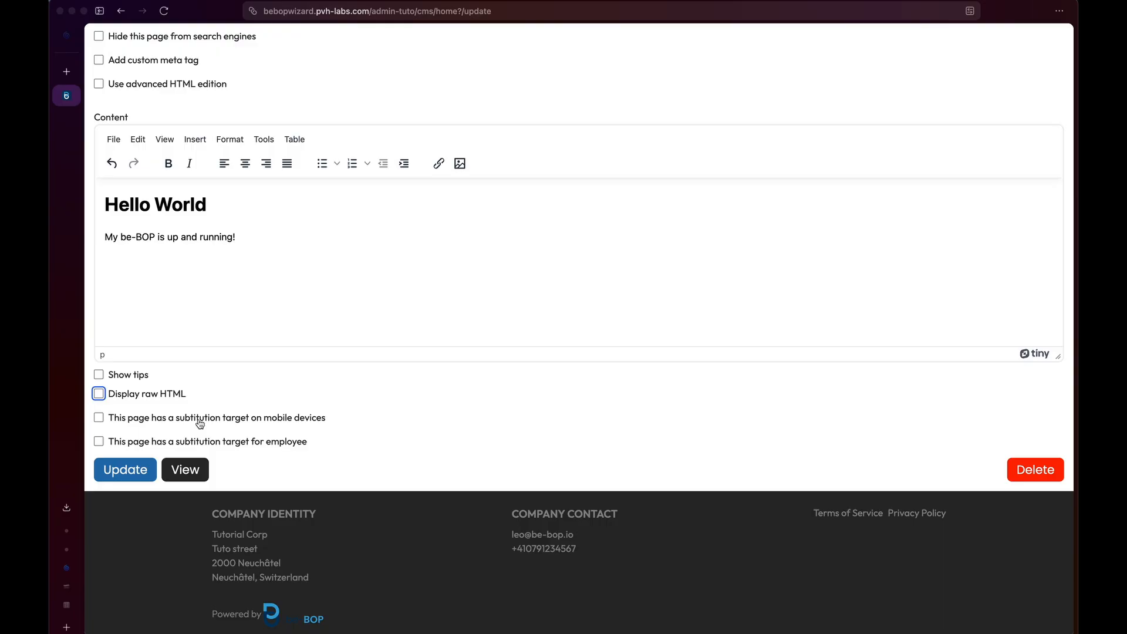
# Try the mobile-device substitution content option and leave it turned off.
pyautogui.click(200, 422)
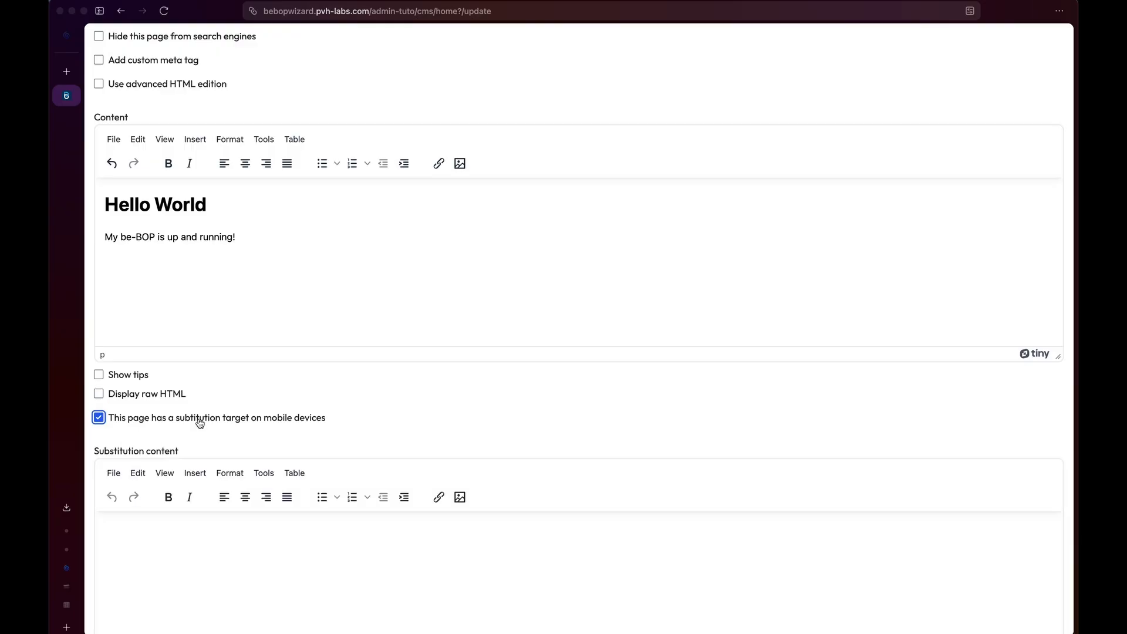
pyautogui.scroll(-5, 200, 423)
pyautogui.scroll(2, 200, 423)
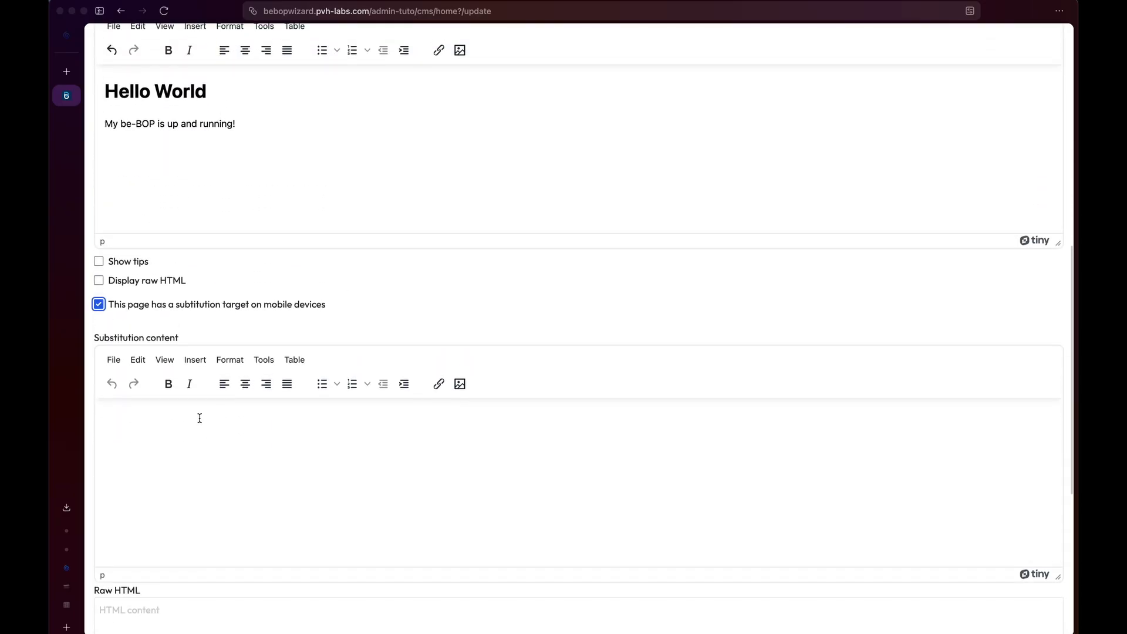
pyautogui.click(212, 305)
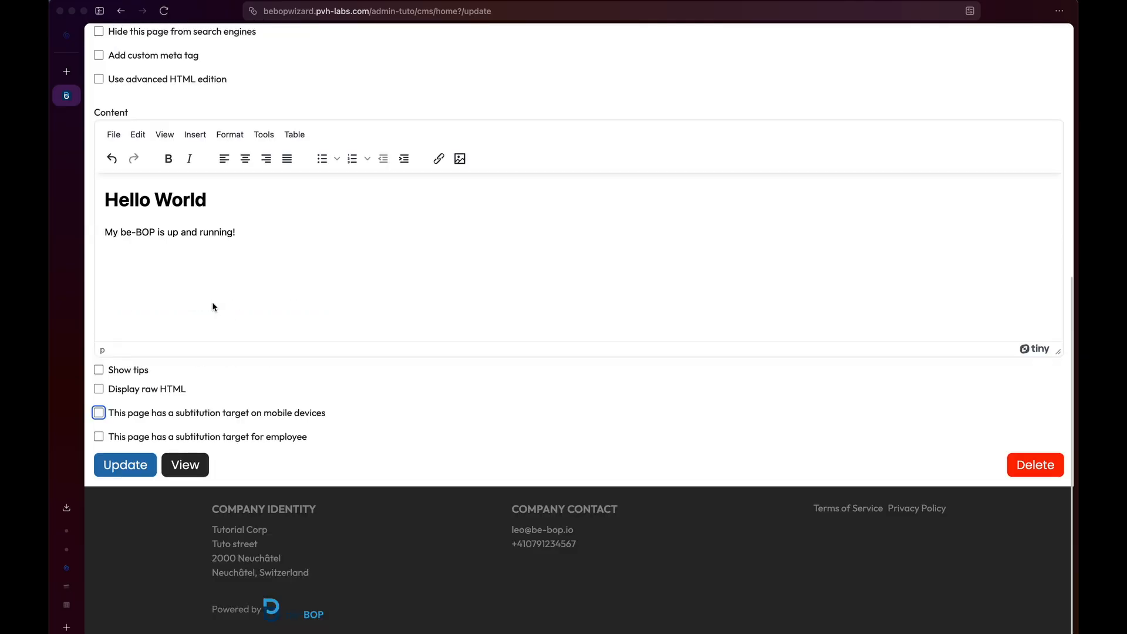
pyautogui.scroll(1, 304, 344)
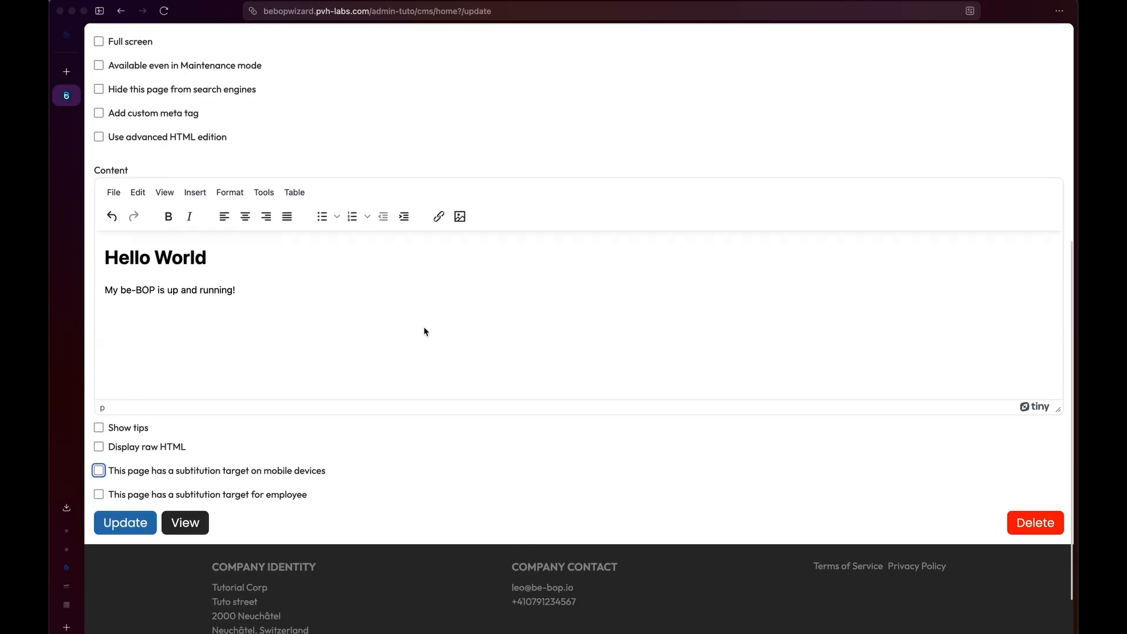
pyautogui.scroll(-1, 373, 326)
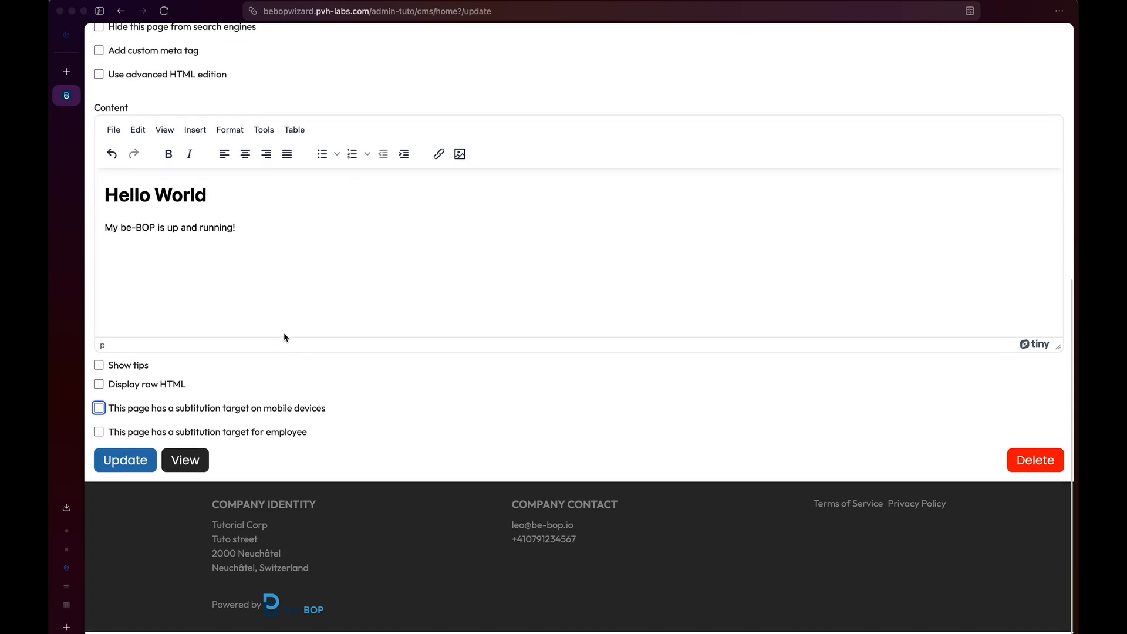
pyautogui.click(276, 415)
pyautogui.click(276, 416)
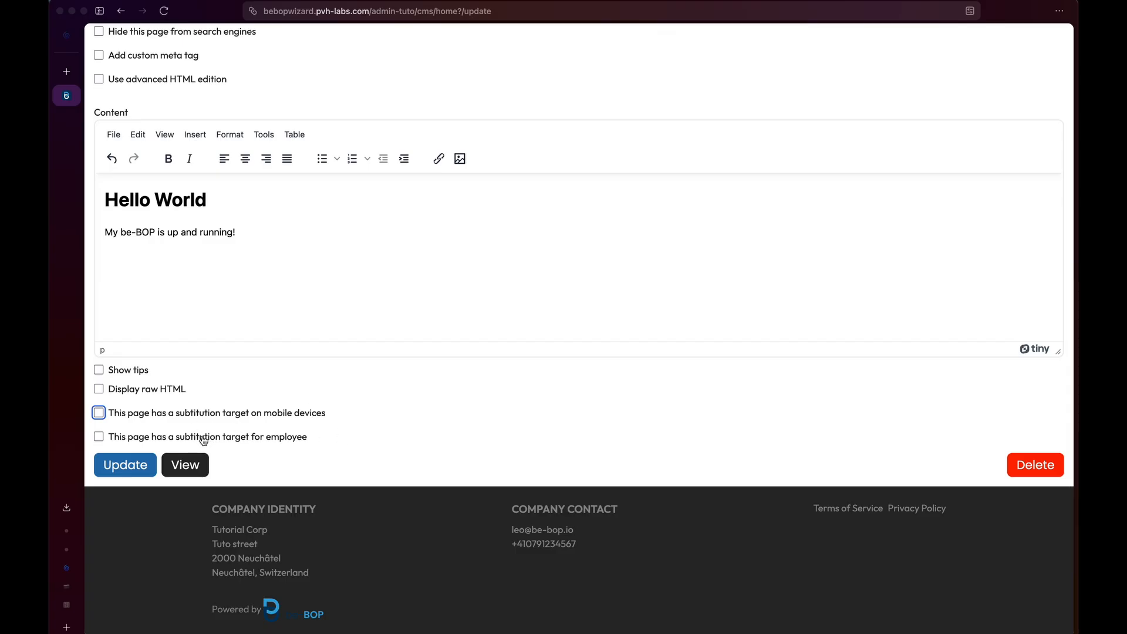
# Try the employee substitution option, leave it off, save the home page and view it.
pyautogui.click(271, 441)
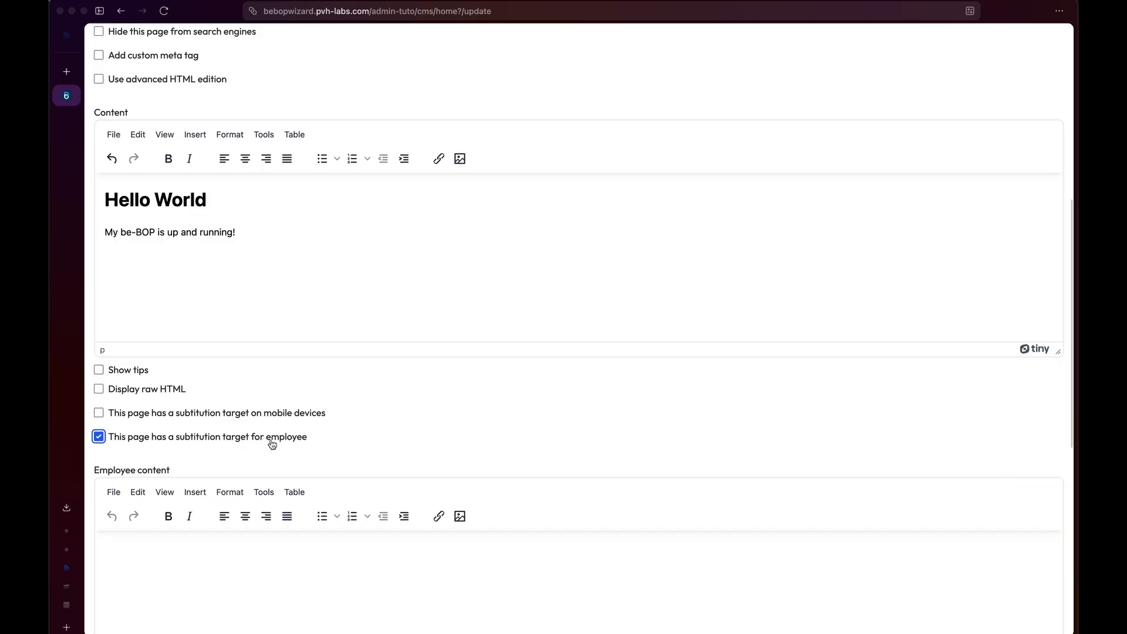
pyautogui.scroll(-3, 270, 441)
pyautogui.scroll(3, 271, 441)
pyautogui.click(270, 440)
pyautogui.click(131, 468)
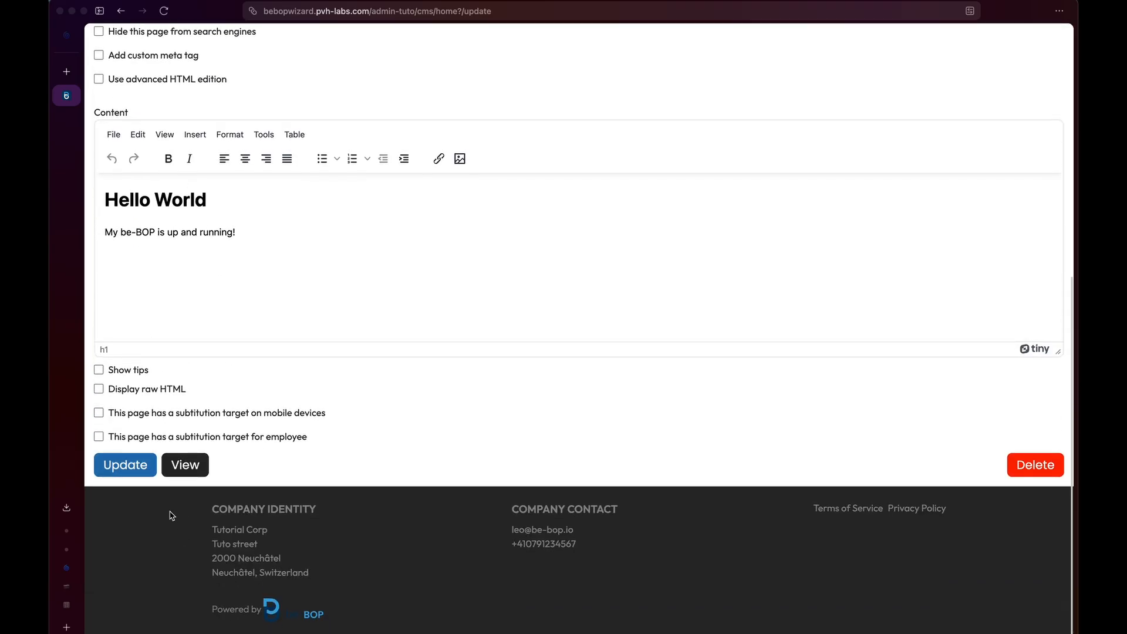
pyautogui.click(196, 464)
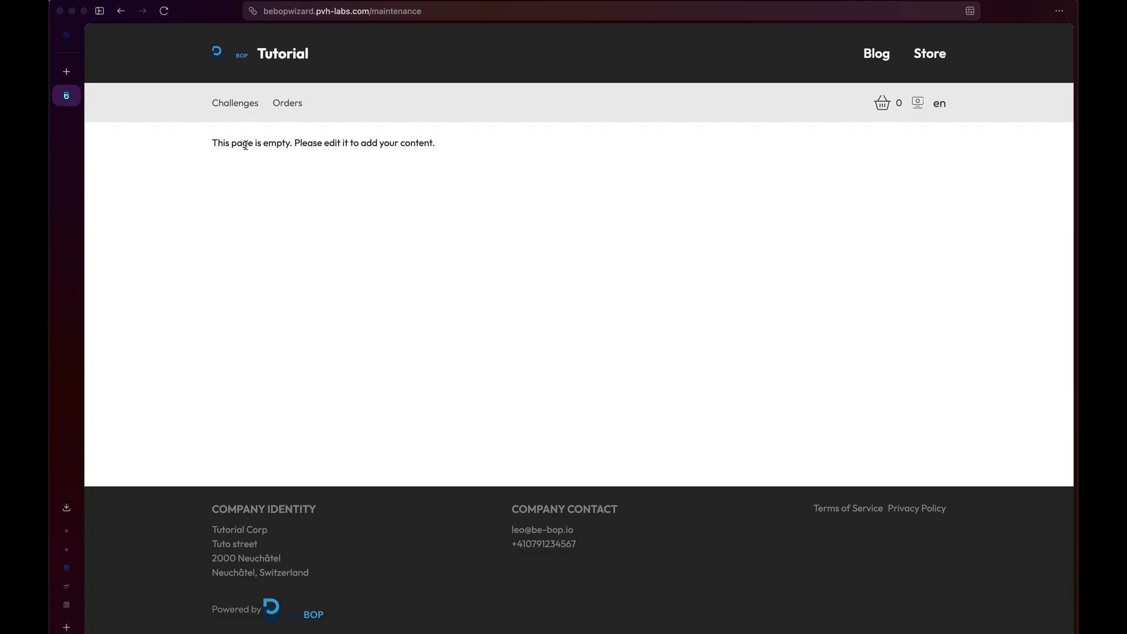
# Back in the home page editor, tick 'Available even in Maintenance mode' and save.
pyautogui.moveTo(368, 10); pyautogui.dragTo(451, 13)
pyautogui.click(267, 209)
pyautogui.click(119, 12)
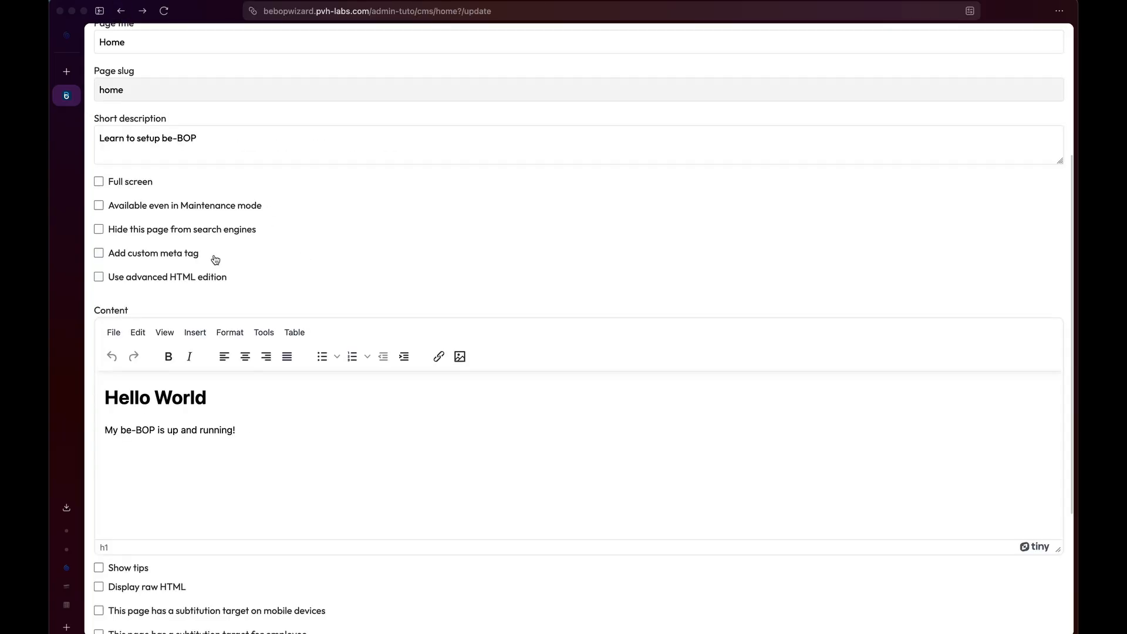
pyautogui.click(176, 205)
pyautogui.scroll(-4, 264, 347)
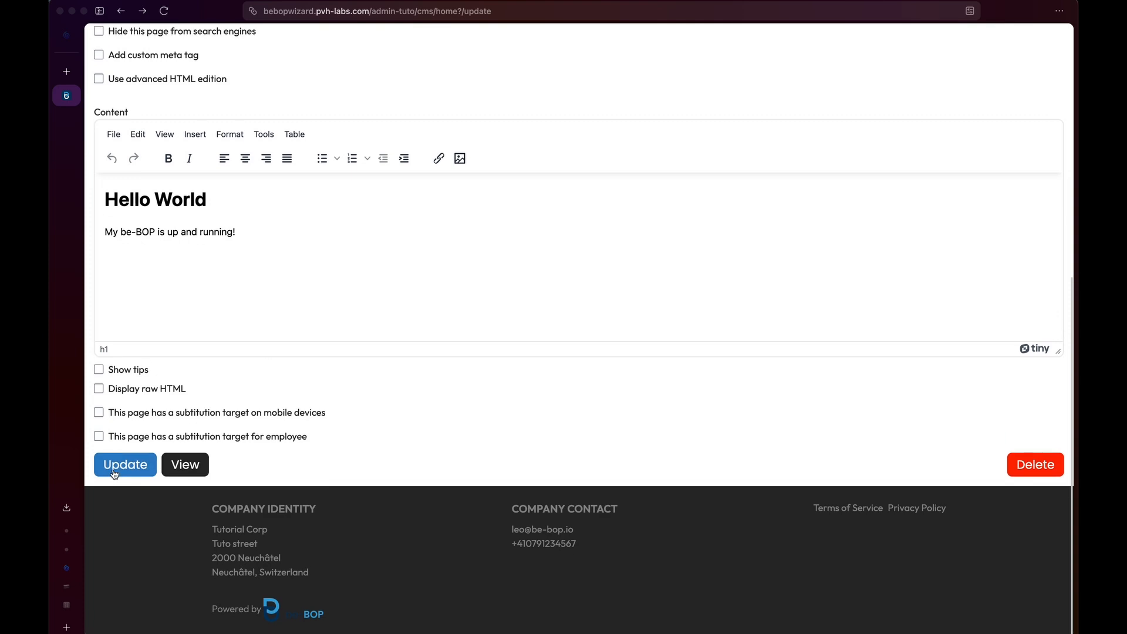
pyautogui.click(115, 471)
# Open the live public home page and highlight the 'Hello World' heading.
pyautogui.scroll(-7, 204, 494)
pyautogui.click(199, 472)
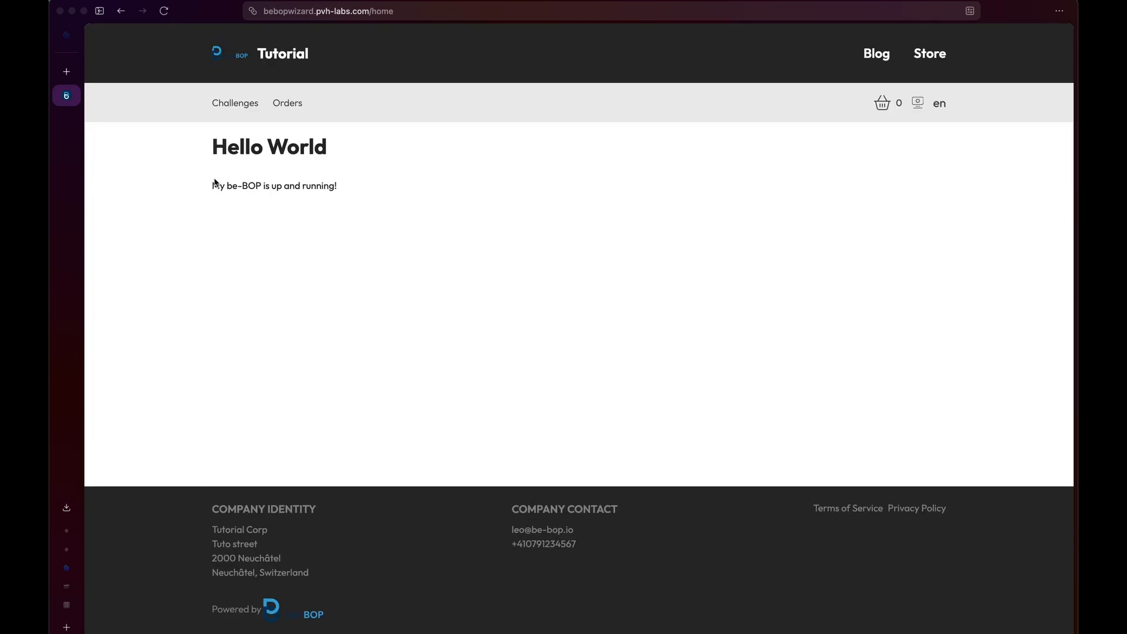
pyautogui.moveTo(216, 185); pyautogui.dragTo(215, 147)
pyautogui.hscroll(-5, 215, 147)
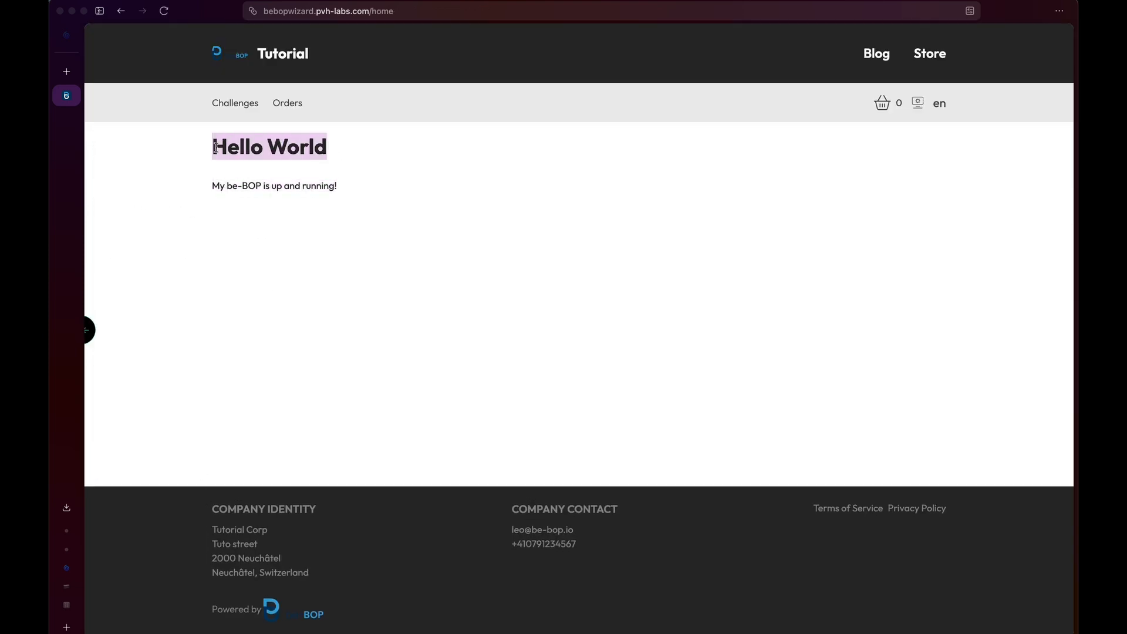